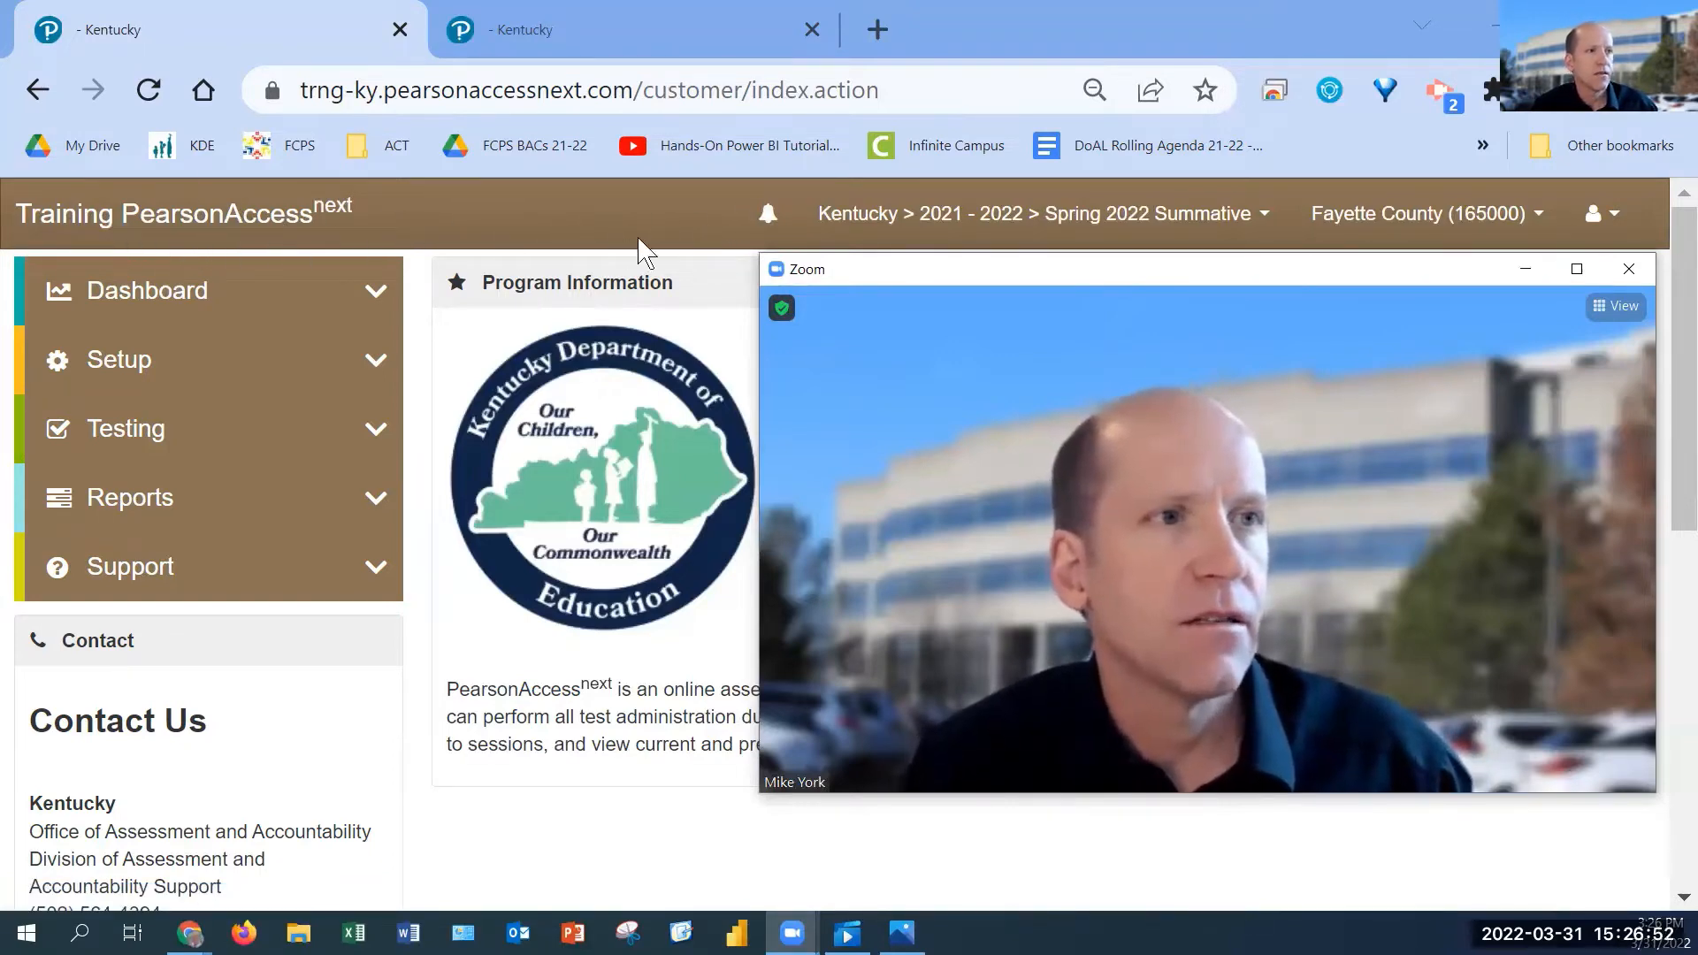
Step: Switch the organization to Able (165051) and open the Students in Sessions page under Testing
click(1444, 228)
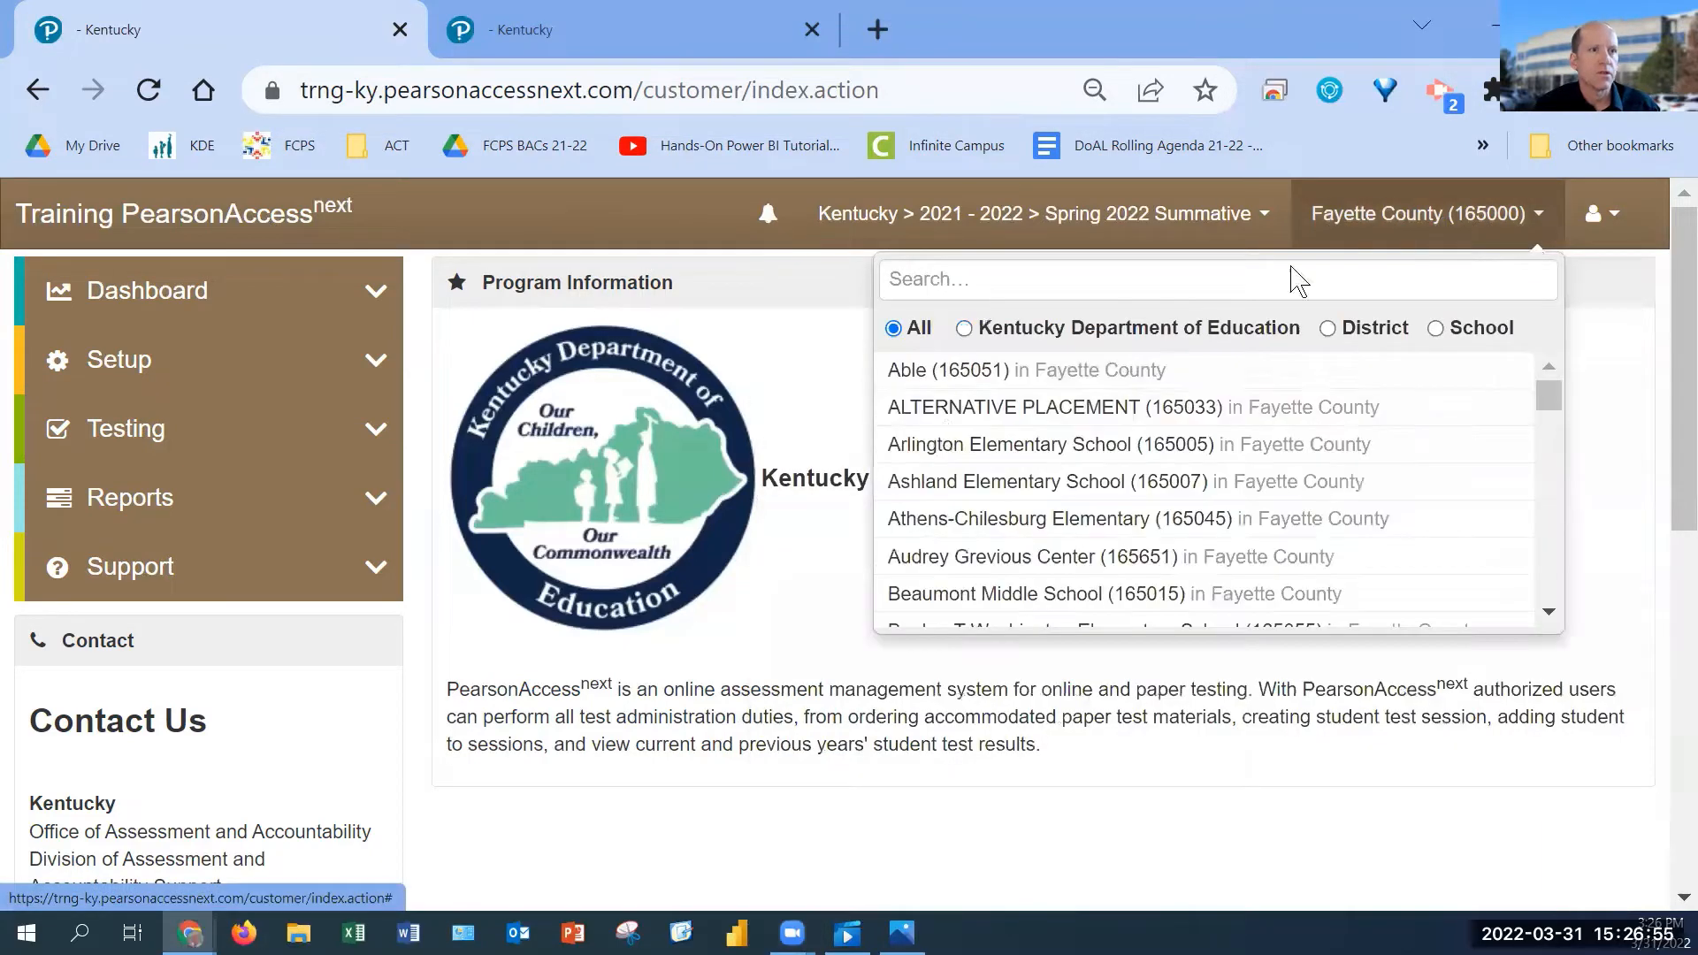
click(923, 382)
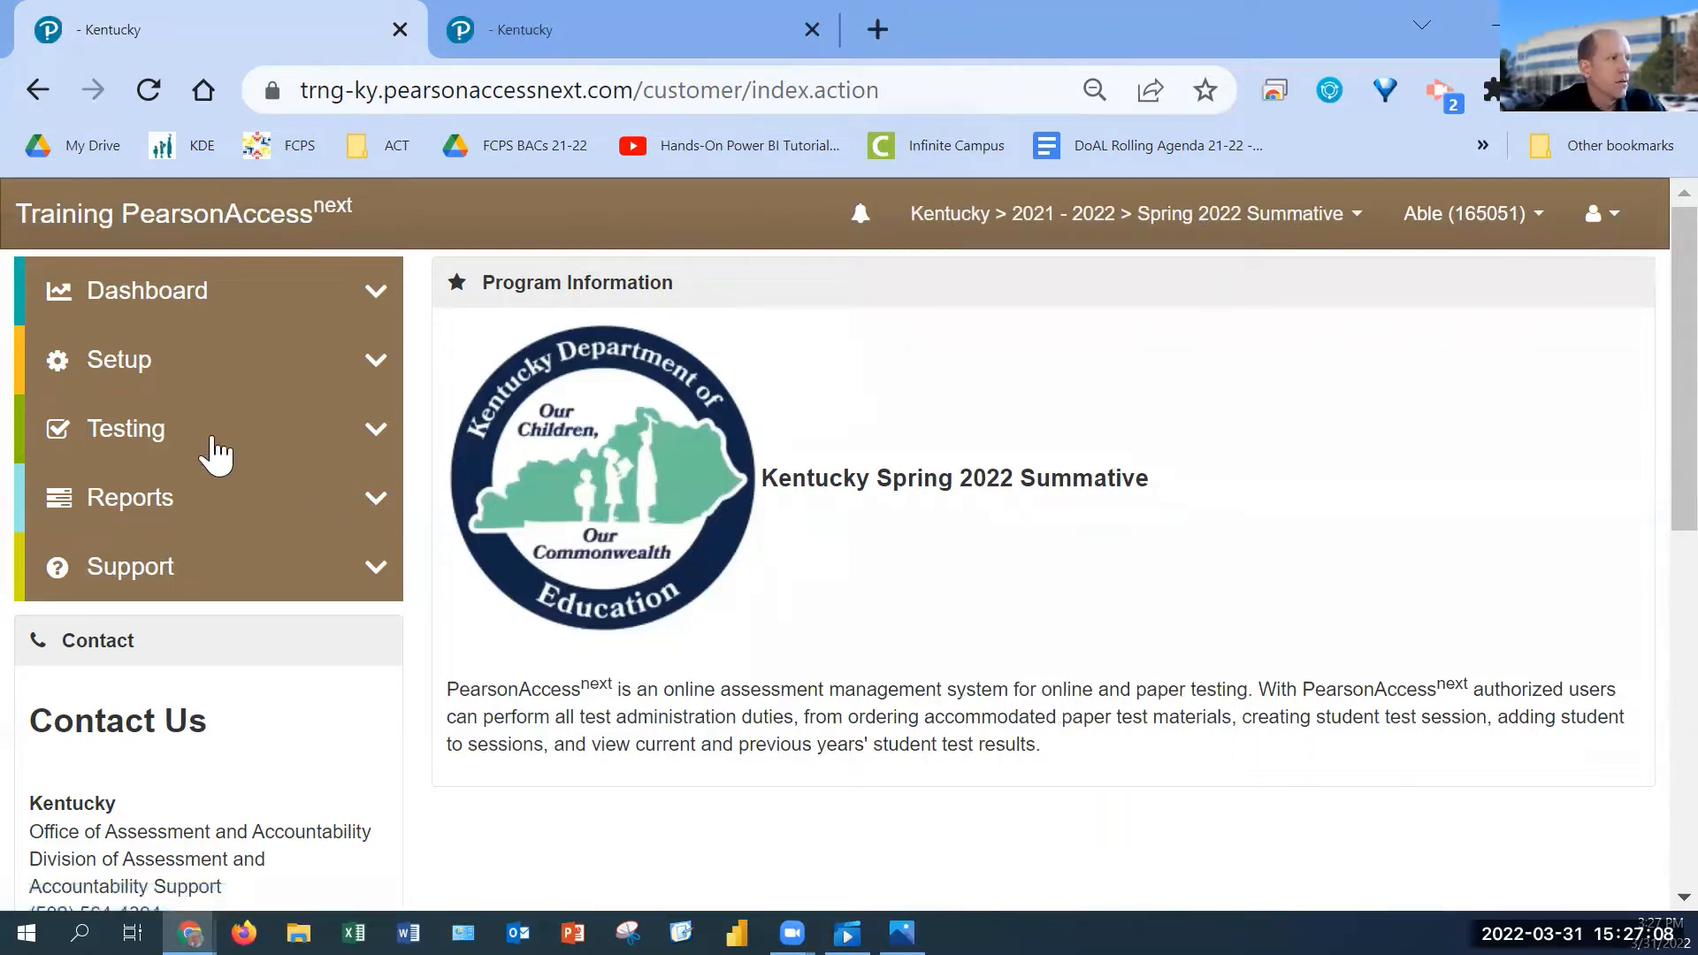
click(150, 451)
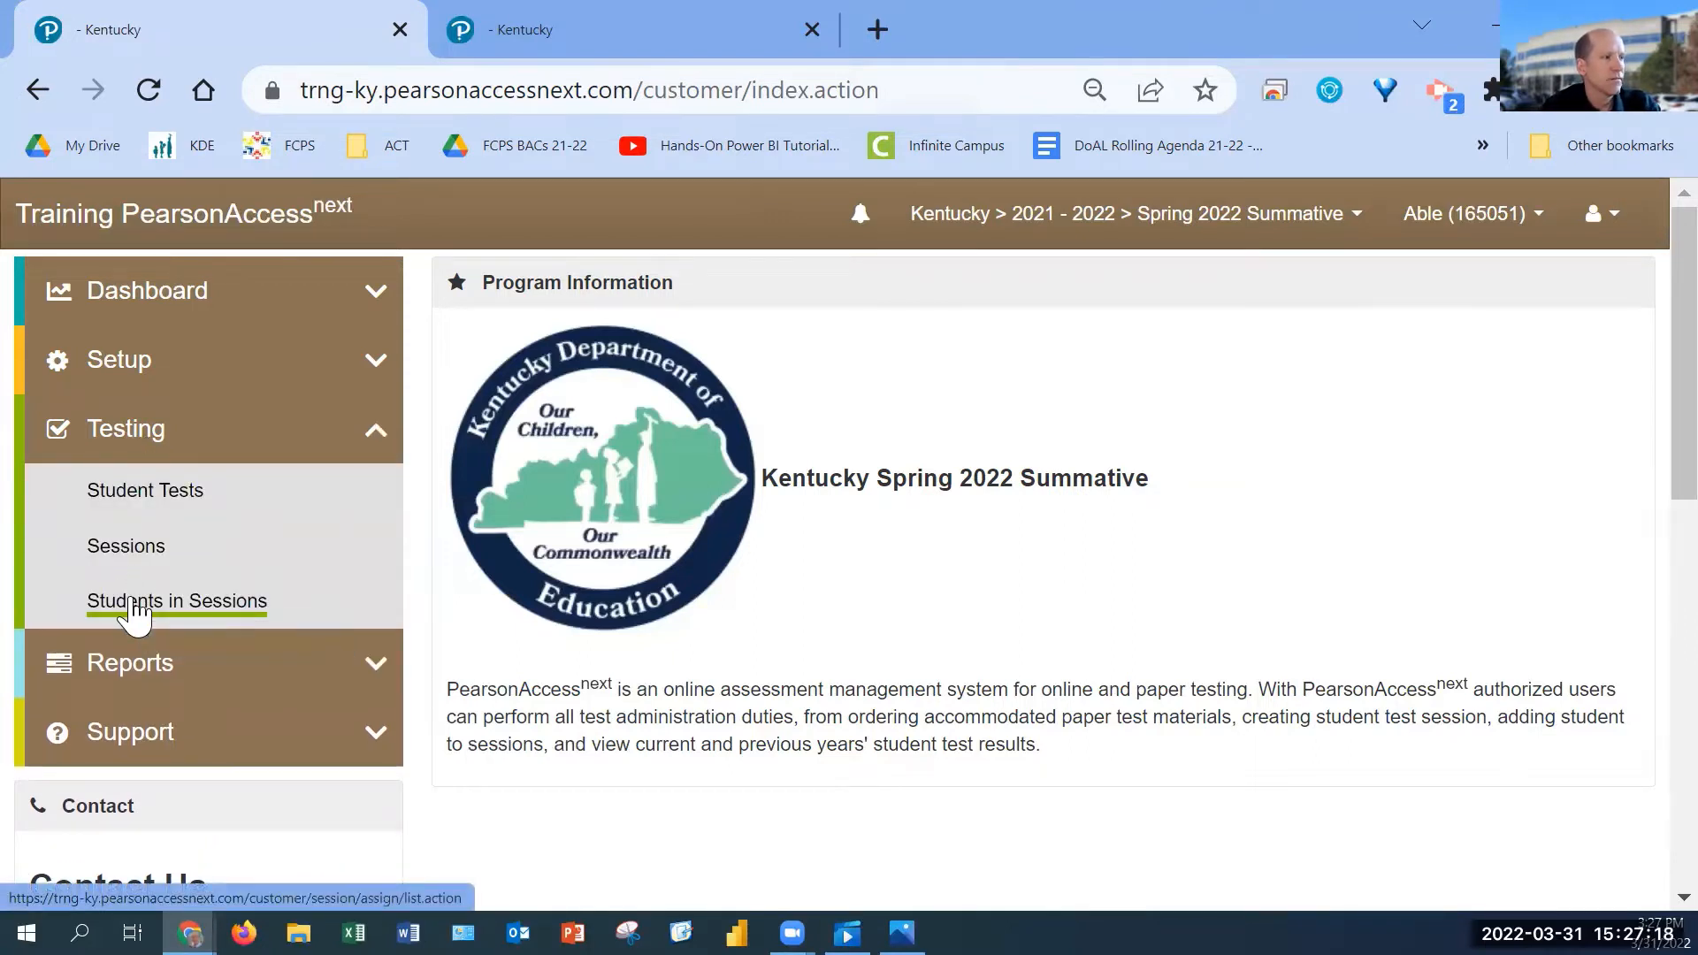
click(135, 607)
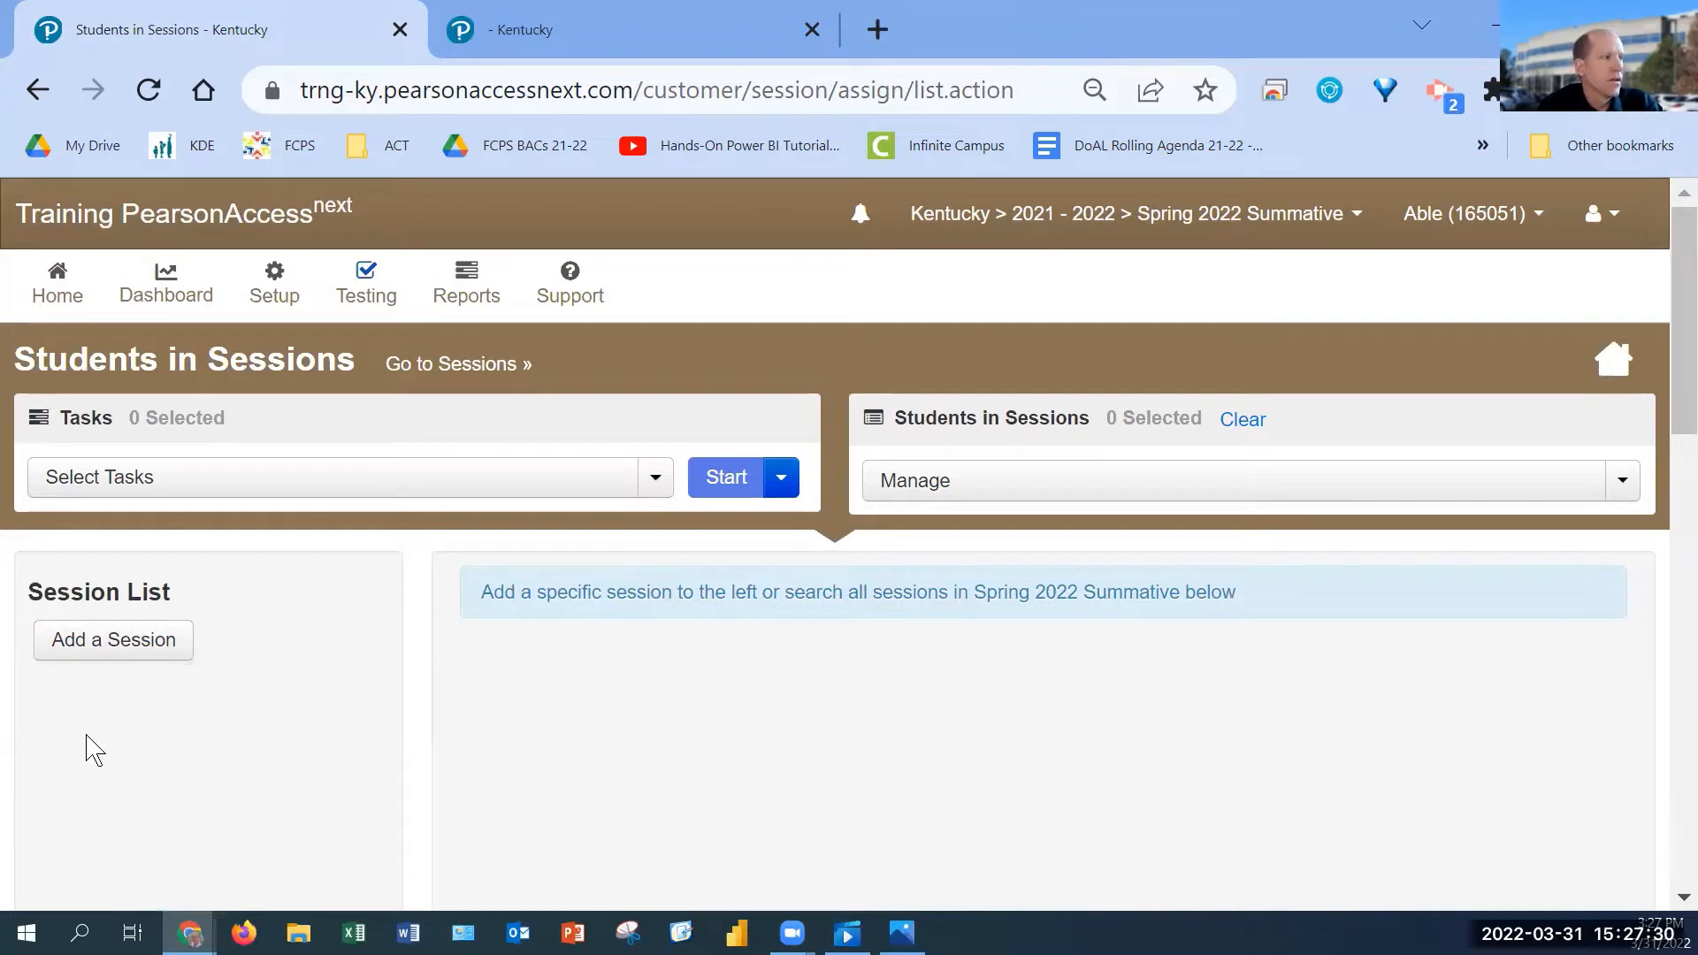
Step: Find sessions named "able" and add ABLE - MATH - 3RD GRADE to the session list
click(123, 650)
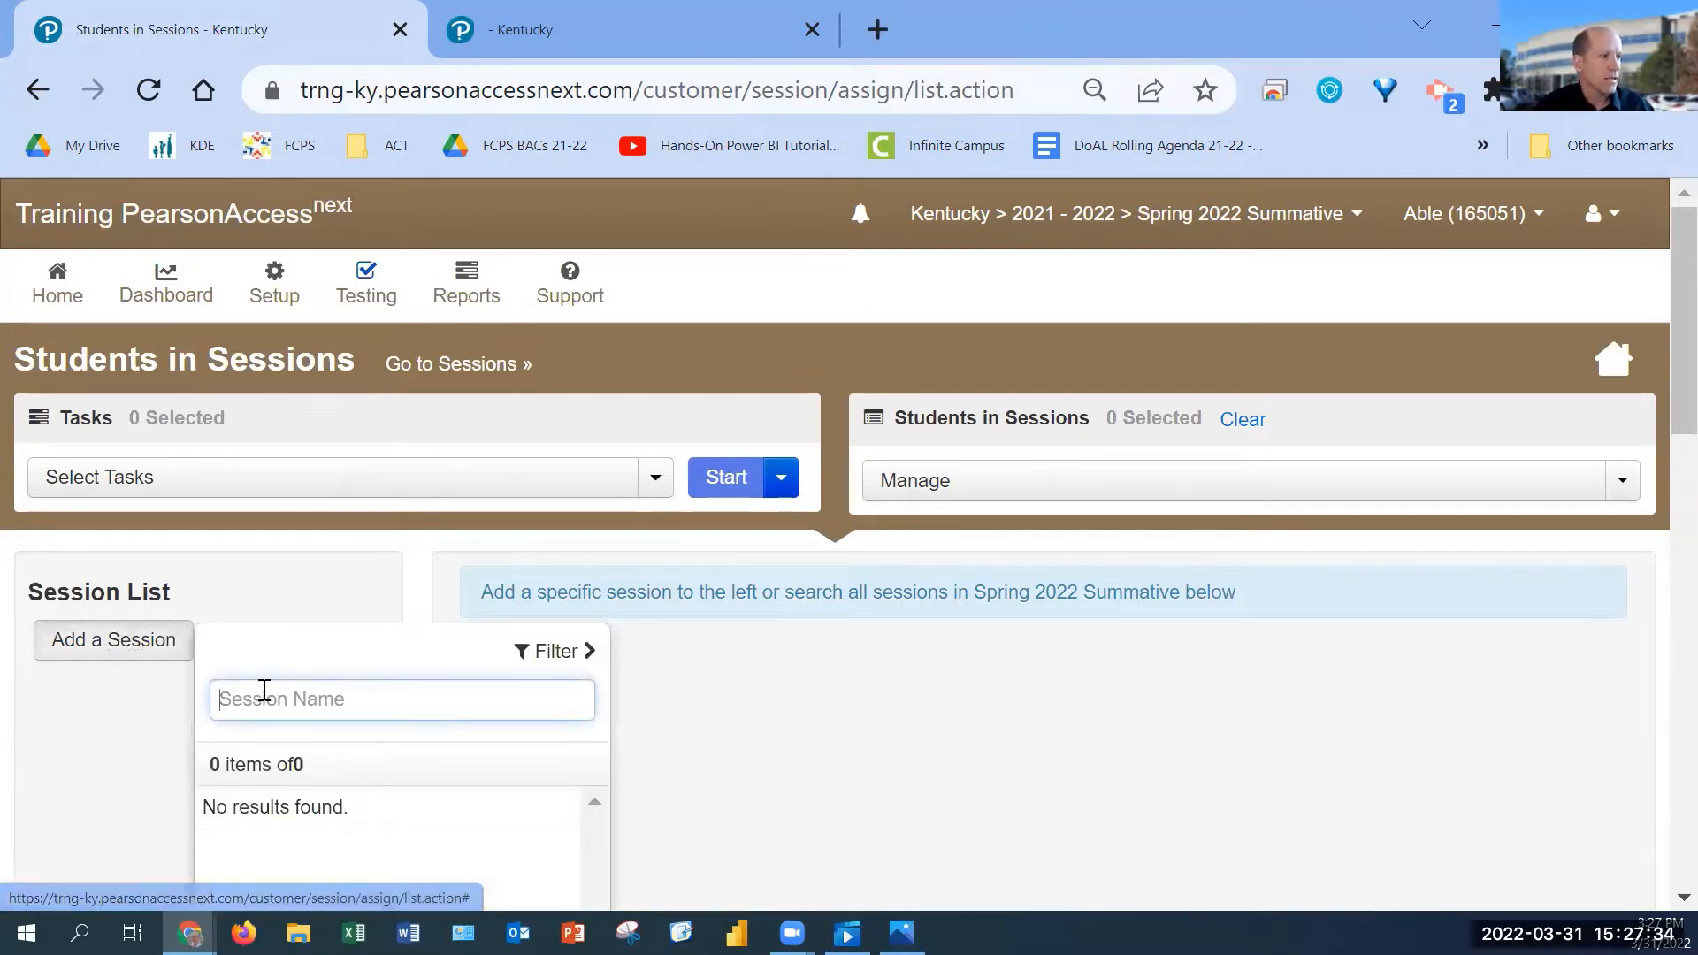
scroll(266, 694, down, 2)
scroll(271, 694, down, 1)
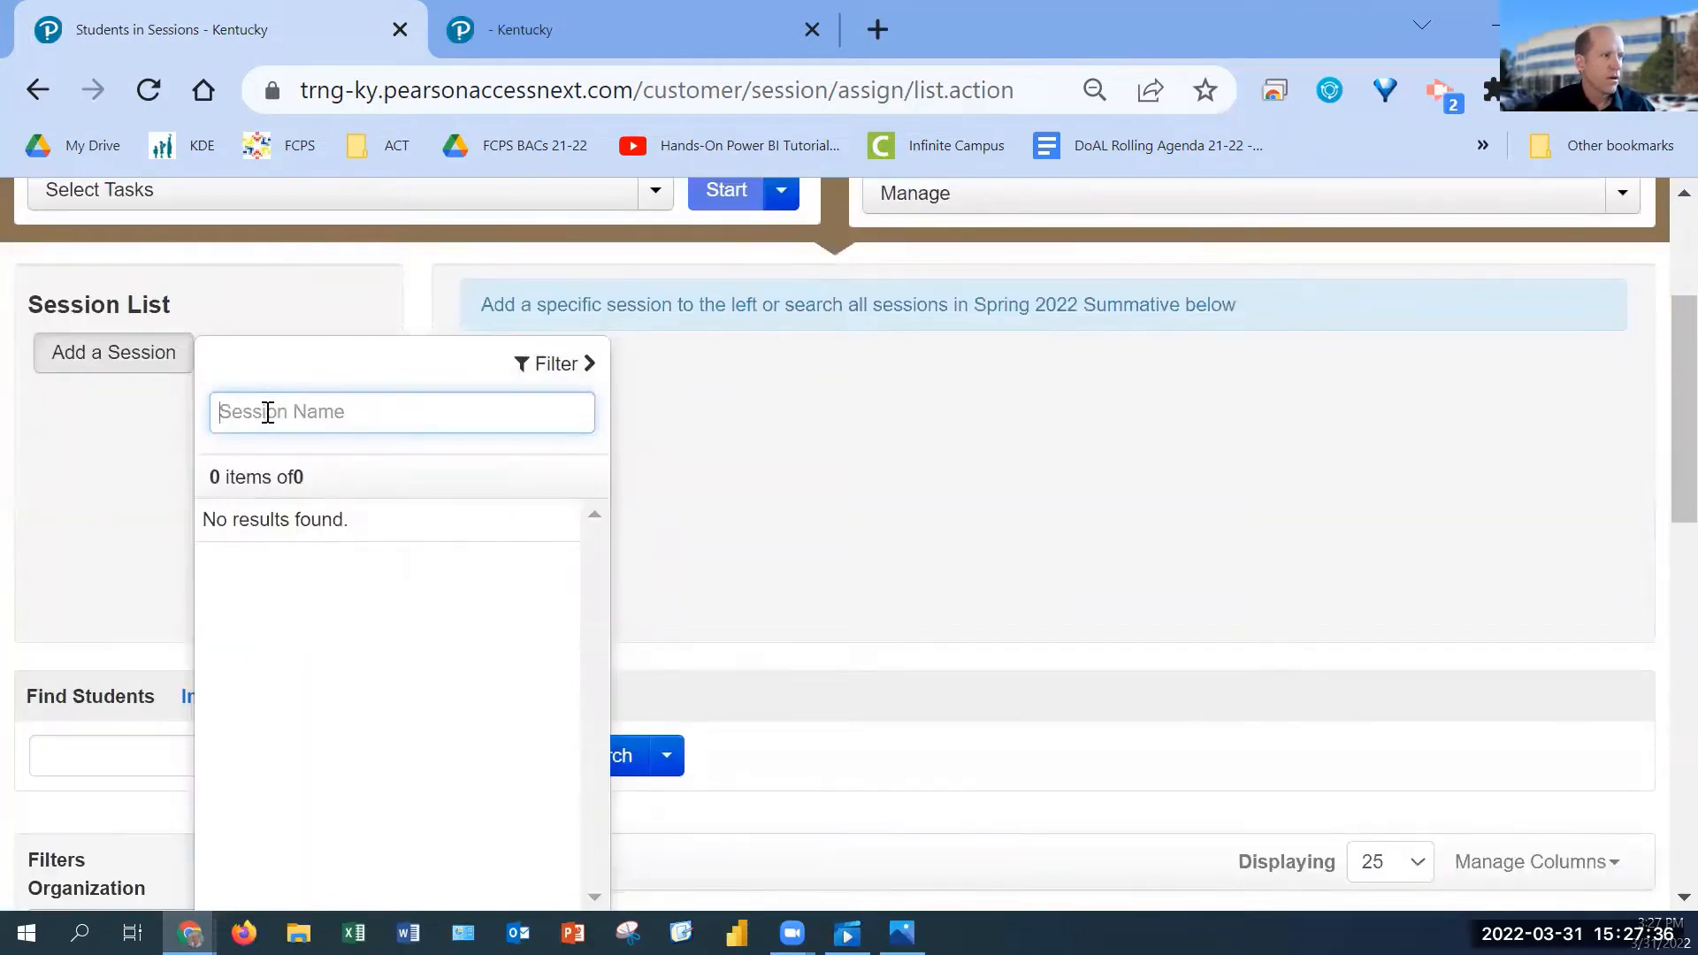
text(able)
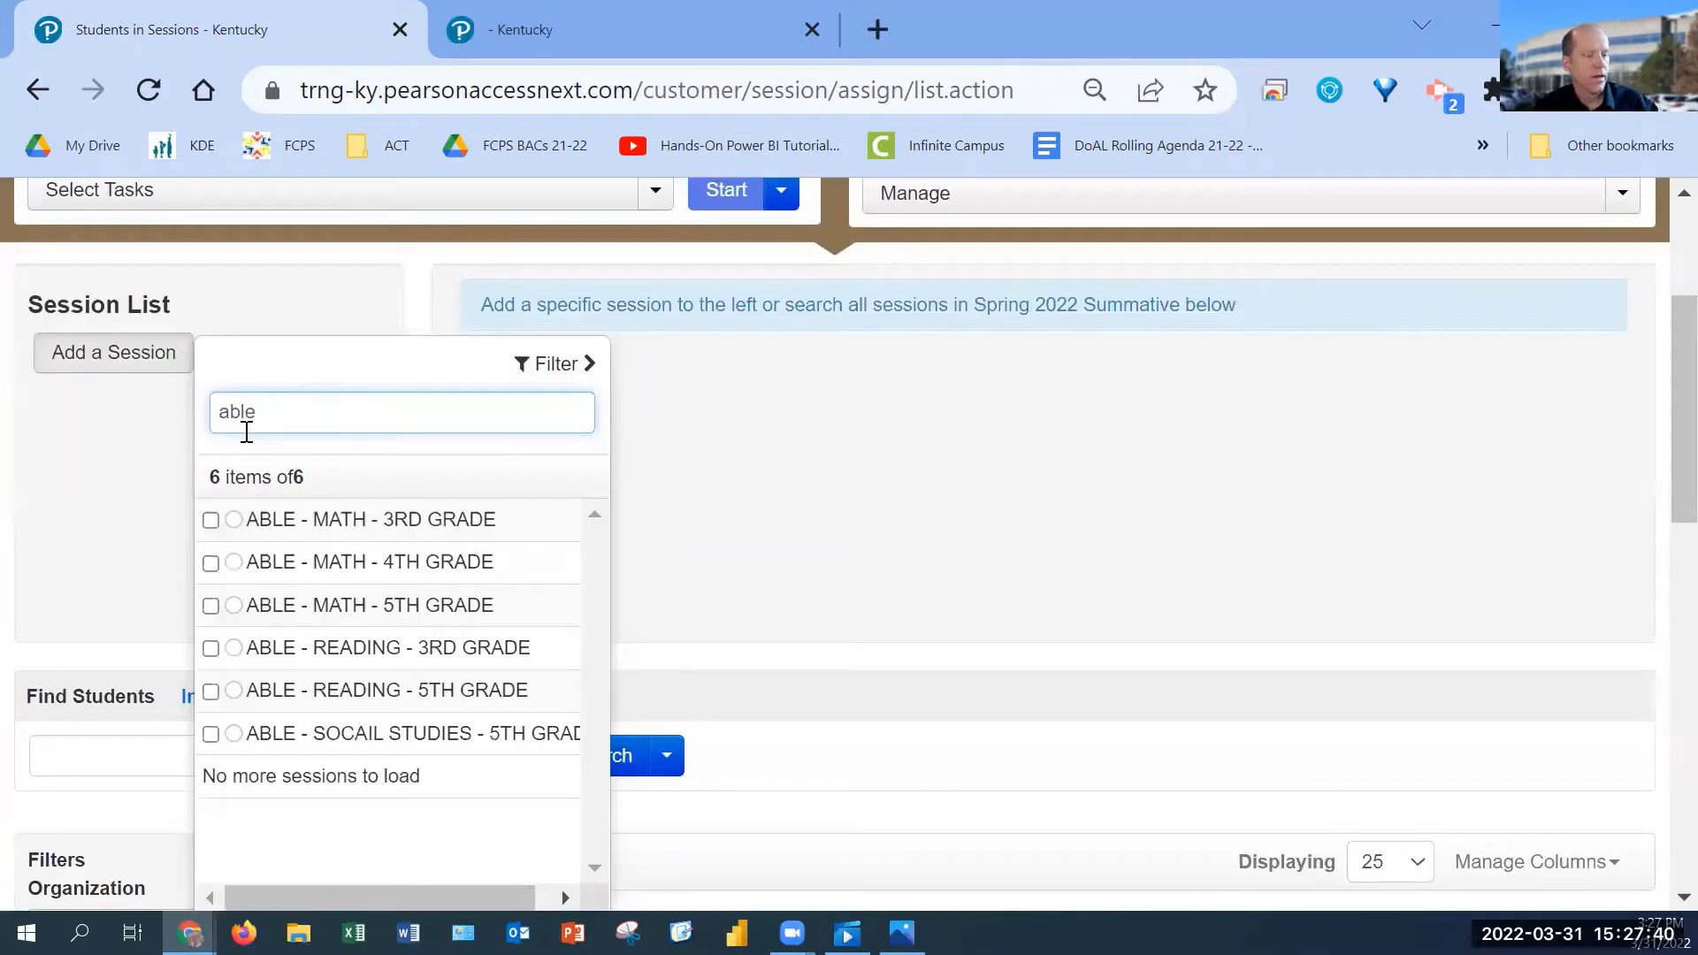
click(211, 521)
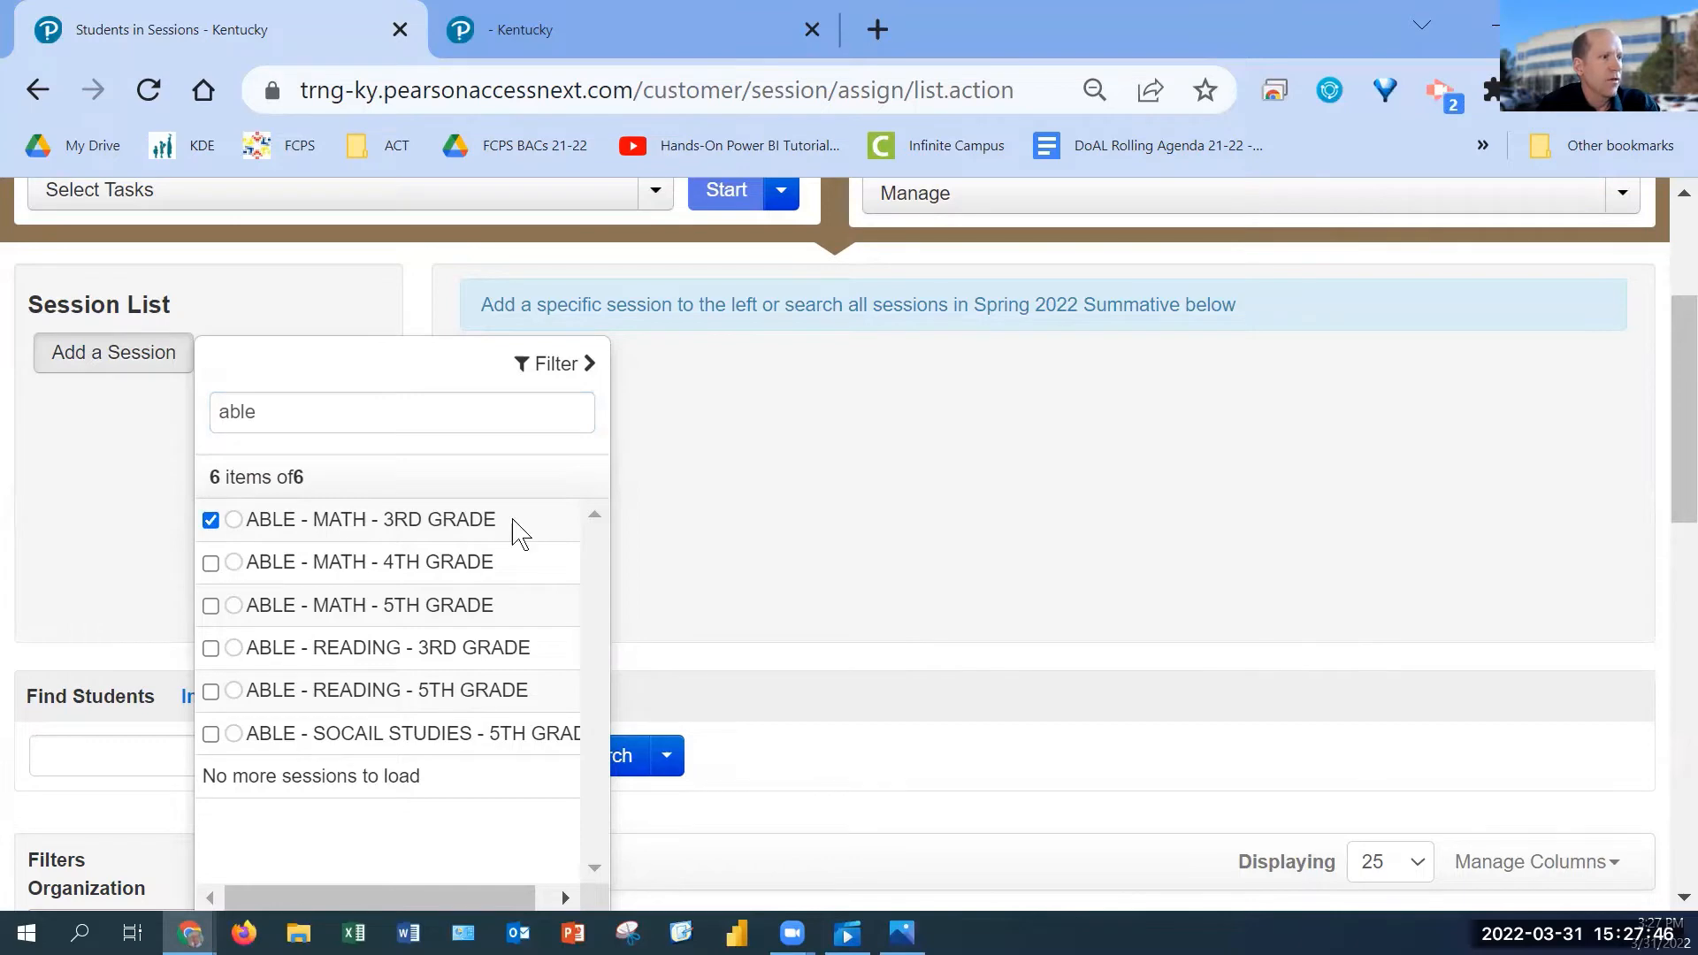
scroll(428, 633, down, 3)
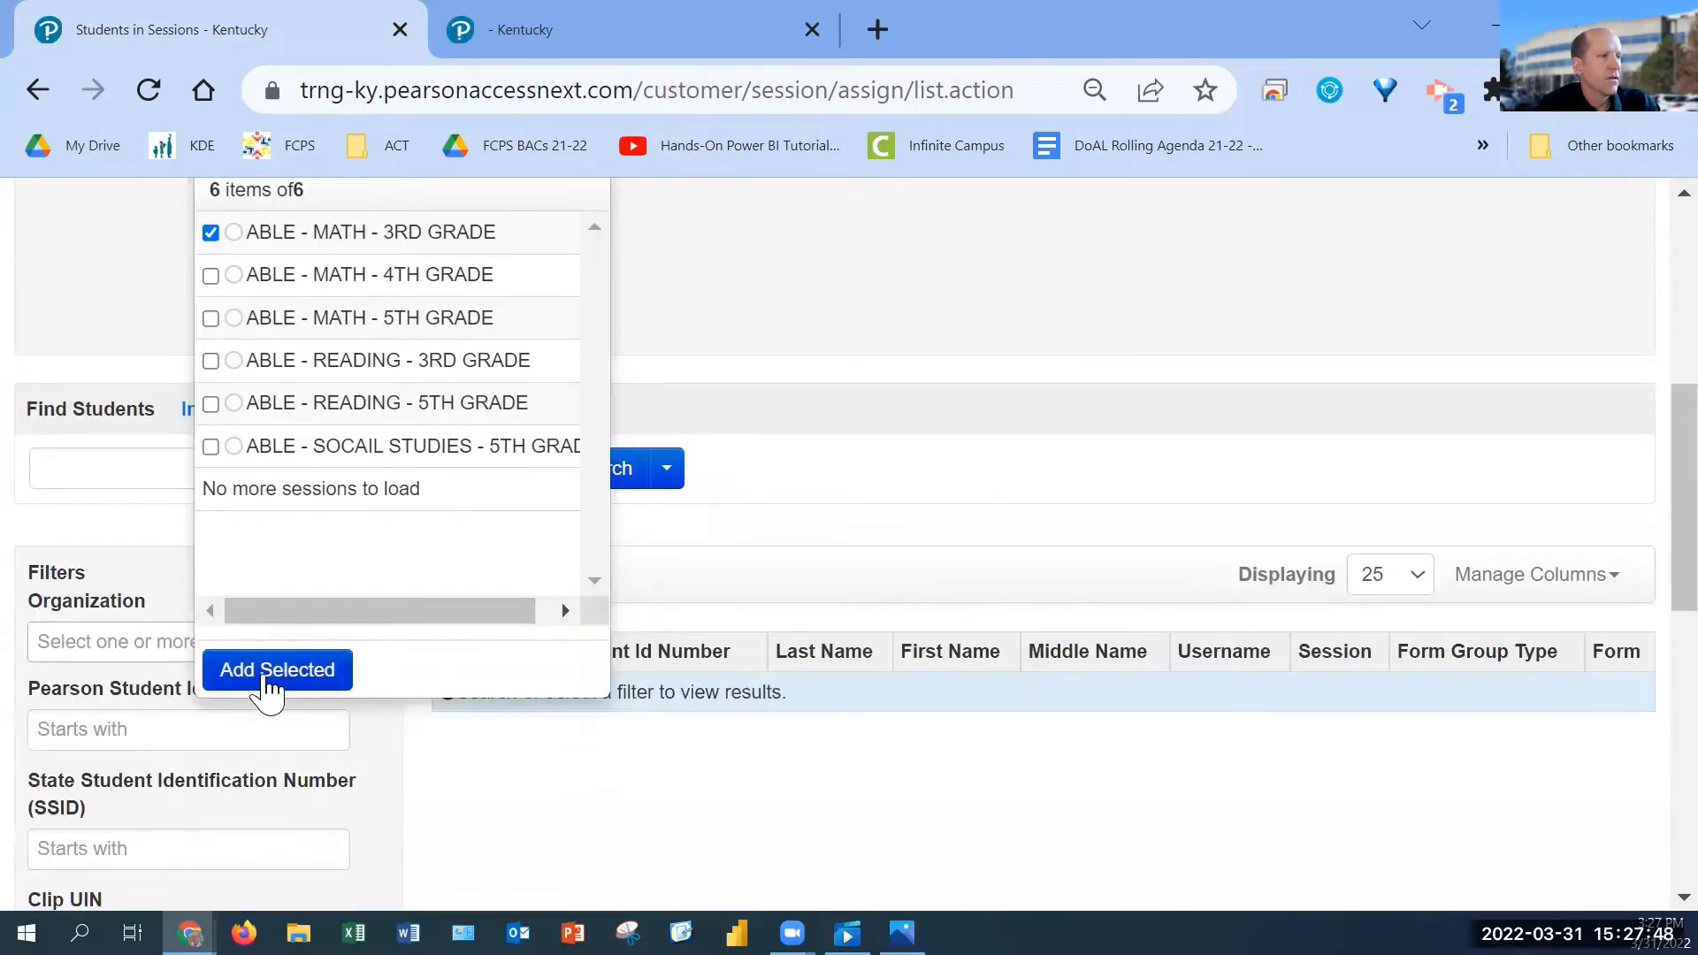
click(266, 677)
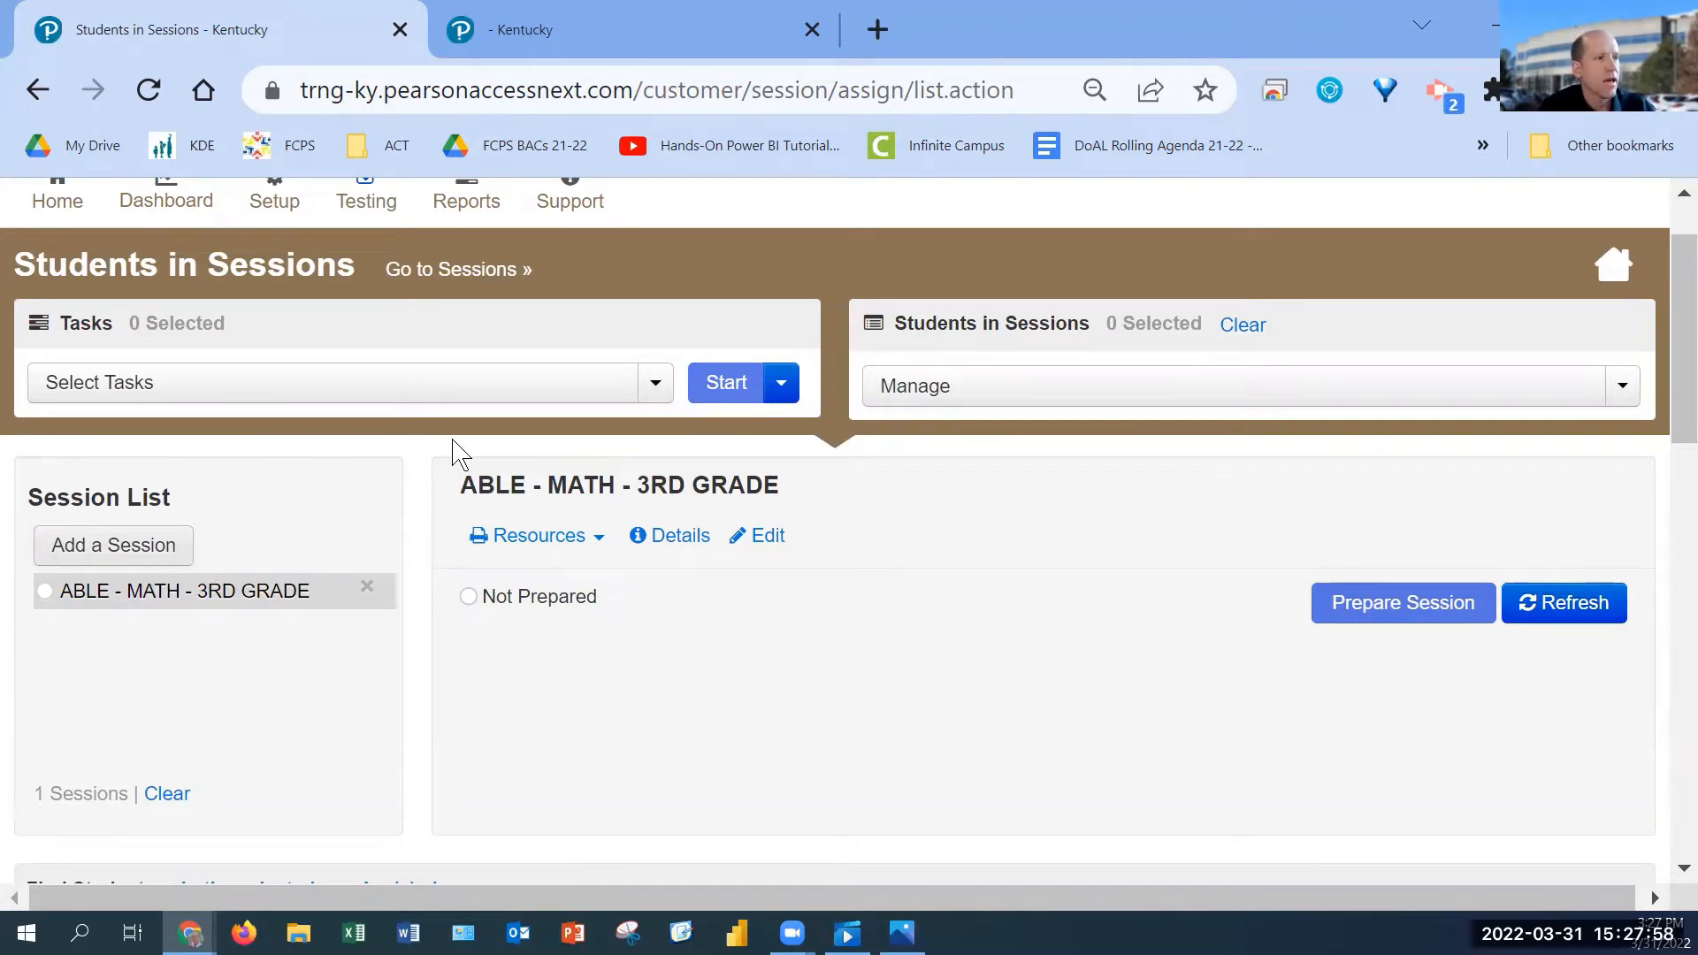
Step: Start all tasks for students in sessions and go to the Add Students to Sessions task
click(659, 384)
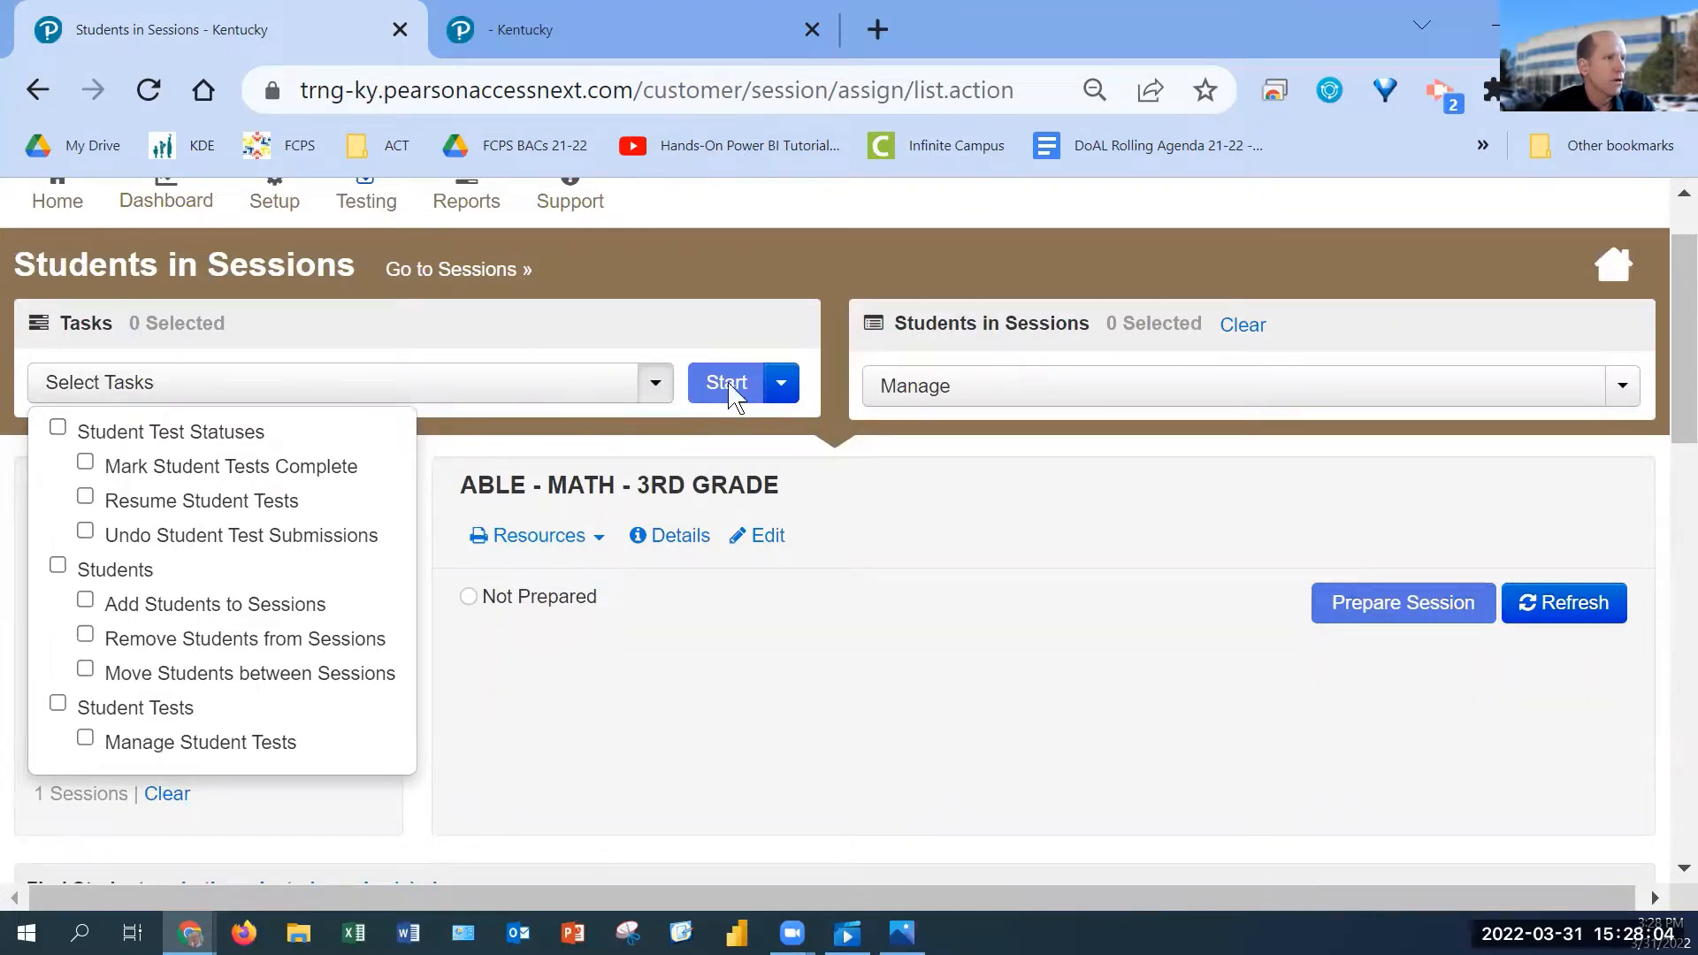
click(781, 390)
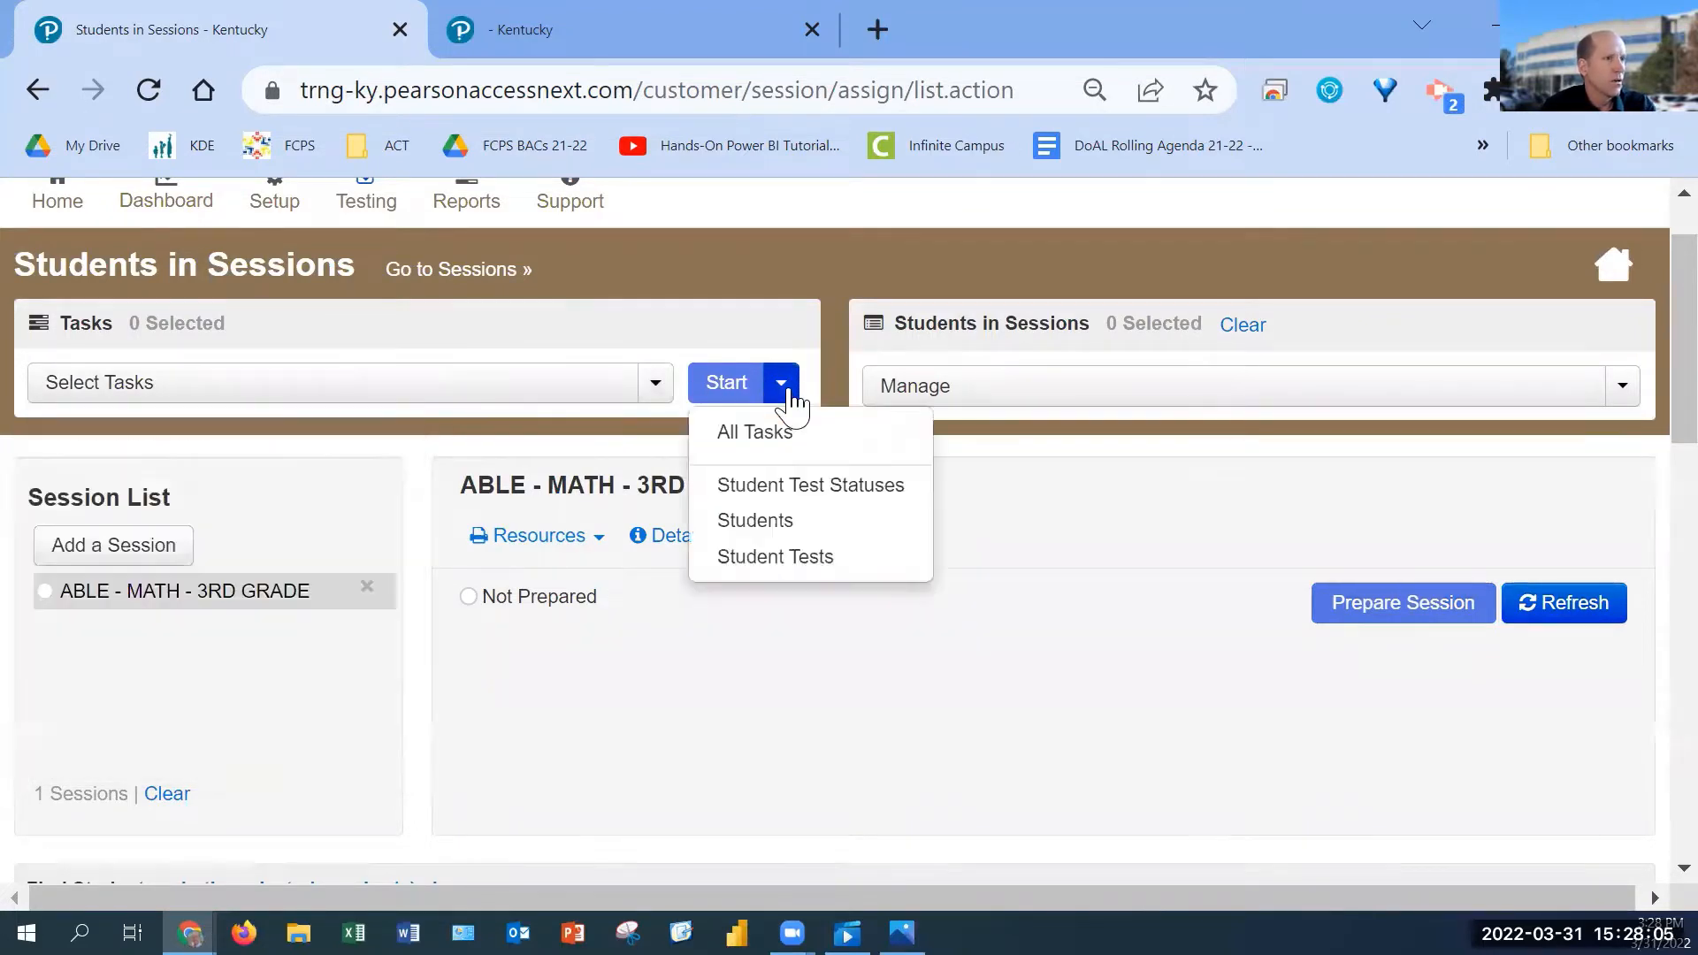
click(753, 440)
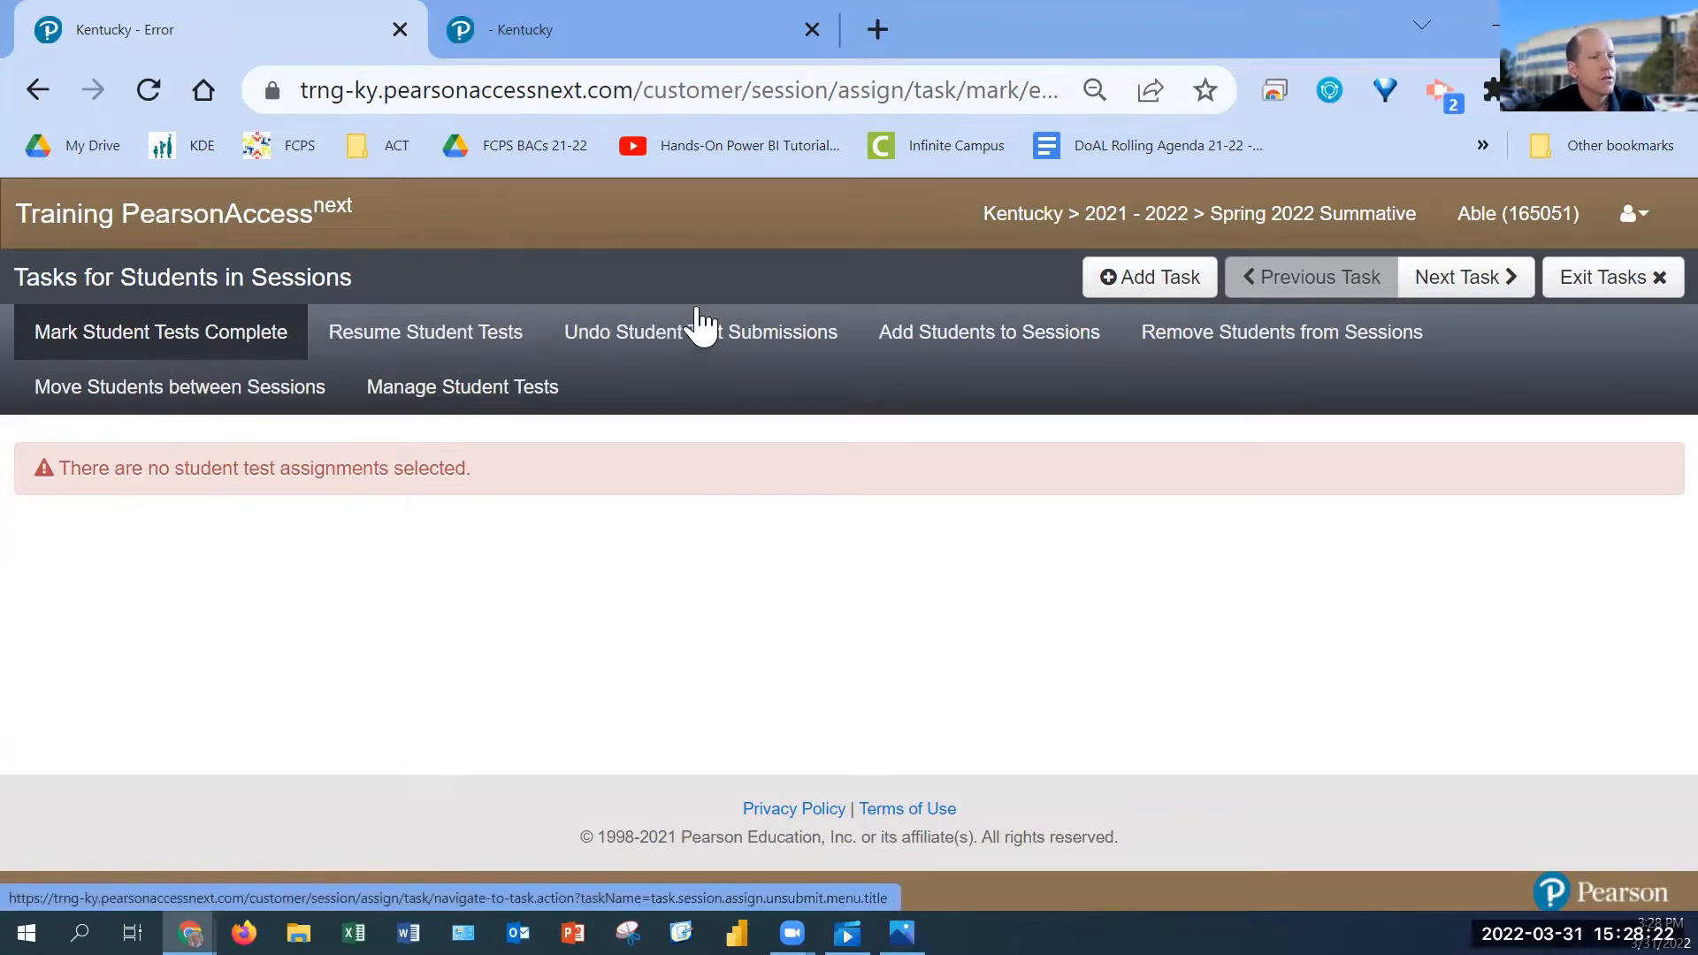
click(955, 331)
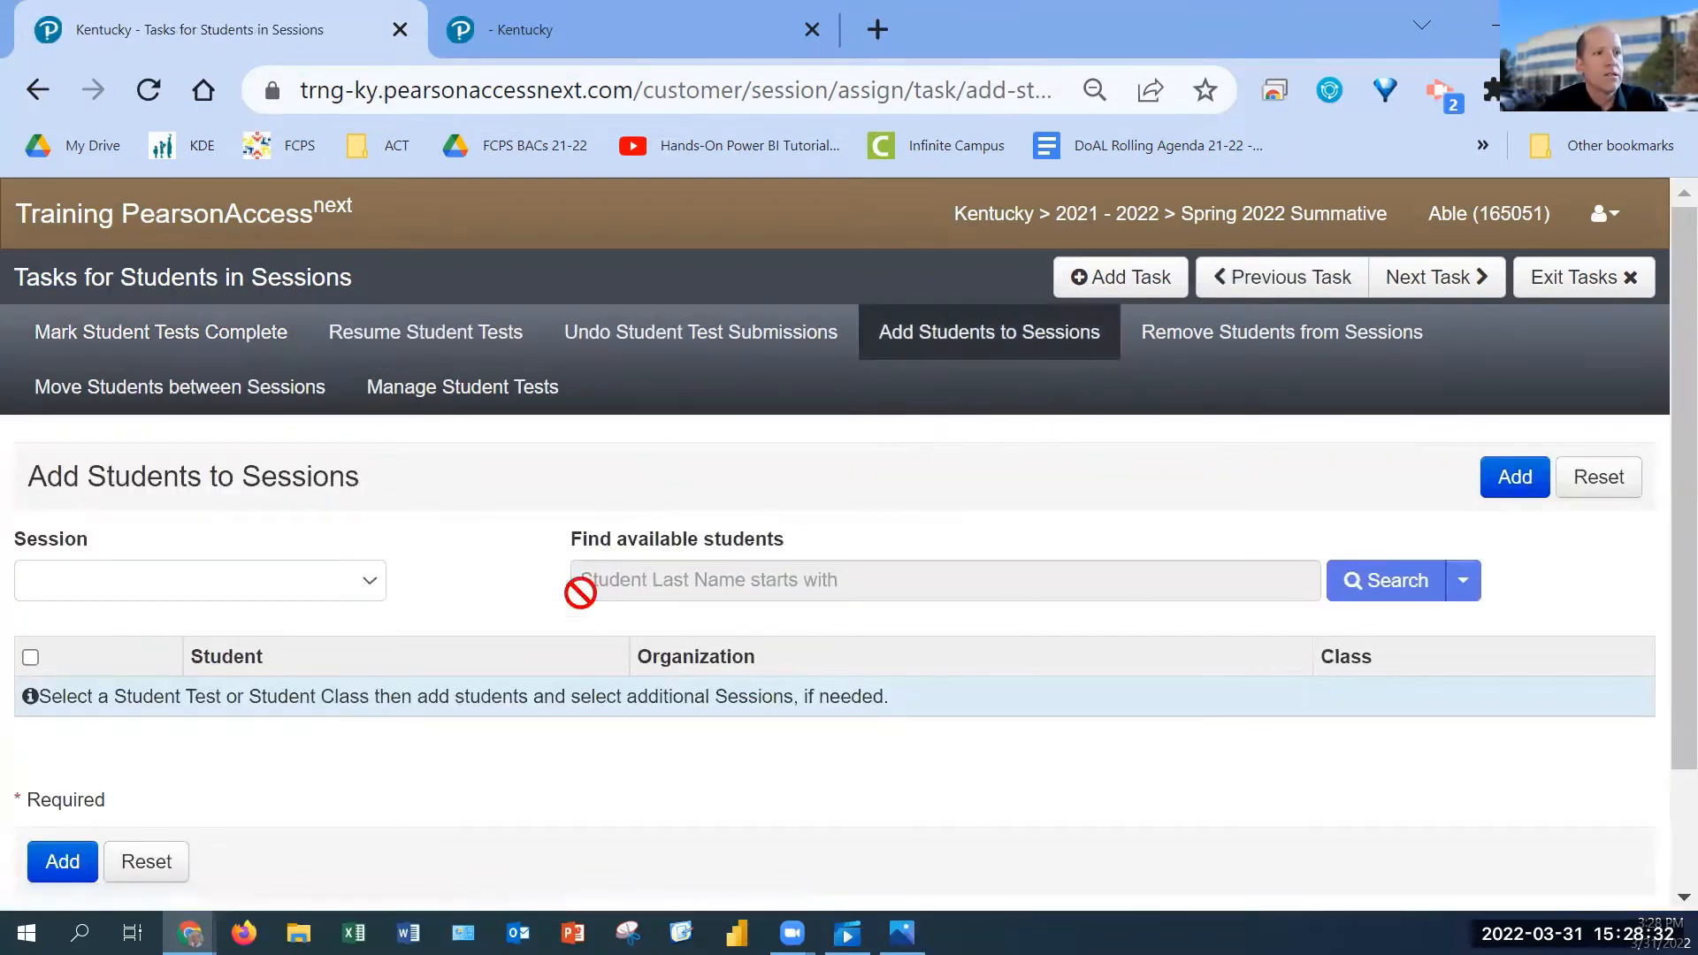
Step: Choose the session ABLE - MATH - 3RD GRADE (Grade 3 Mathematics) and show all available students within Able
click(124, 588)
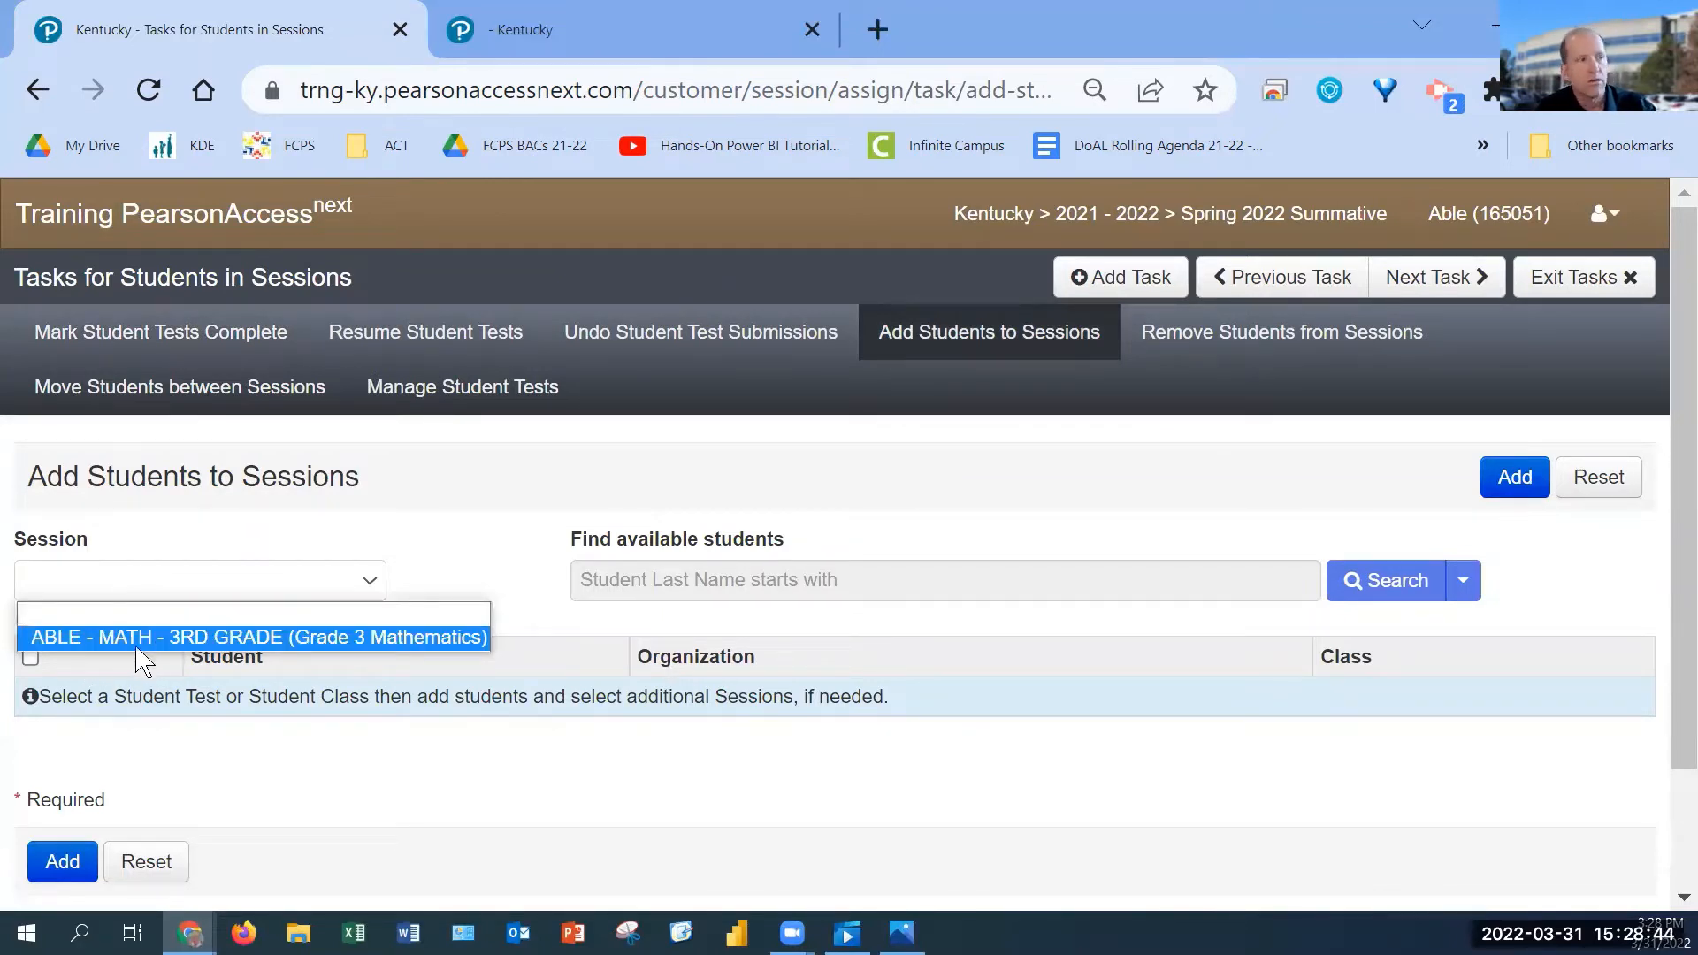
click(134, 640)
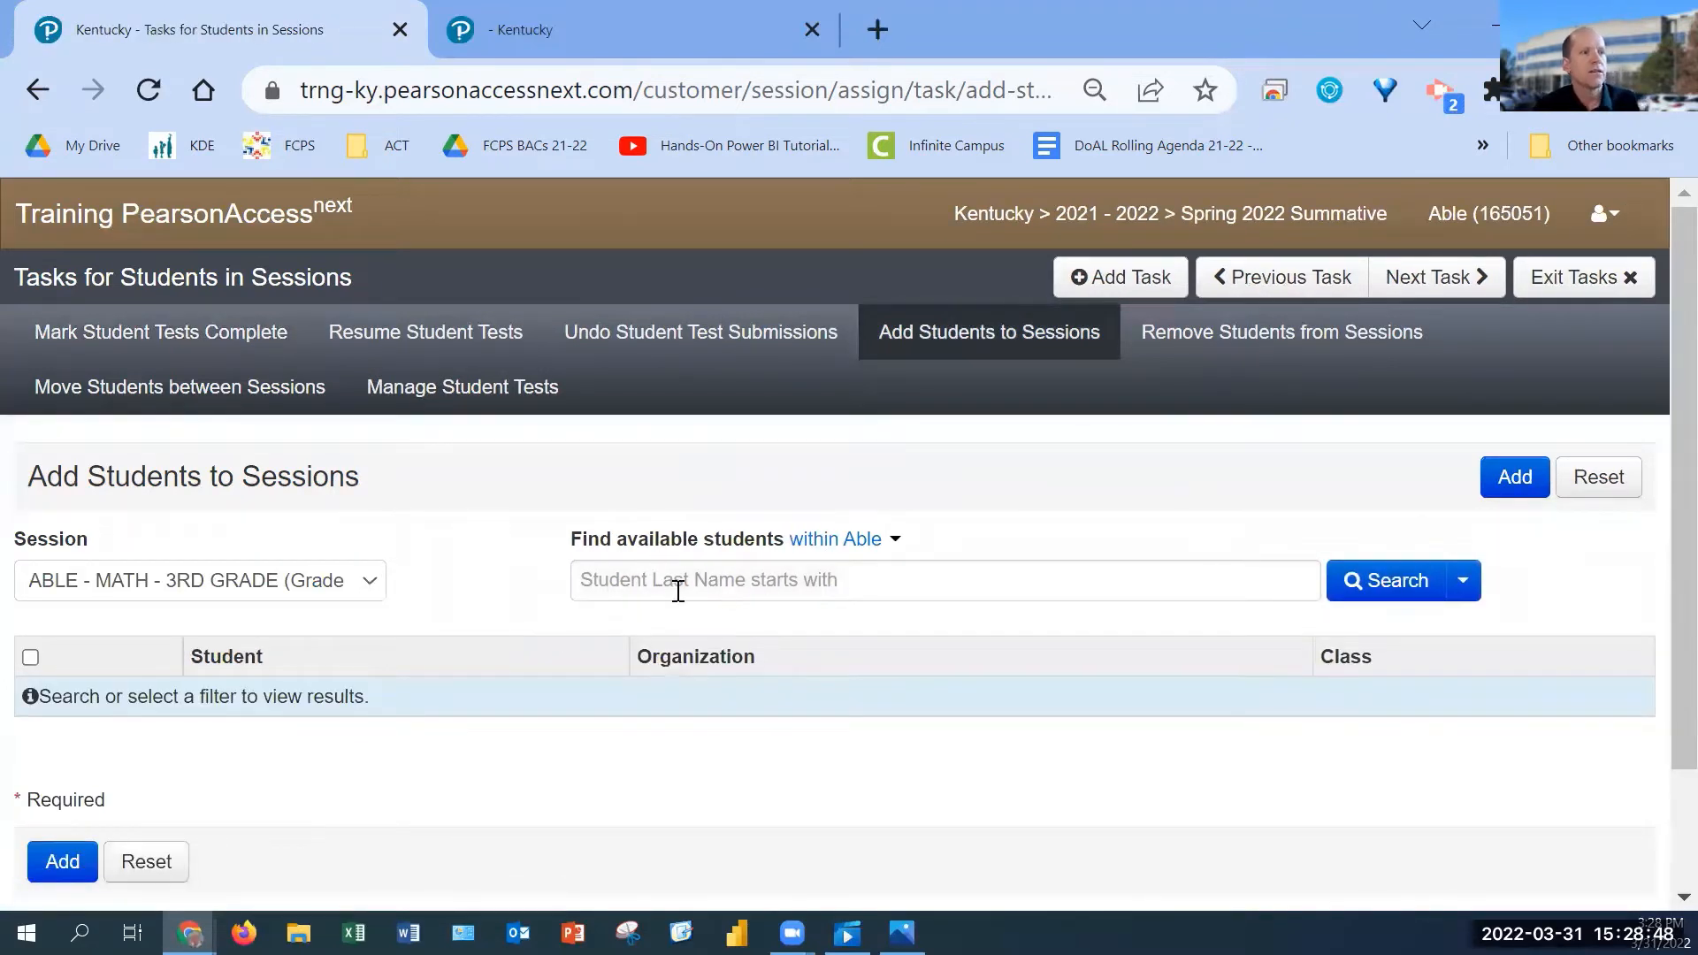
click(684, 577)
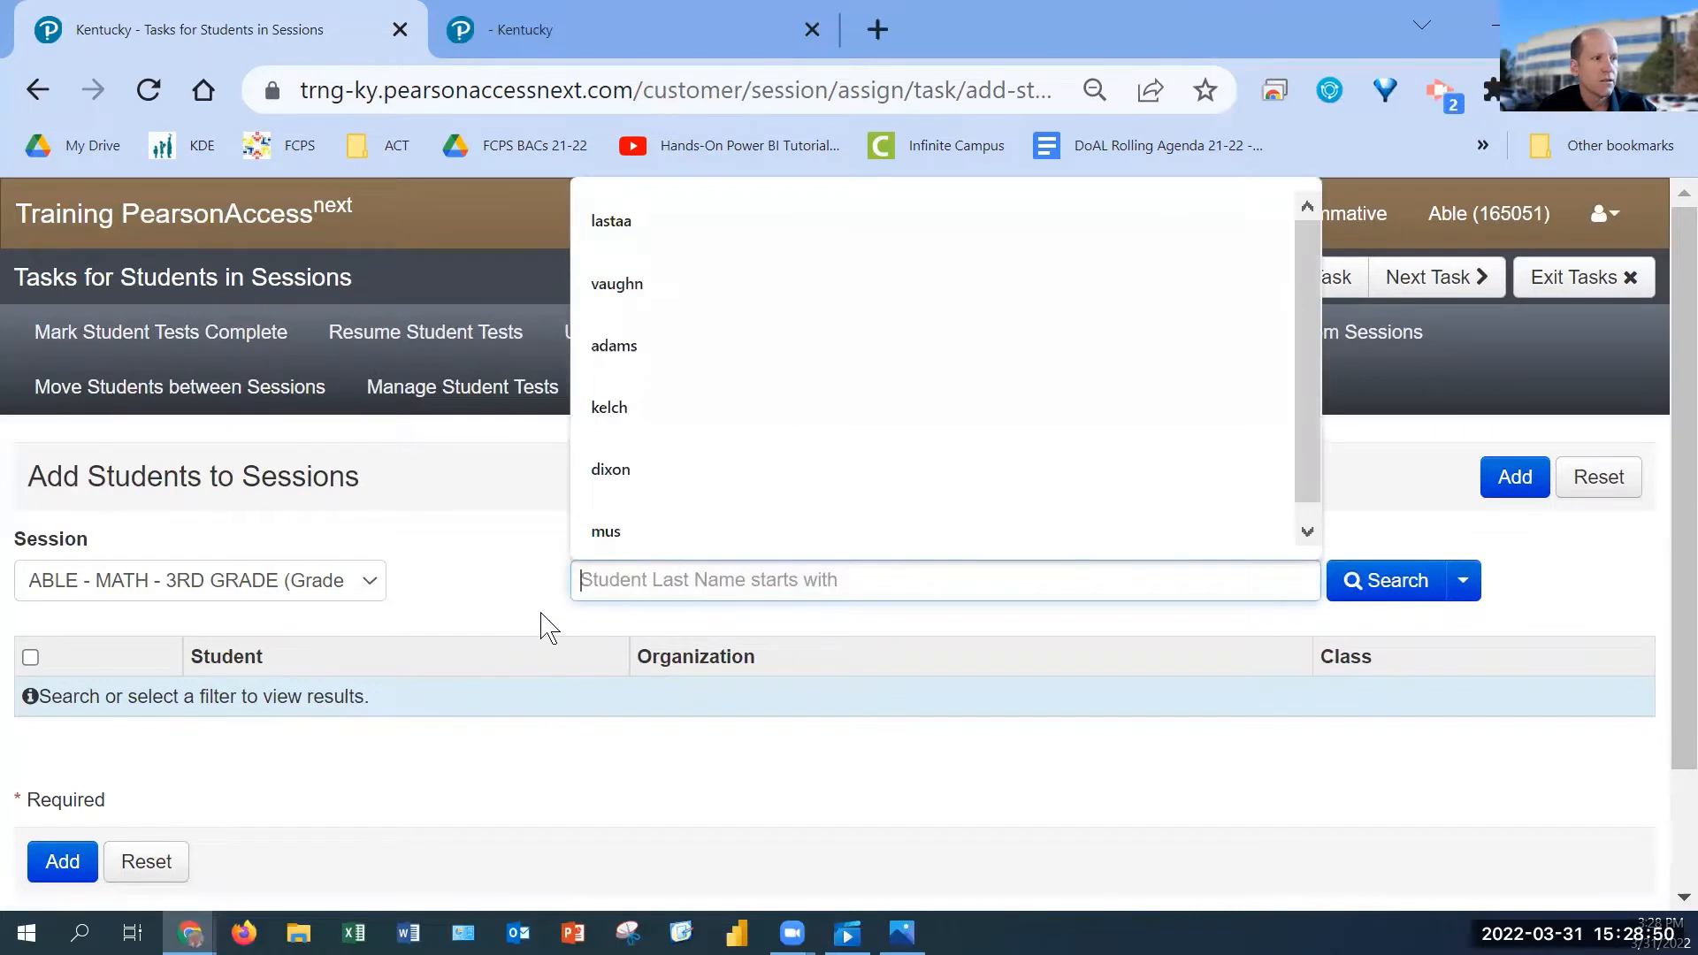
click(1145, 544)
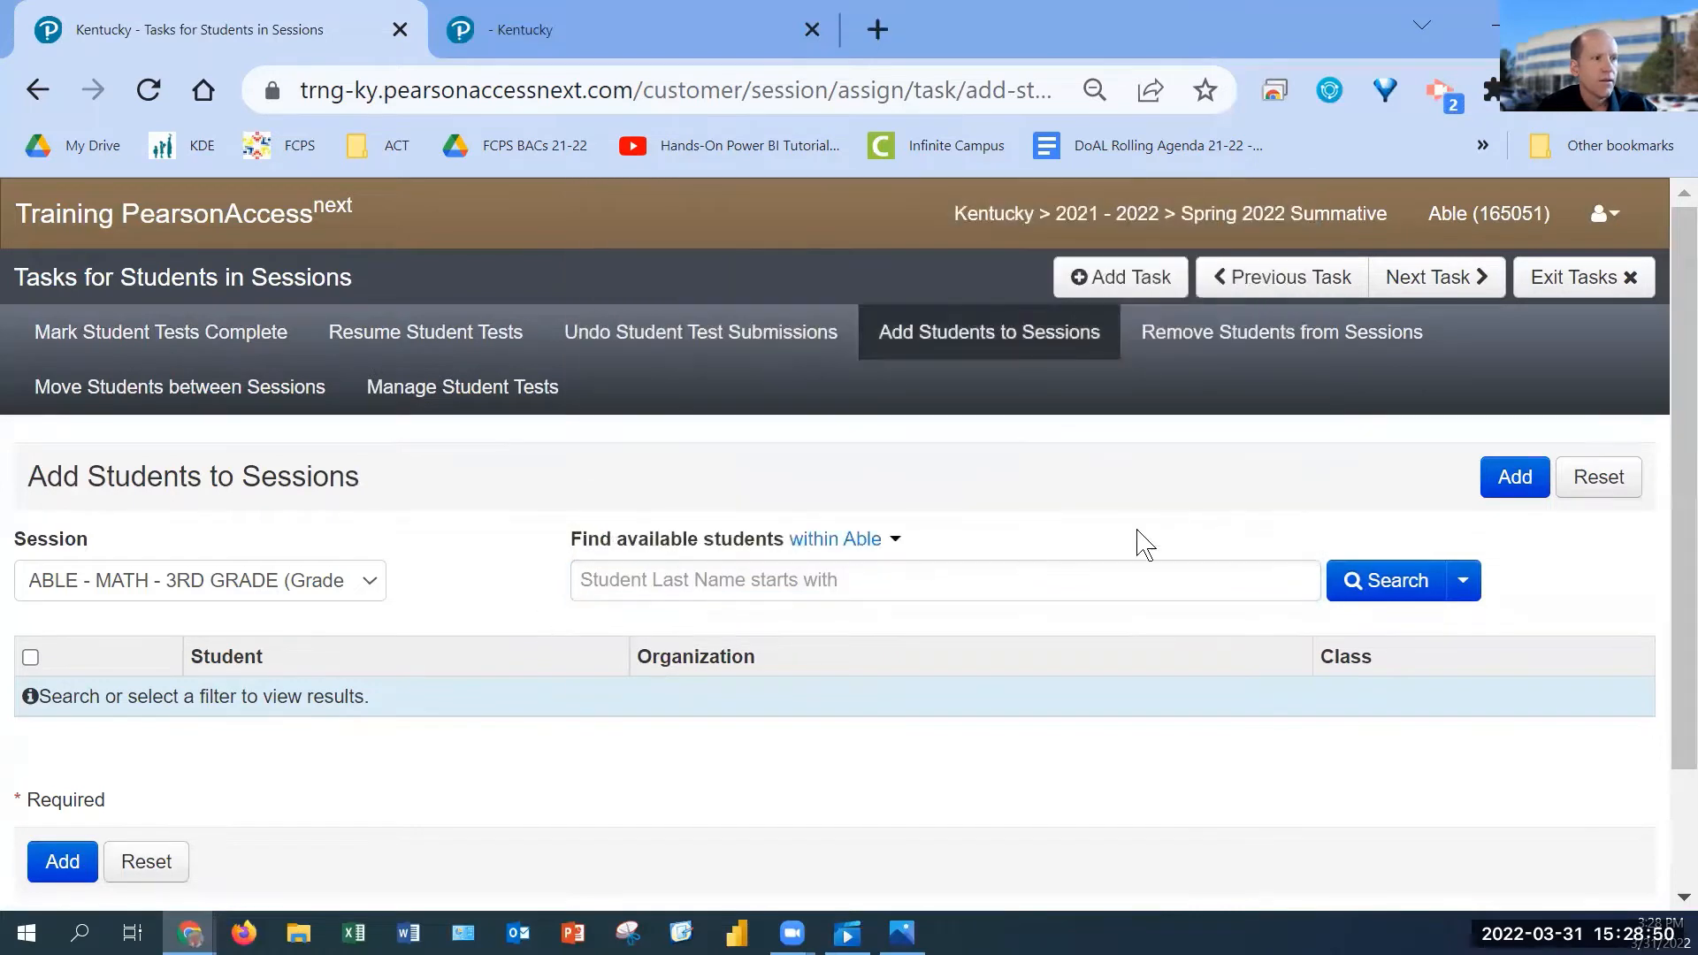
click(1469, 592)
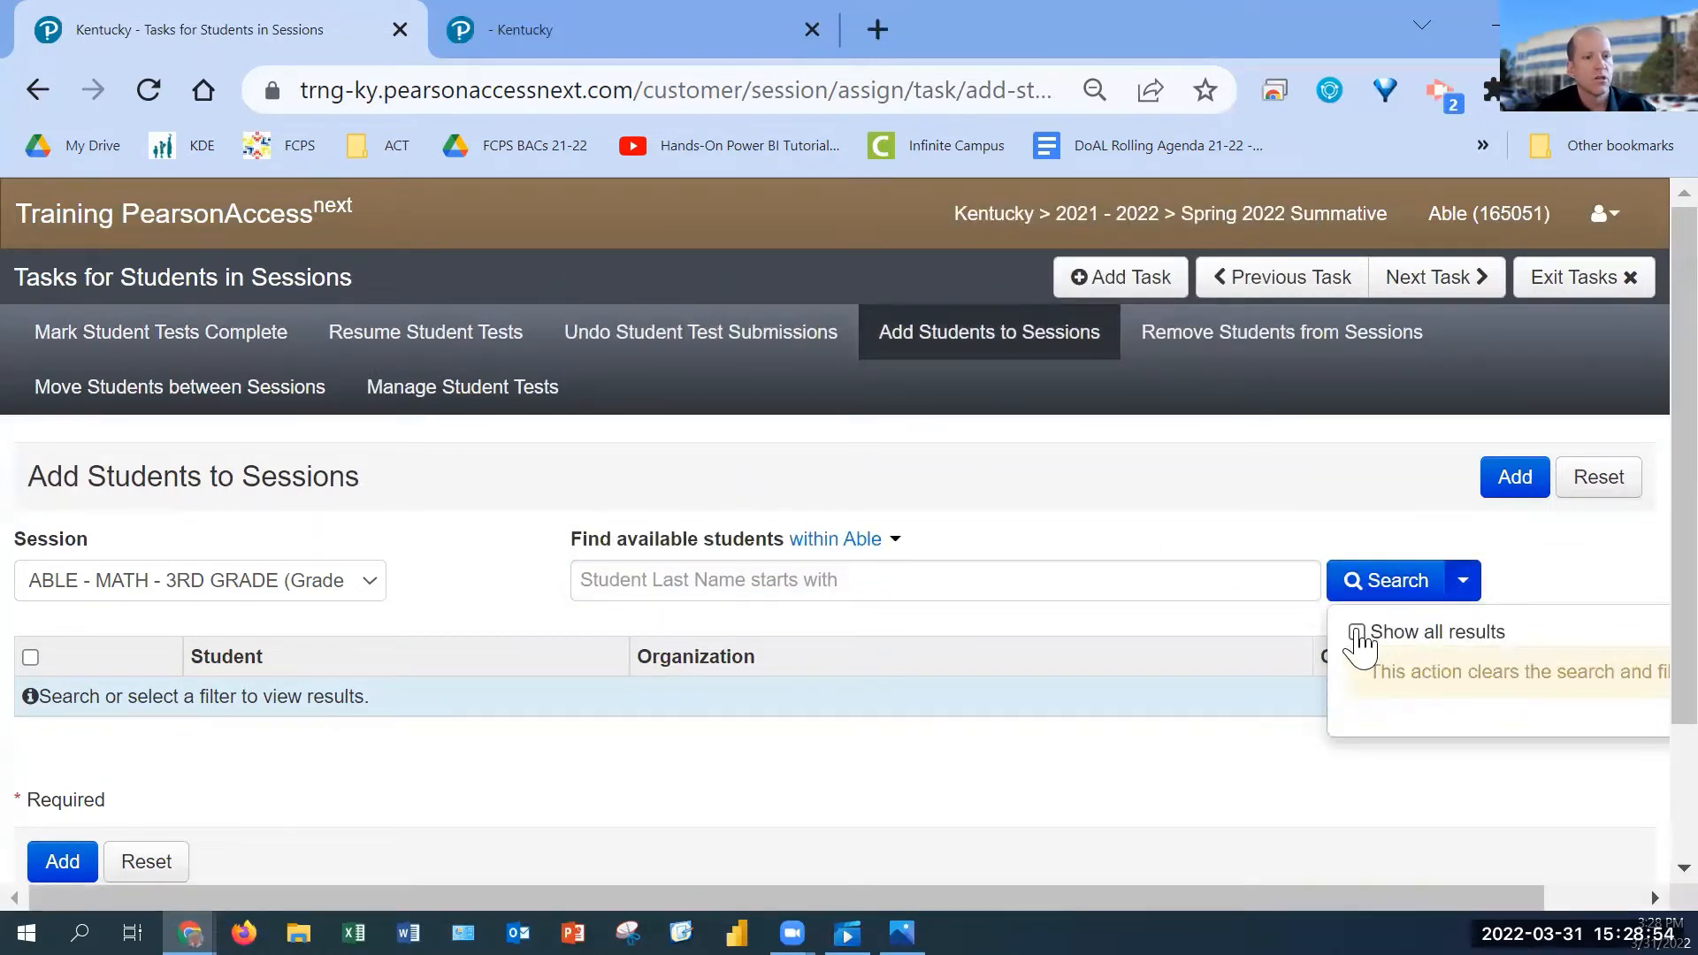
click(1357, 634)
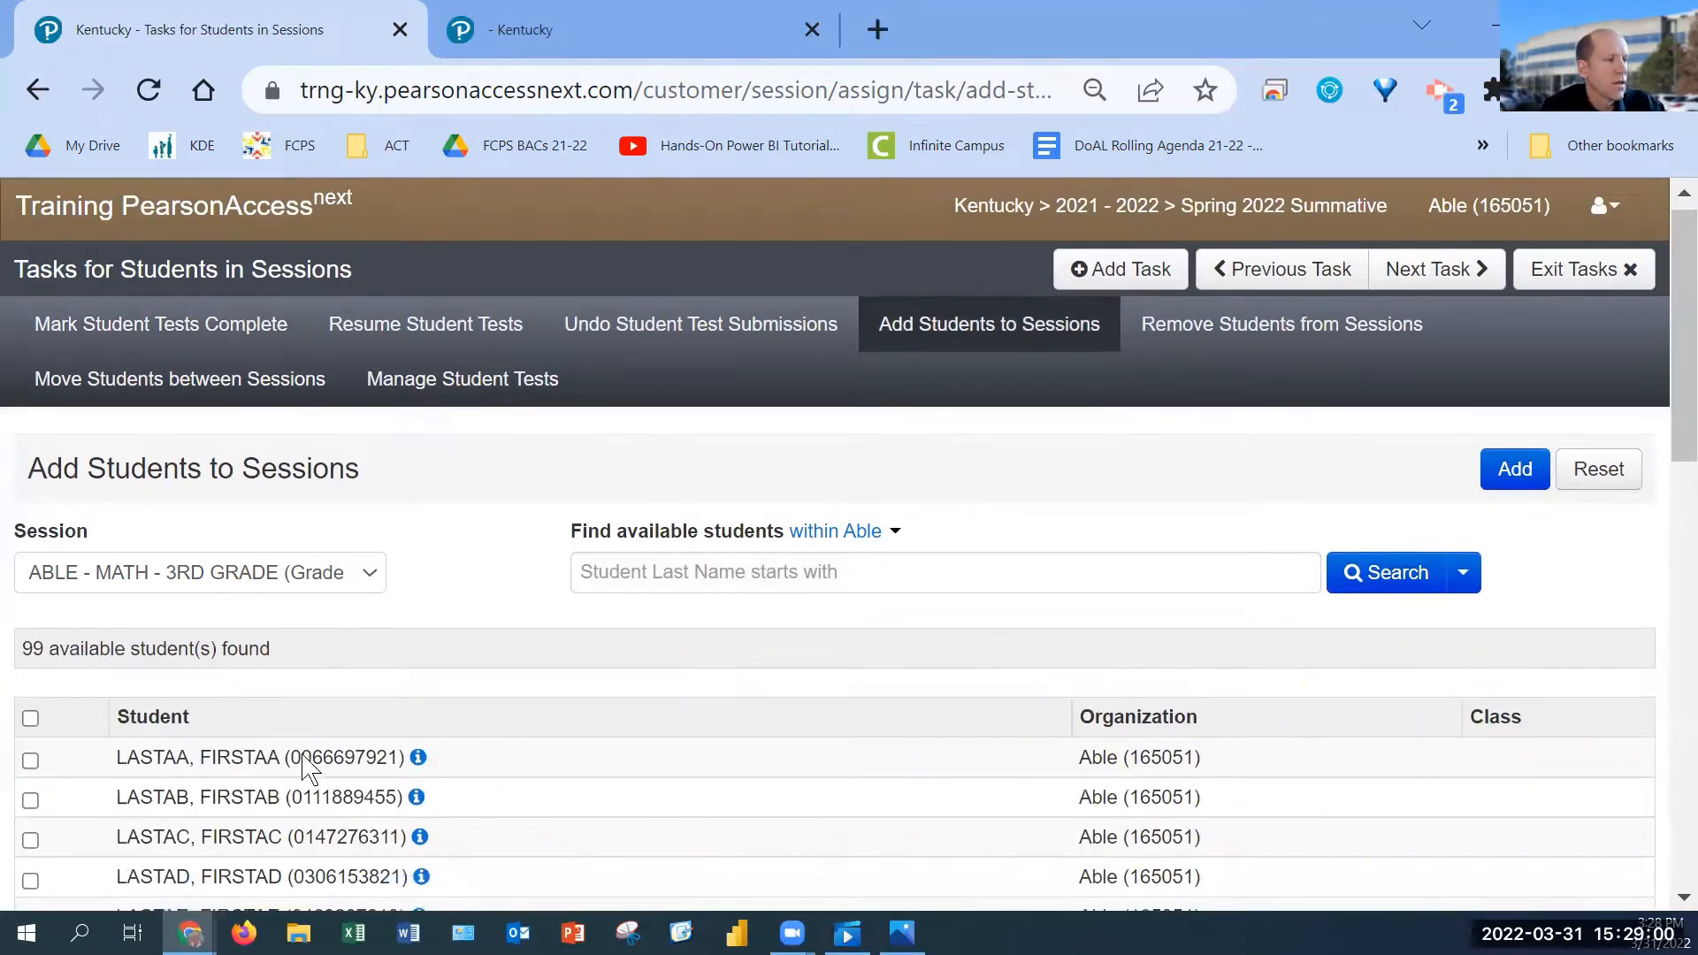
Step: Select the first three students and the seventh through ninth students in the list, and add them to the session
scroll(230, 619, down, 6)
scroll(230, 619, up, 1)
scroll(232, 594, up, 3)
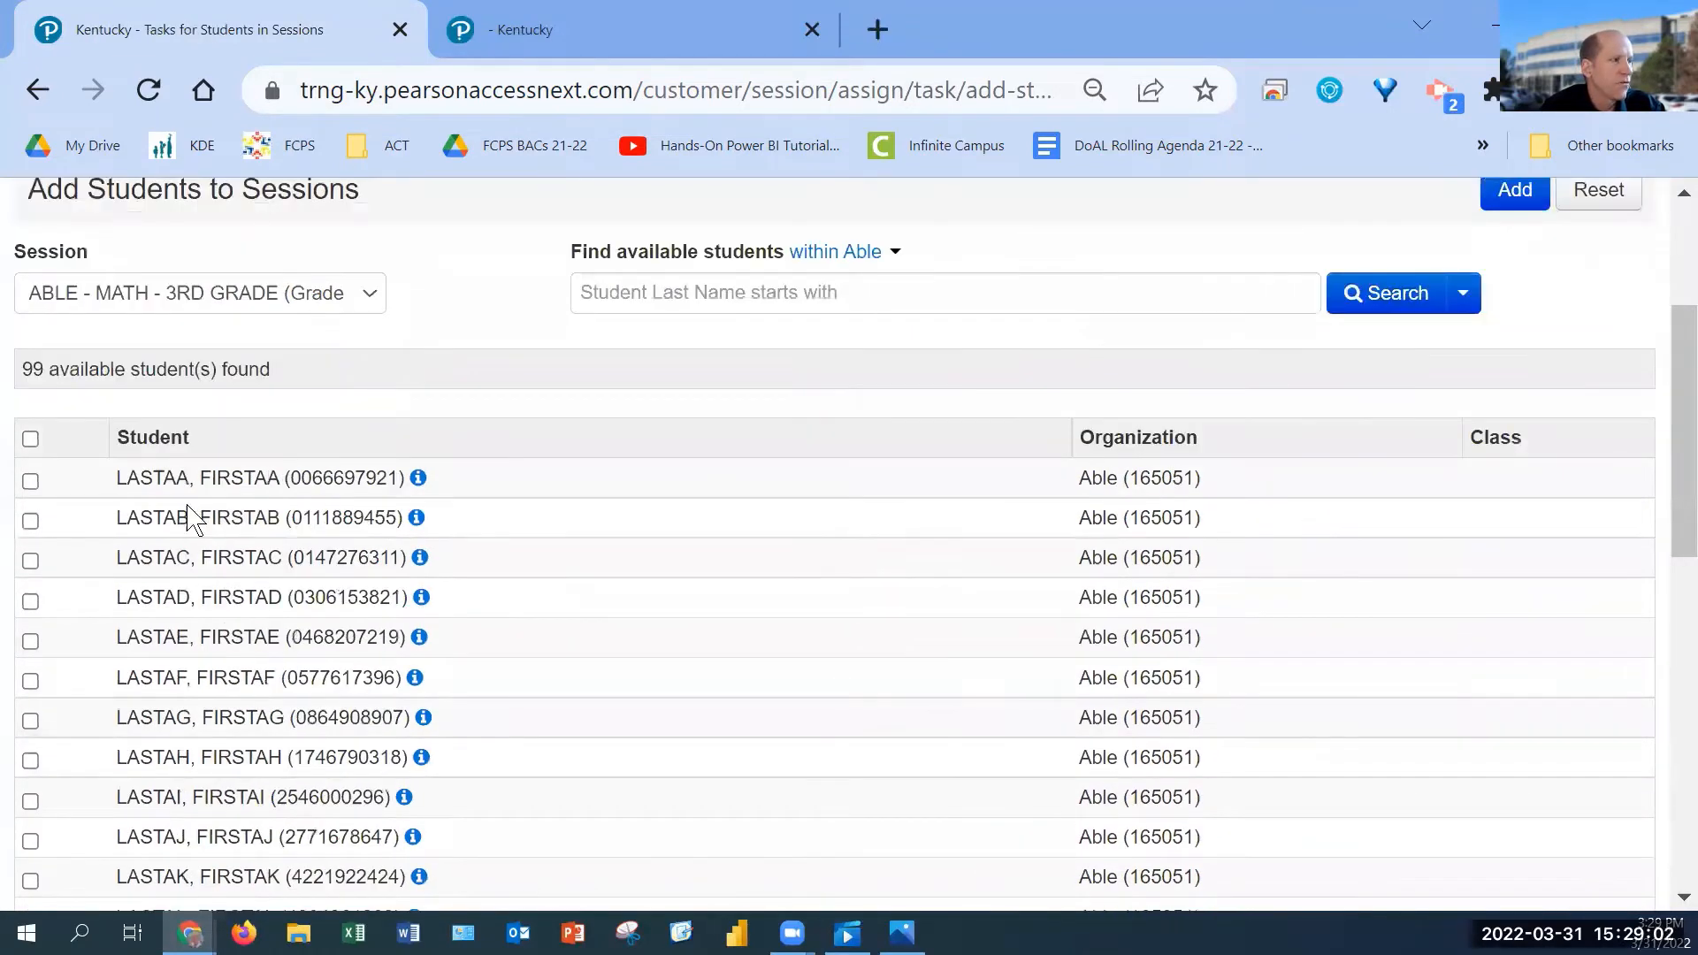
drag(126, 477, 284, 485)
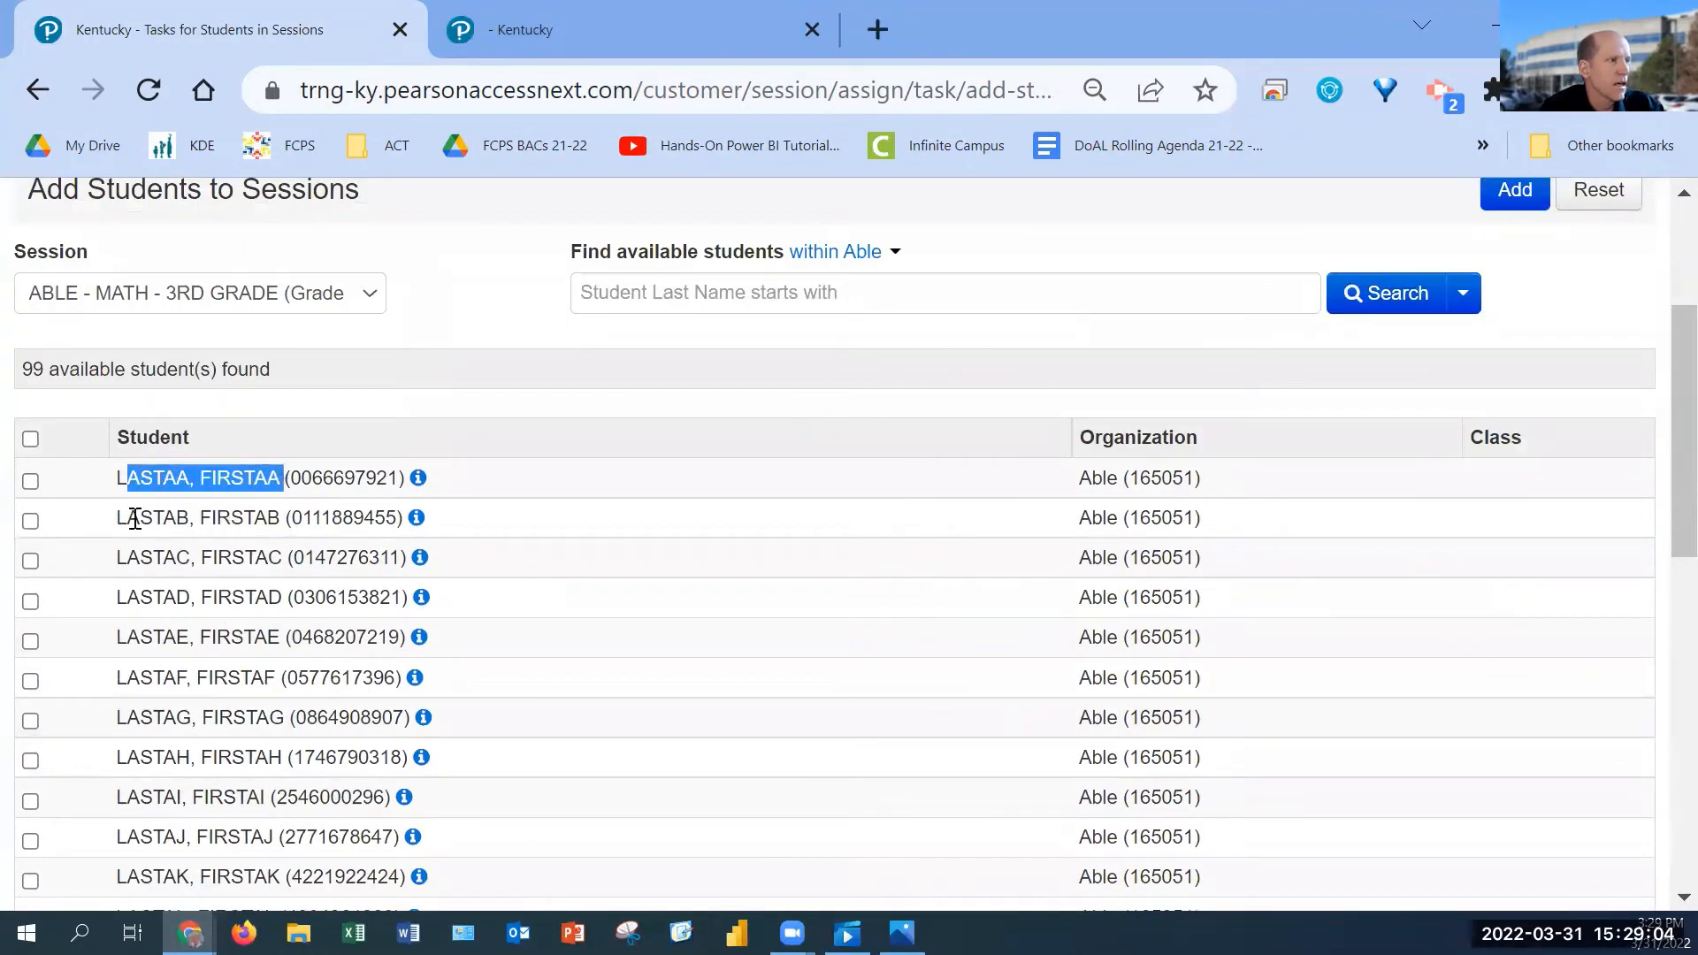
drag(129, 517, 245, 530)
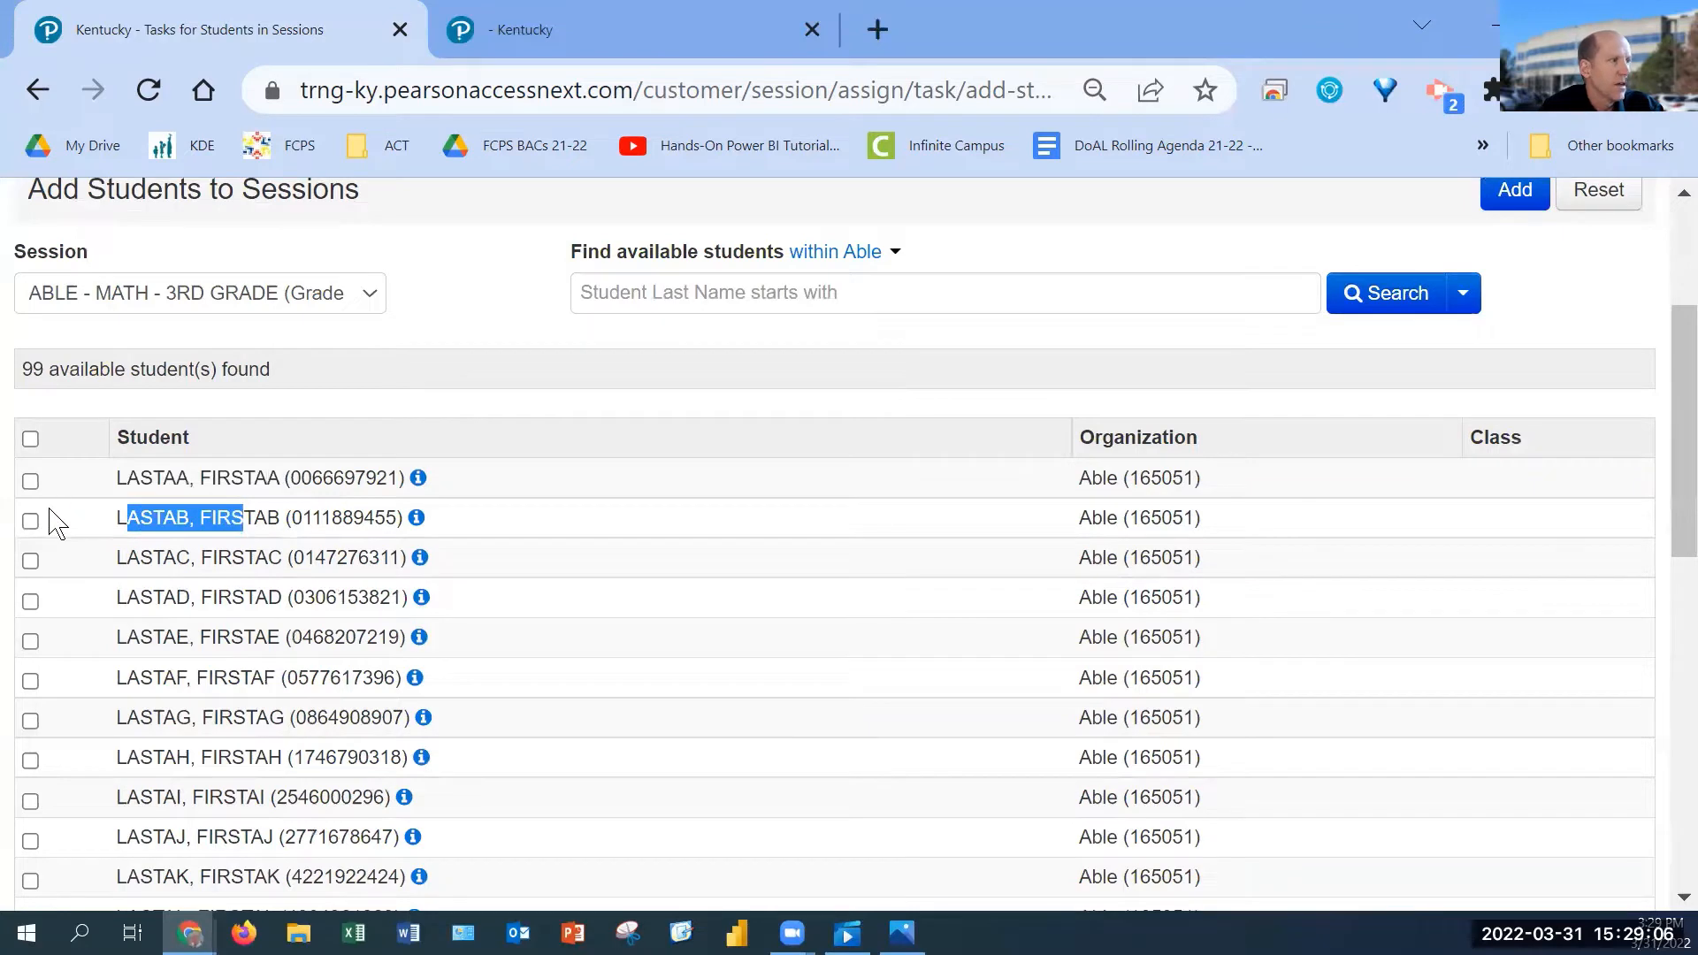
click(30, 480)
click(30, 520)
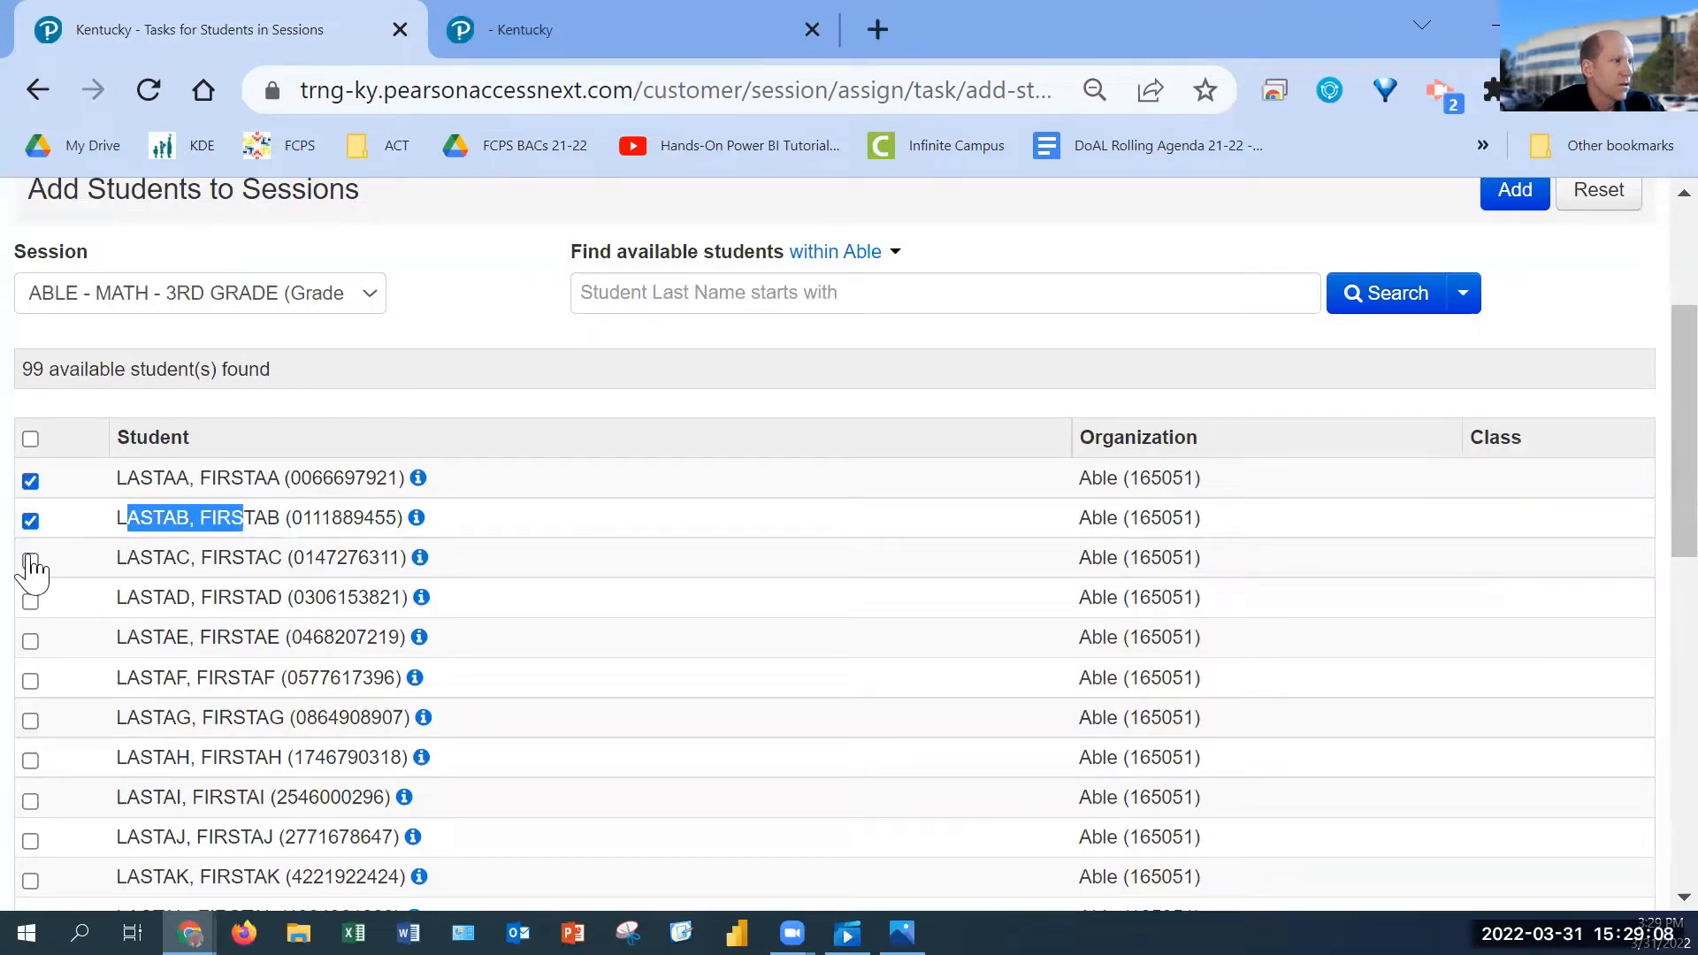
click(30, 559)
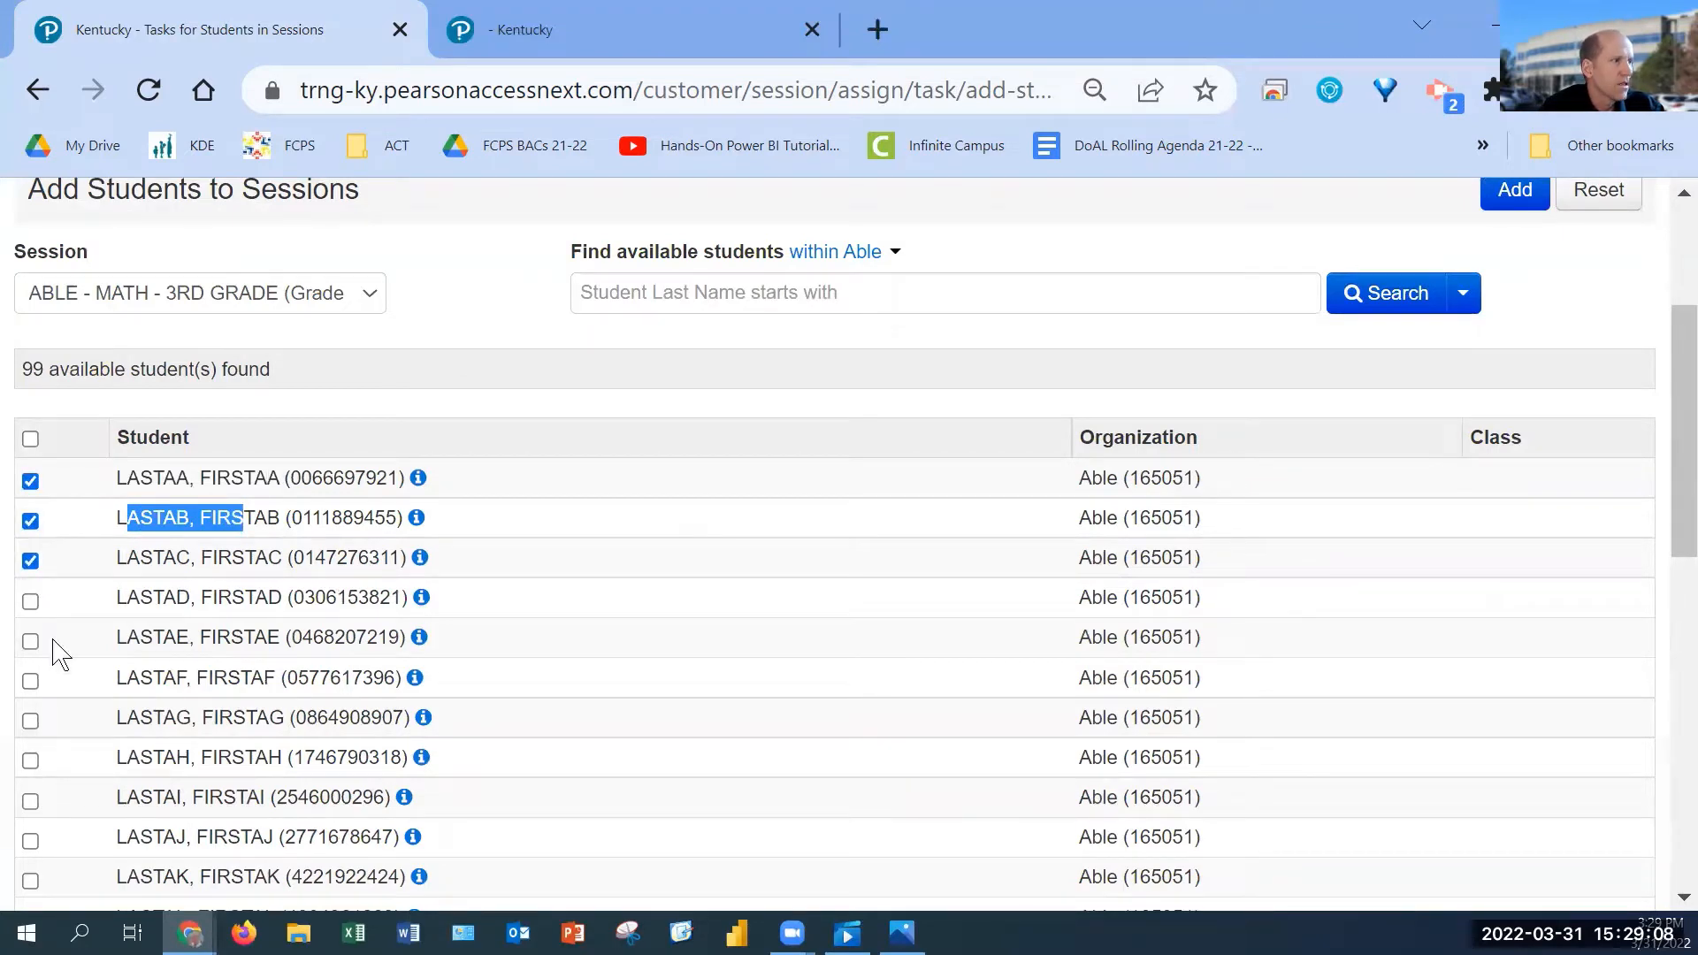
click(30, 719)
click(30, 760)
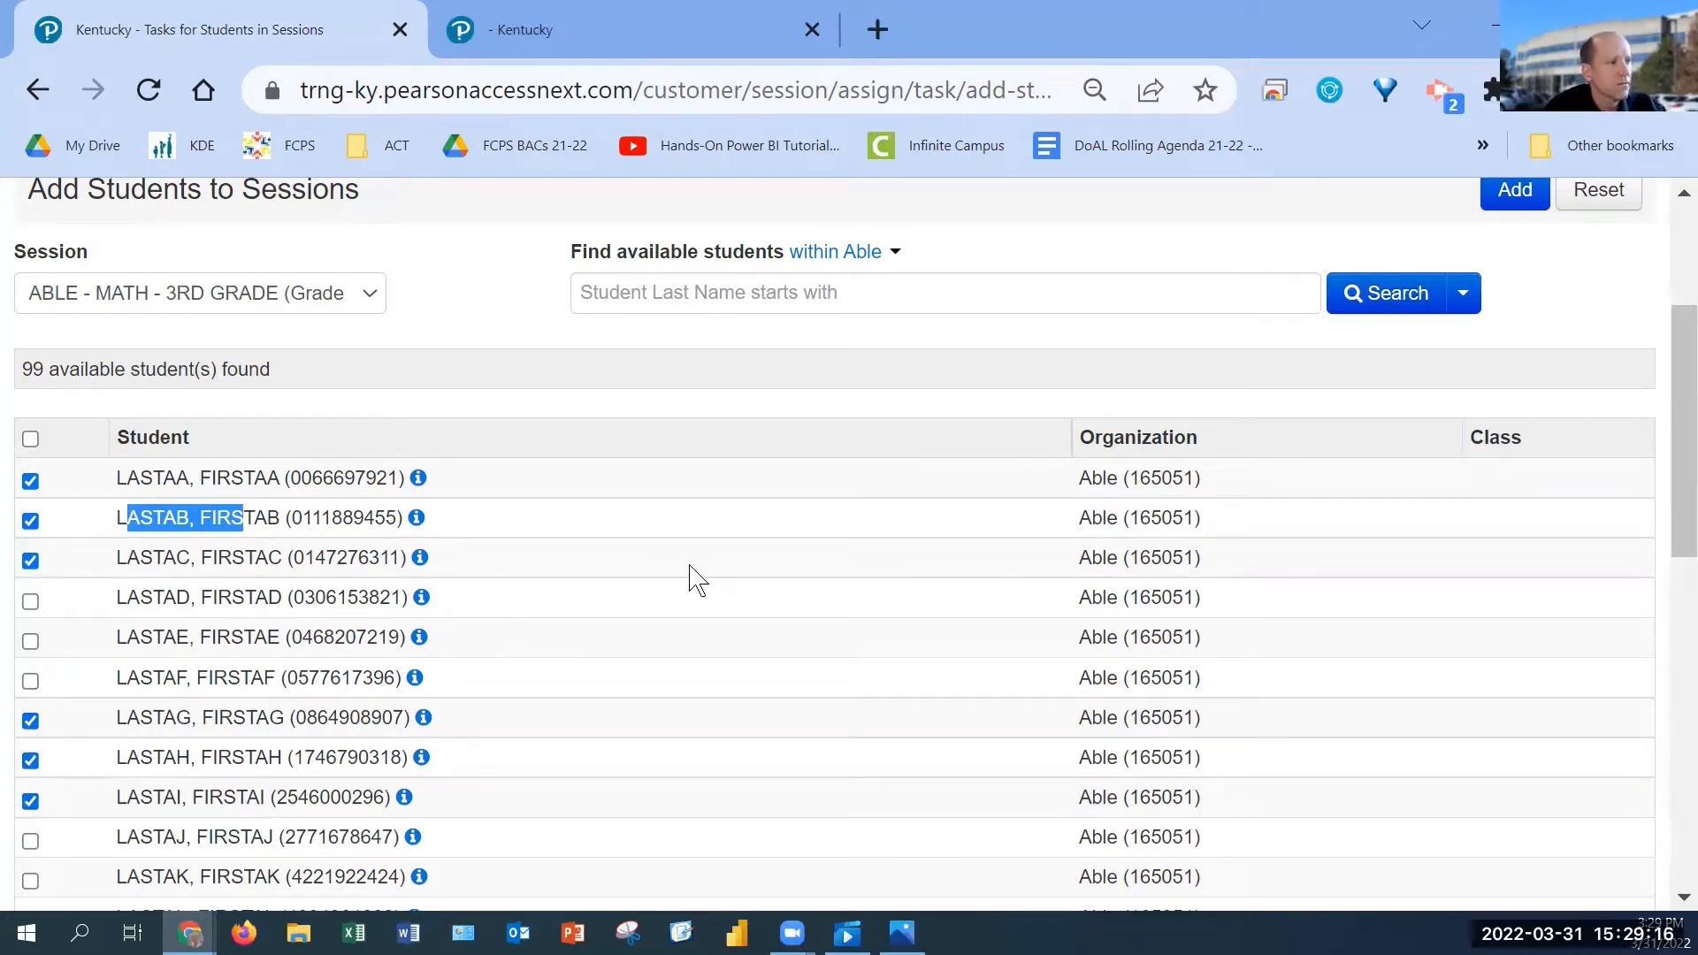
scroll(685, 576, down, 6)
scroll(682, 579, up, 2)
scroll(676, 566, up, 1)
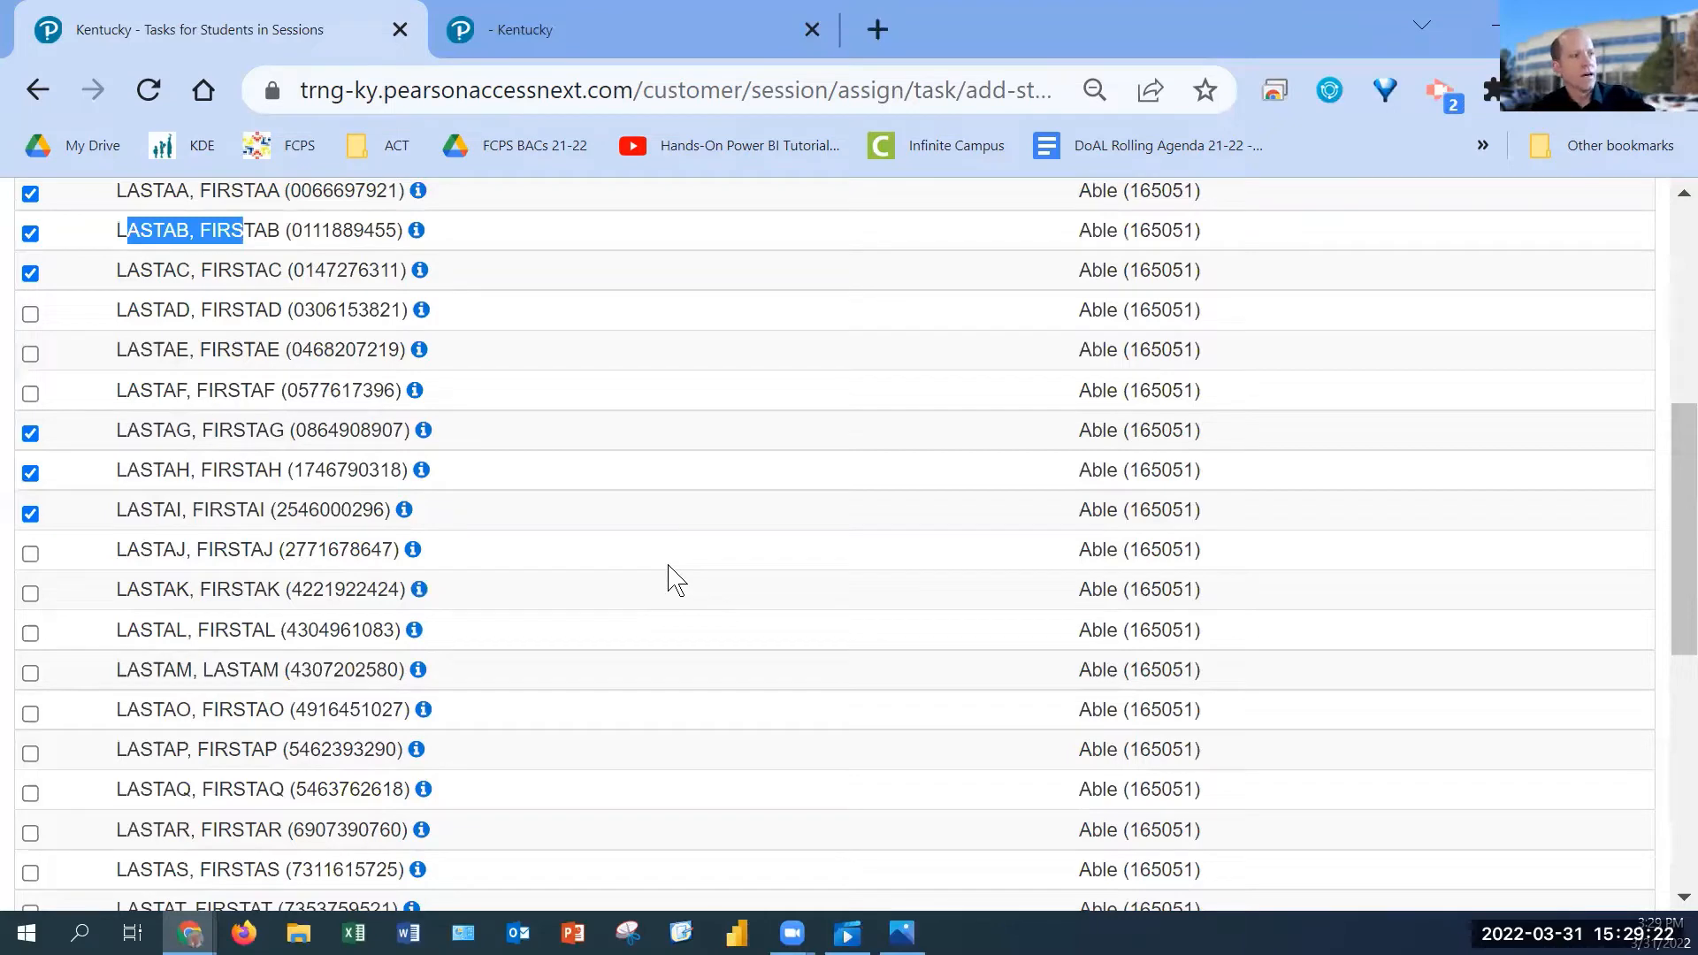
scroll(705, 455, up, 6)
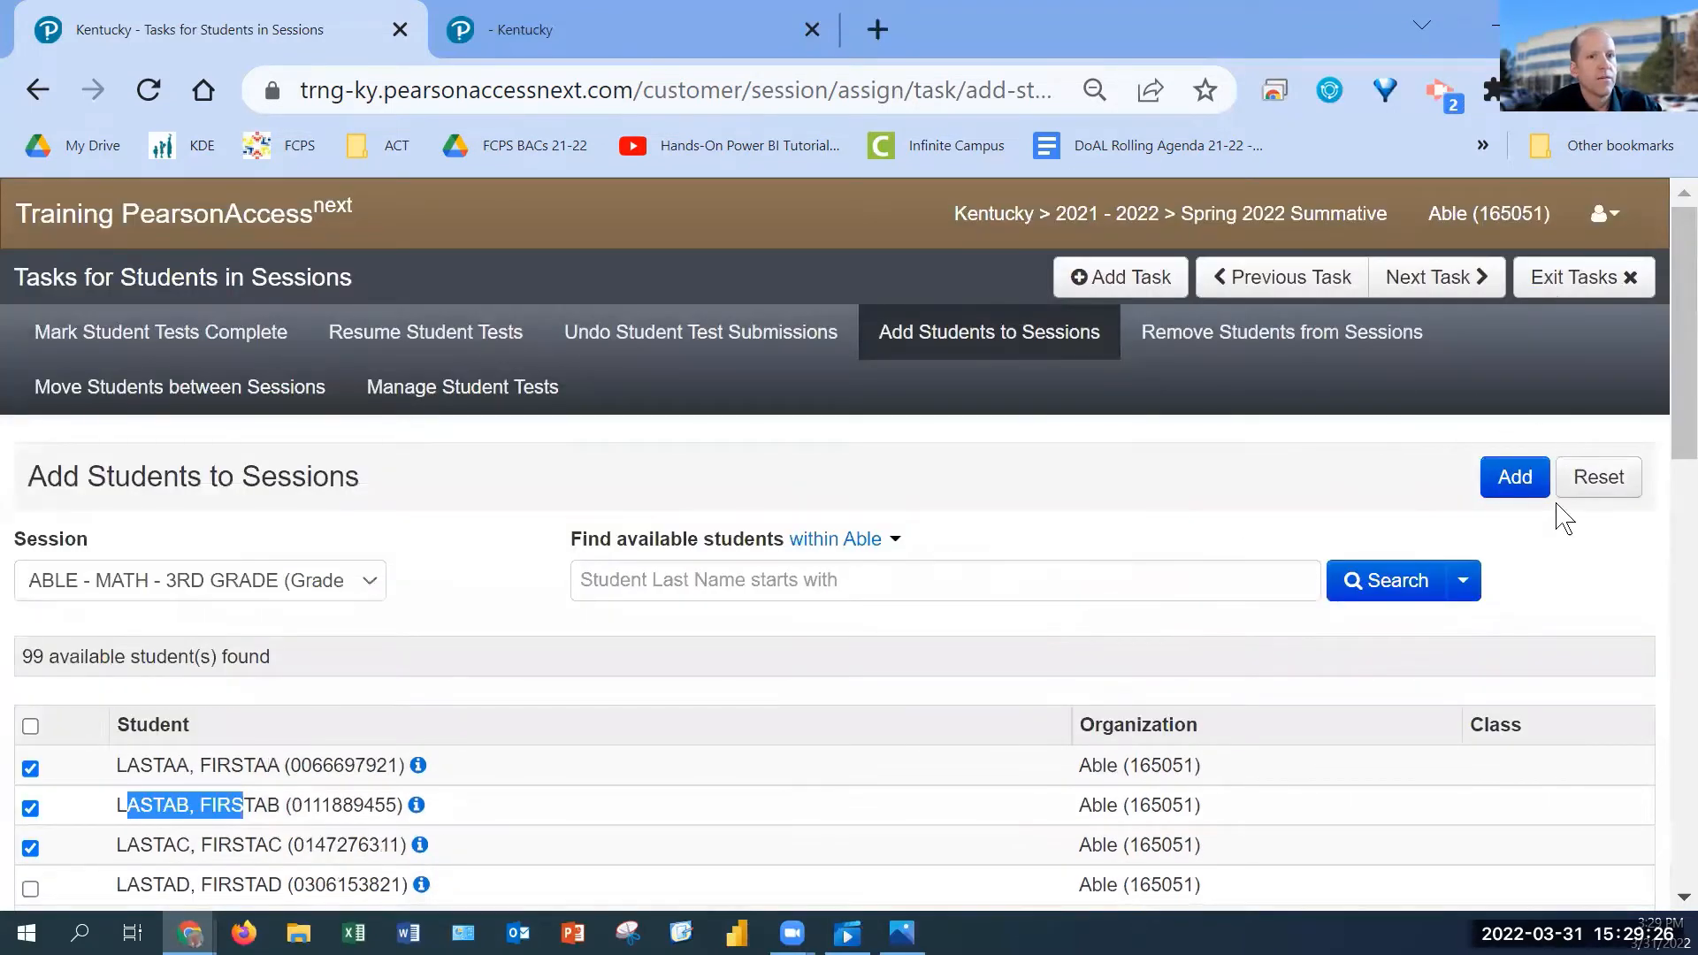
click(1511, 485)
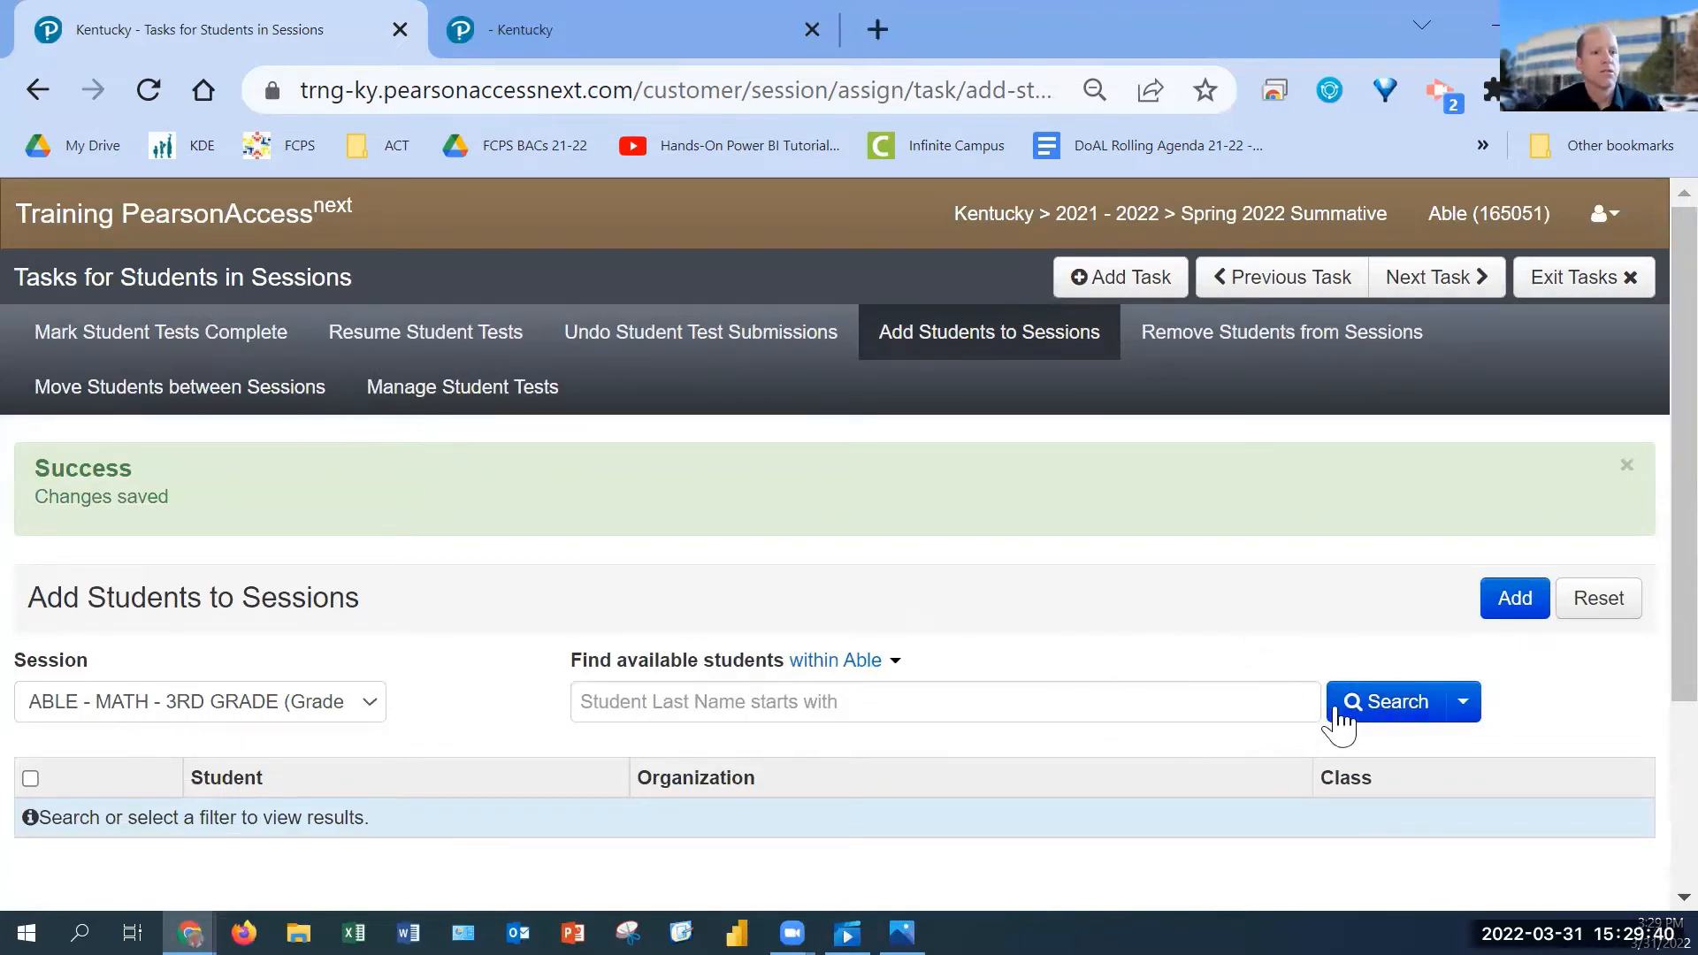
Step: Show all available students for the session again and check the remaining names and the count
click(1464, 703)
click(1388, 754)
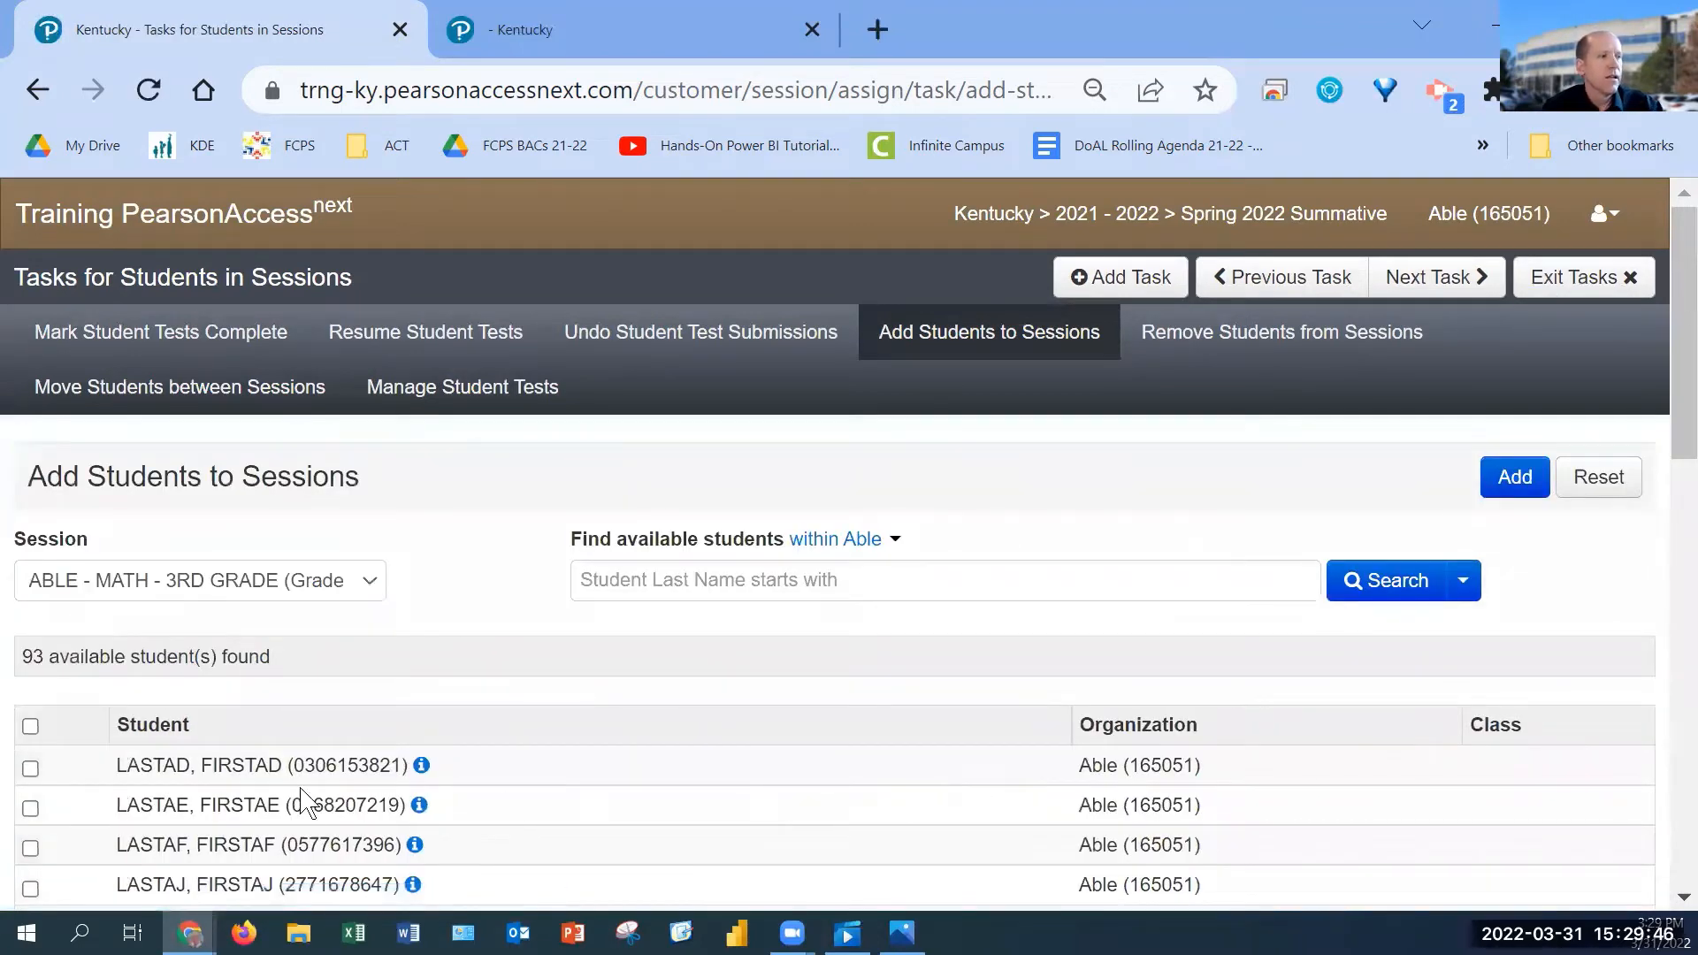
scroll(300, 801, down, 3)
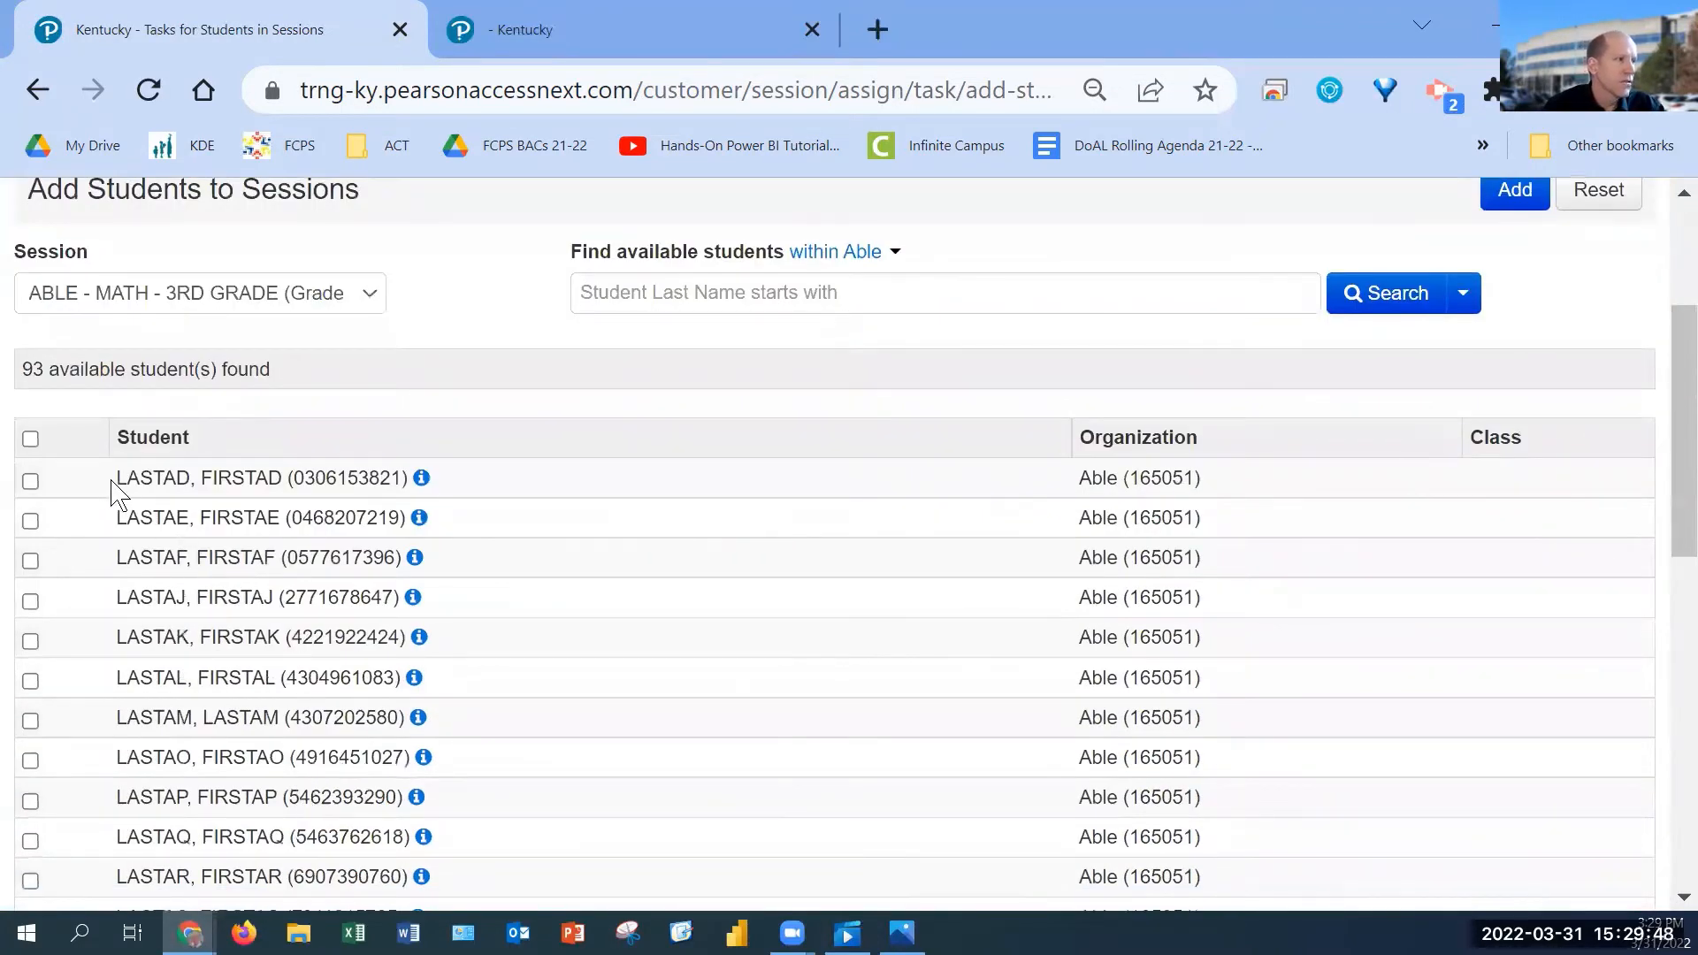
drag(114, 478, 310, 478)
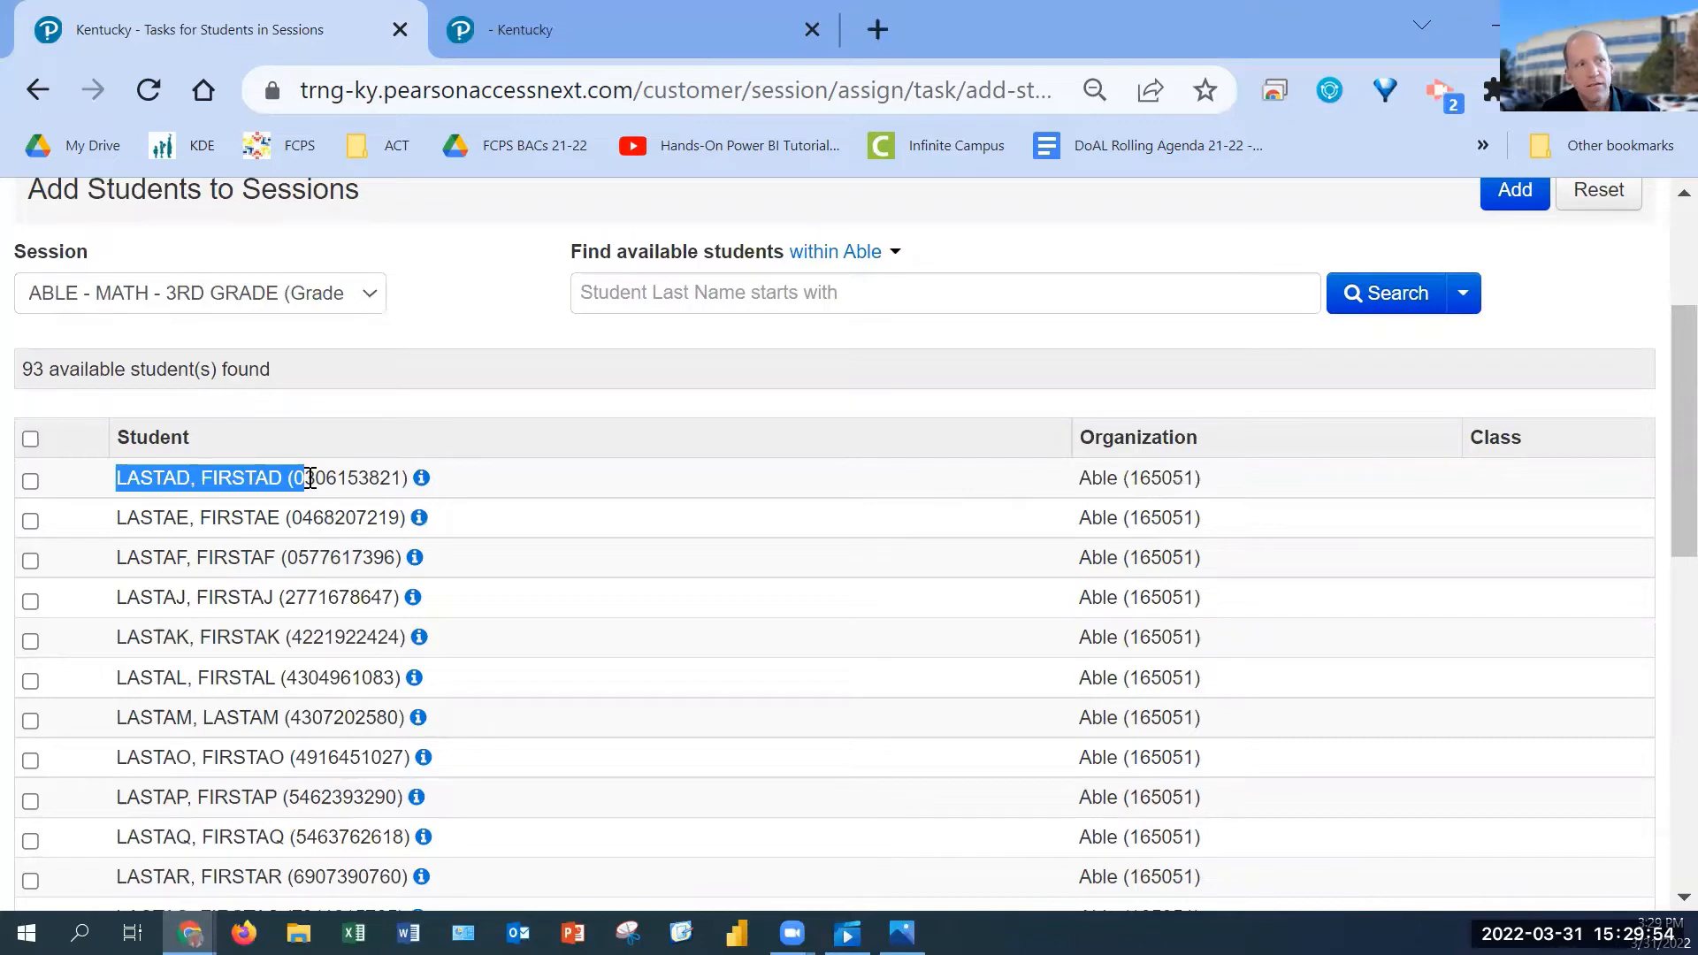
scroll(302, 488, up, 3)
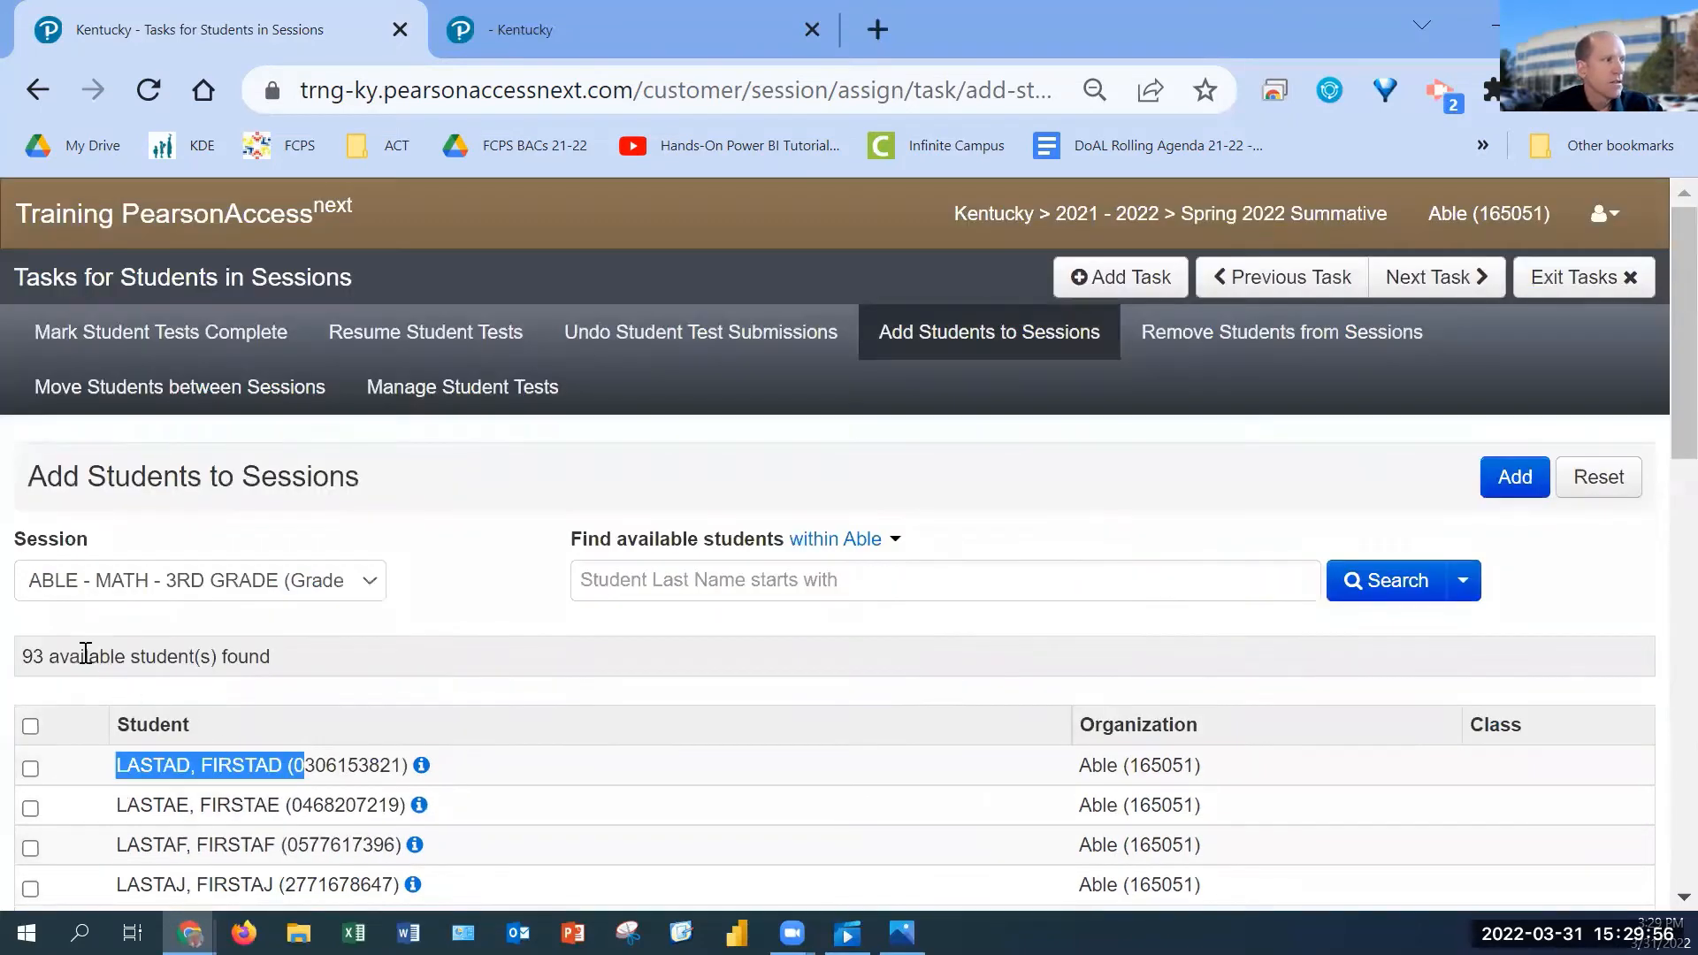
drag(55, 654, 241, 655)
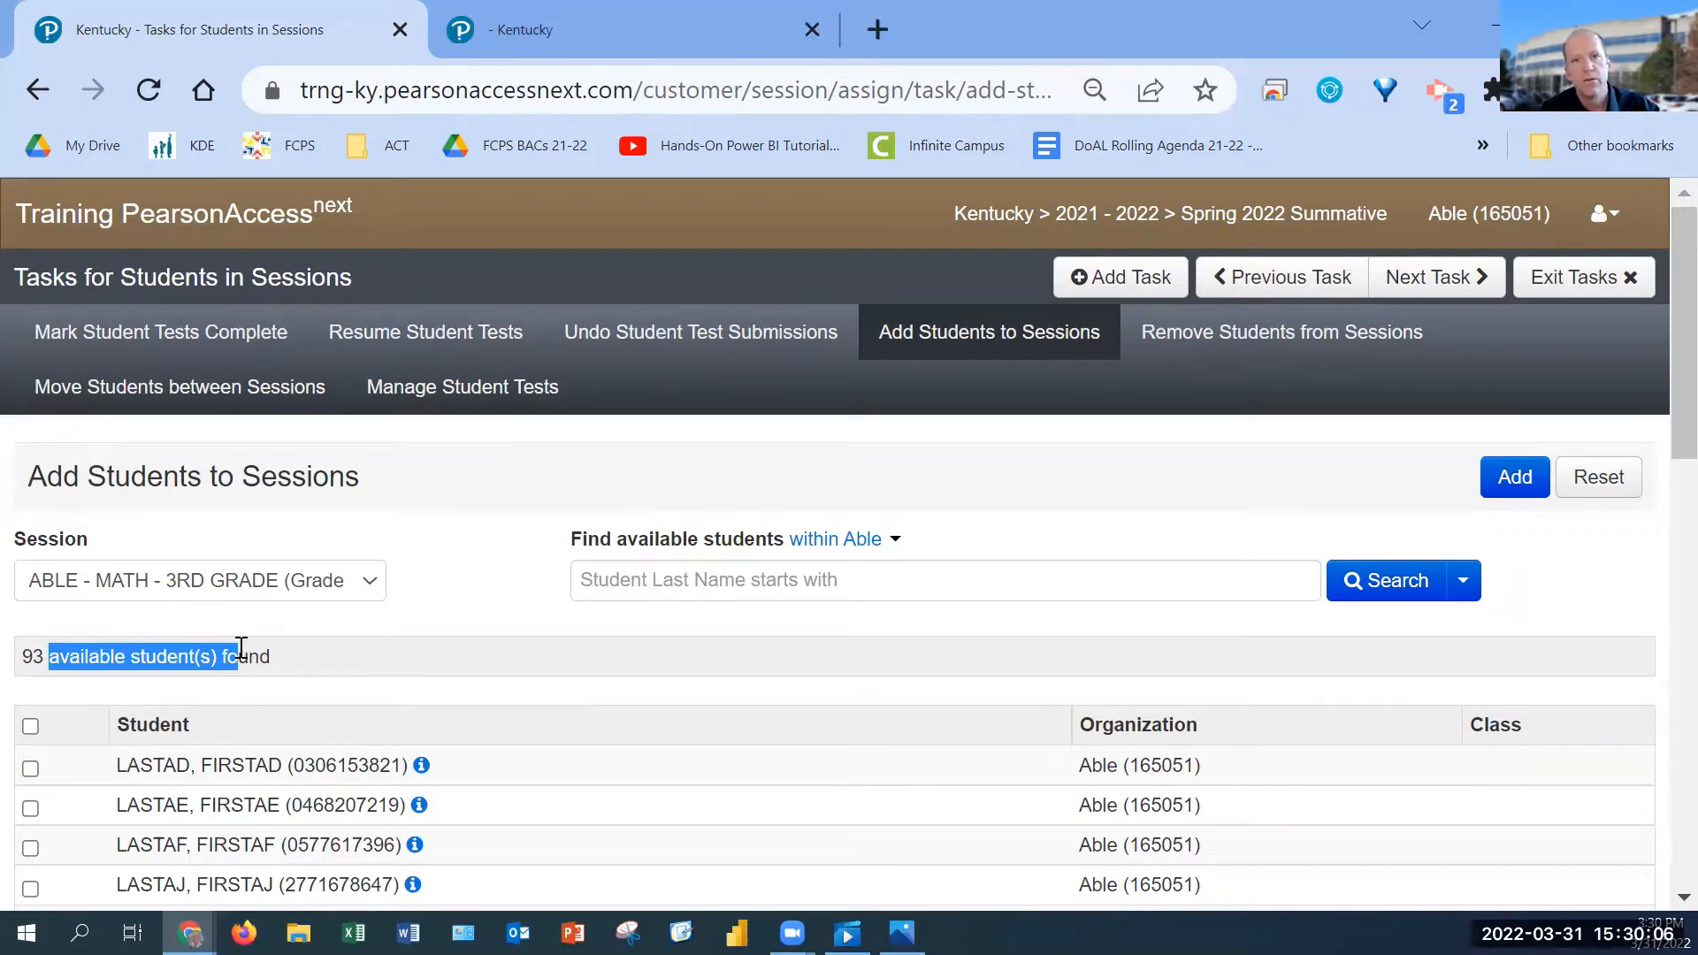
click(18, 661)
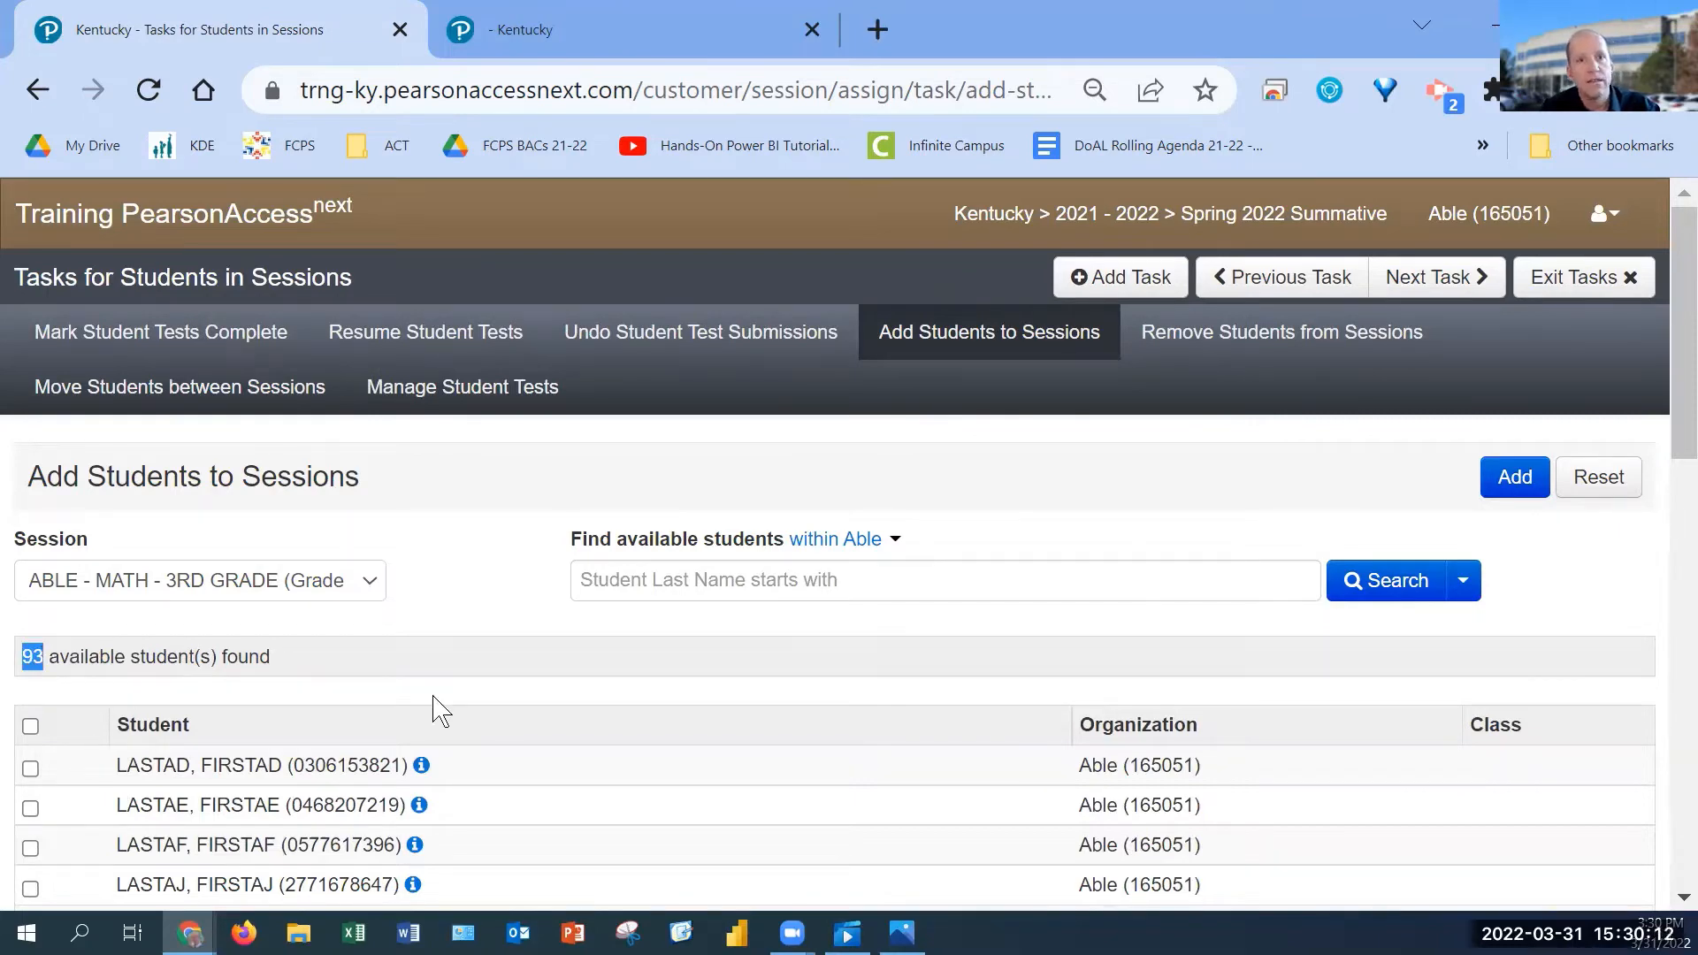
Step: Select the first three available students in the list and add them to the ABLE - MATH - 3RD GRADE session
click(31, 769)
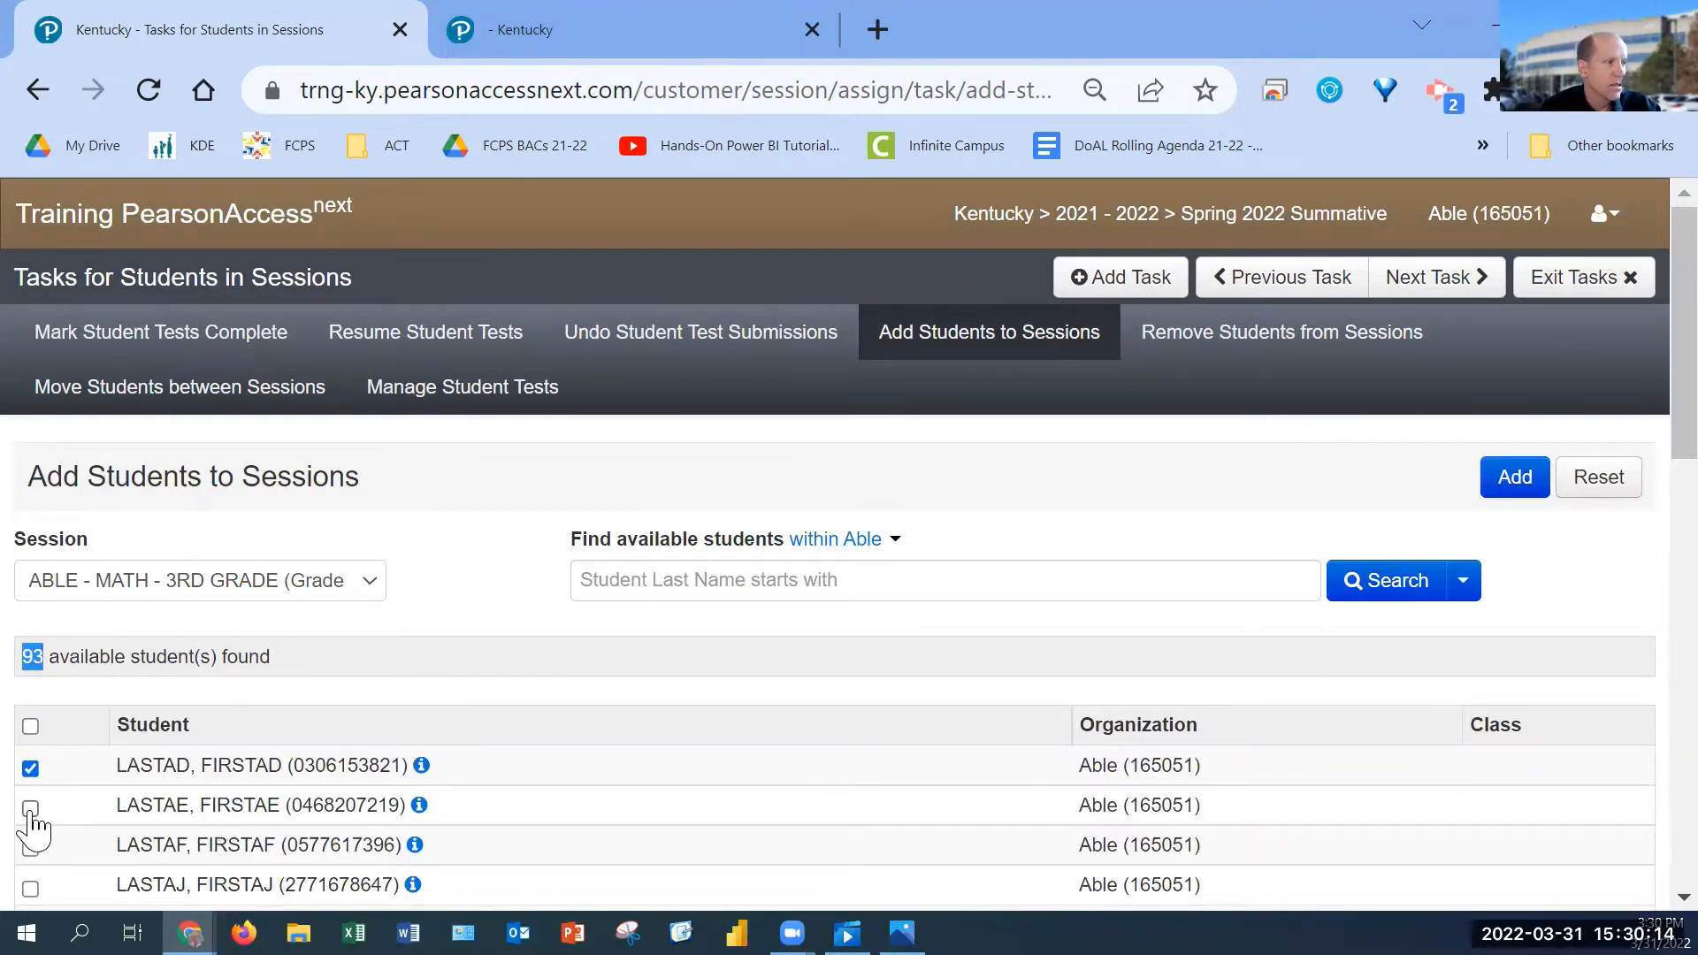
click(30, 807)
click(30, 847)
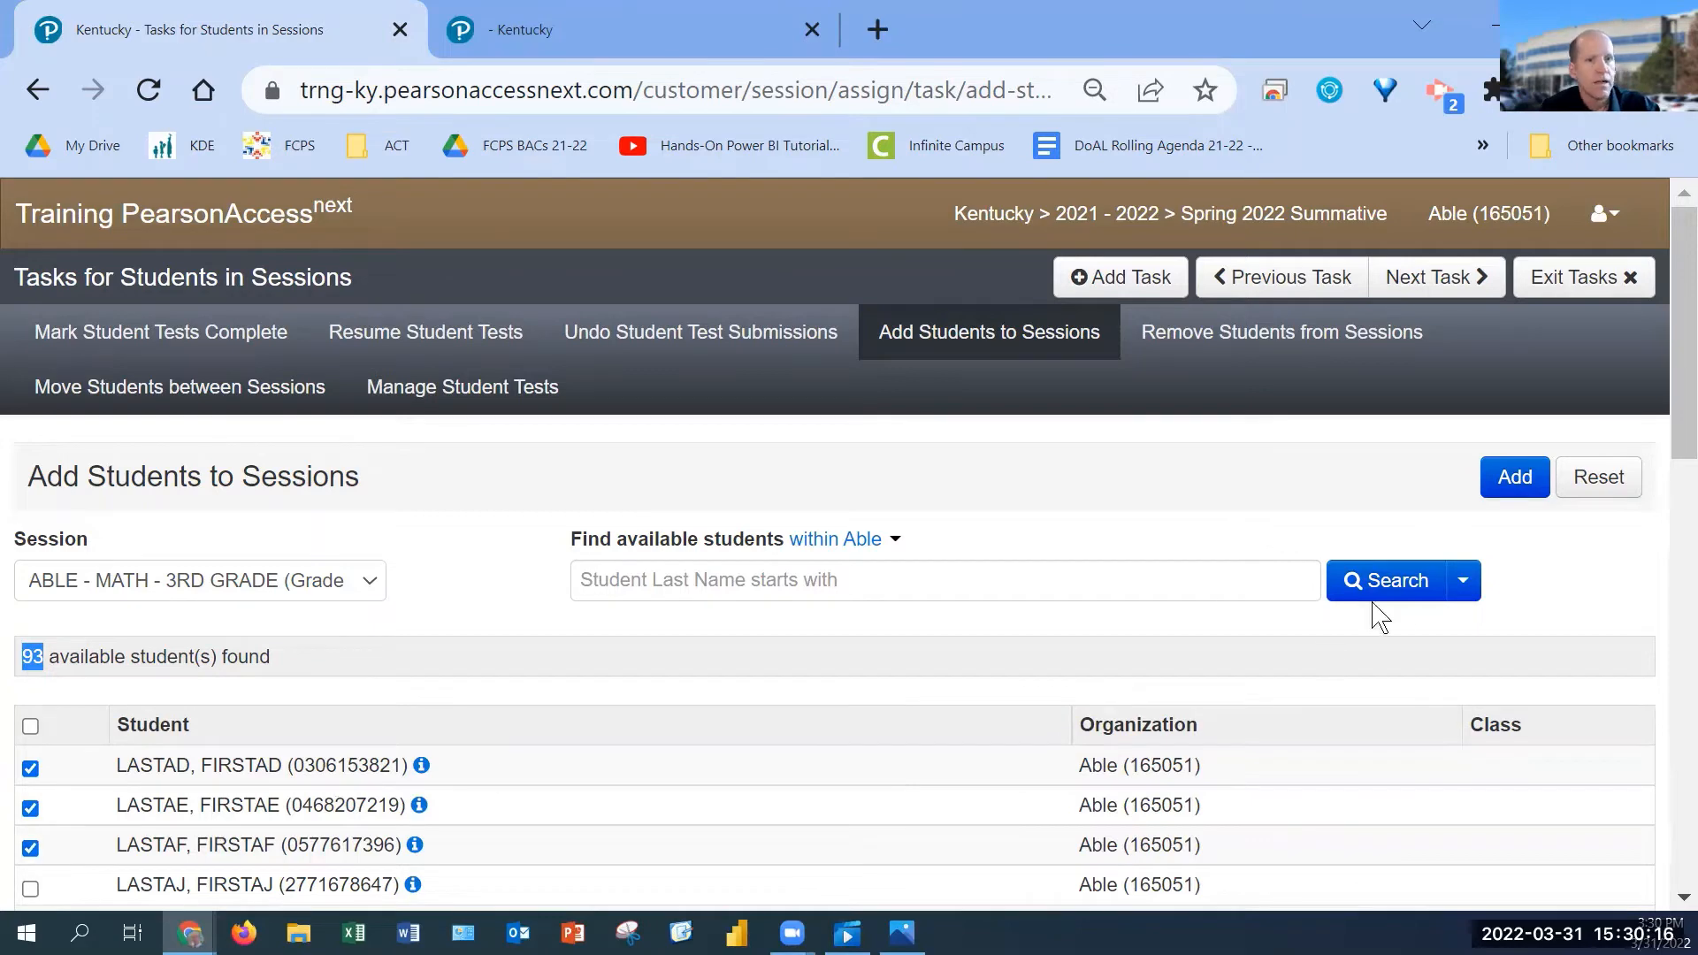
click(1514, 477)
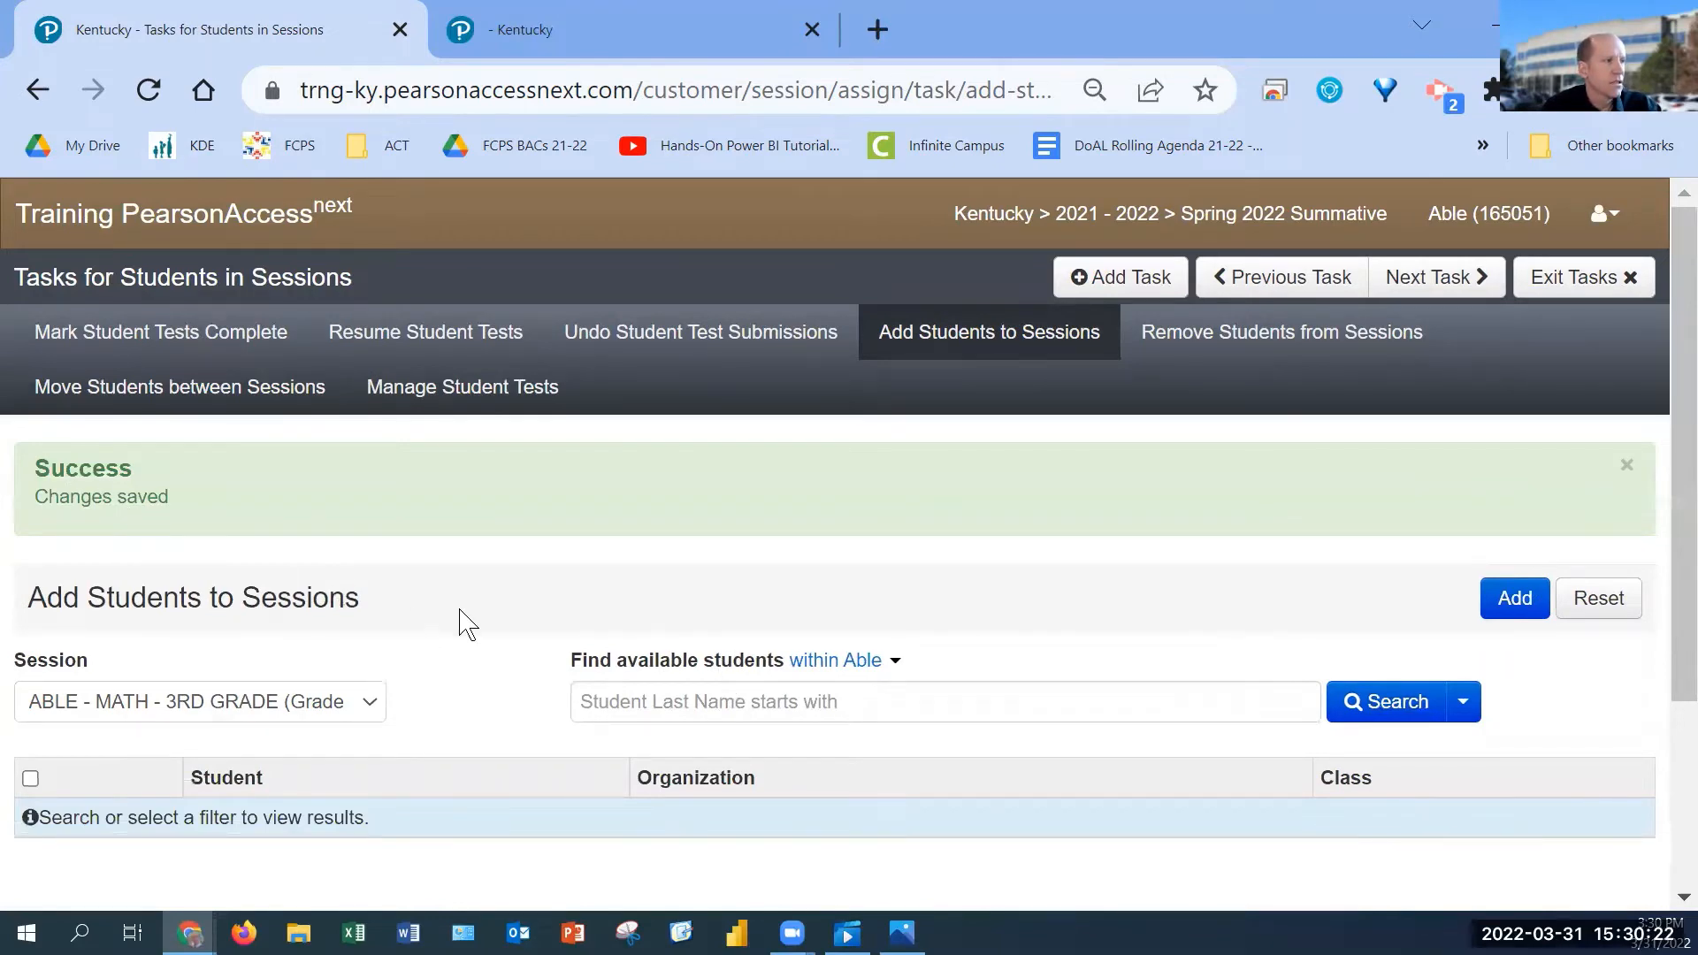
Step: Show all results for available students again and check the remaining student count and names
scroll(530, 619, down, 3)
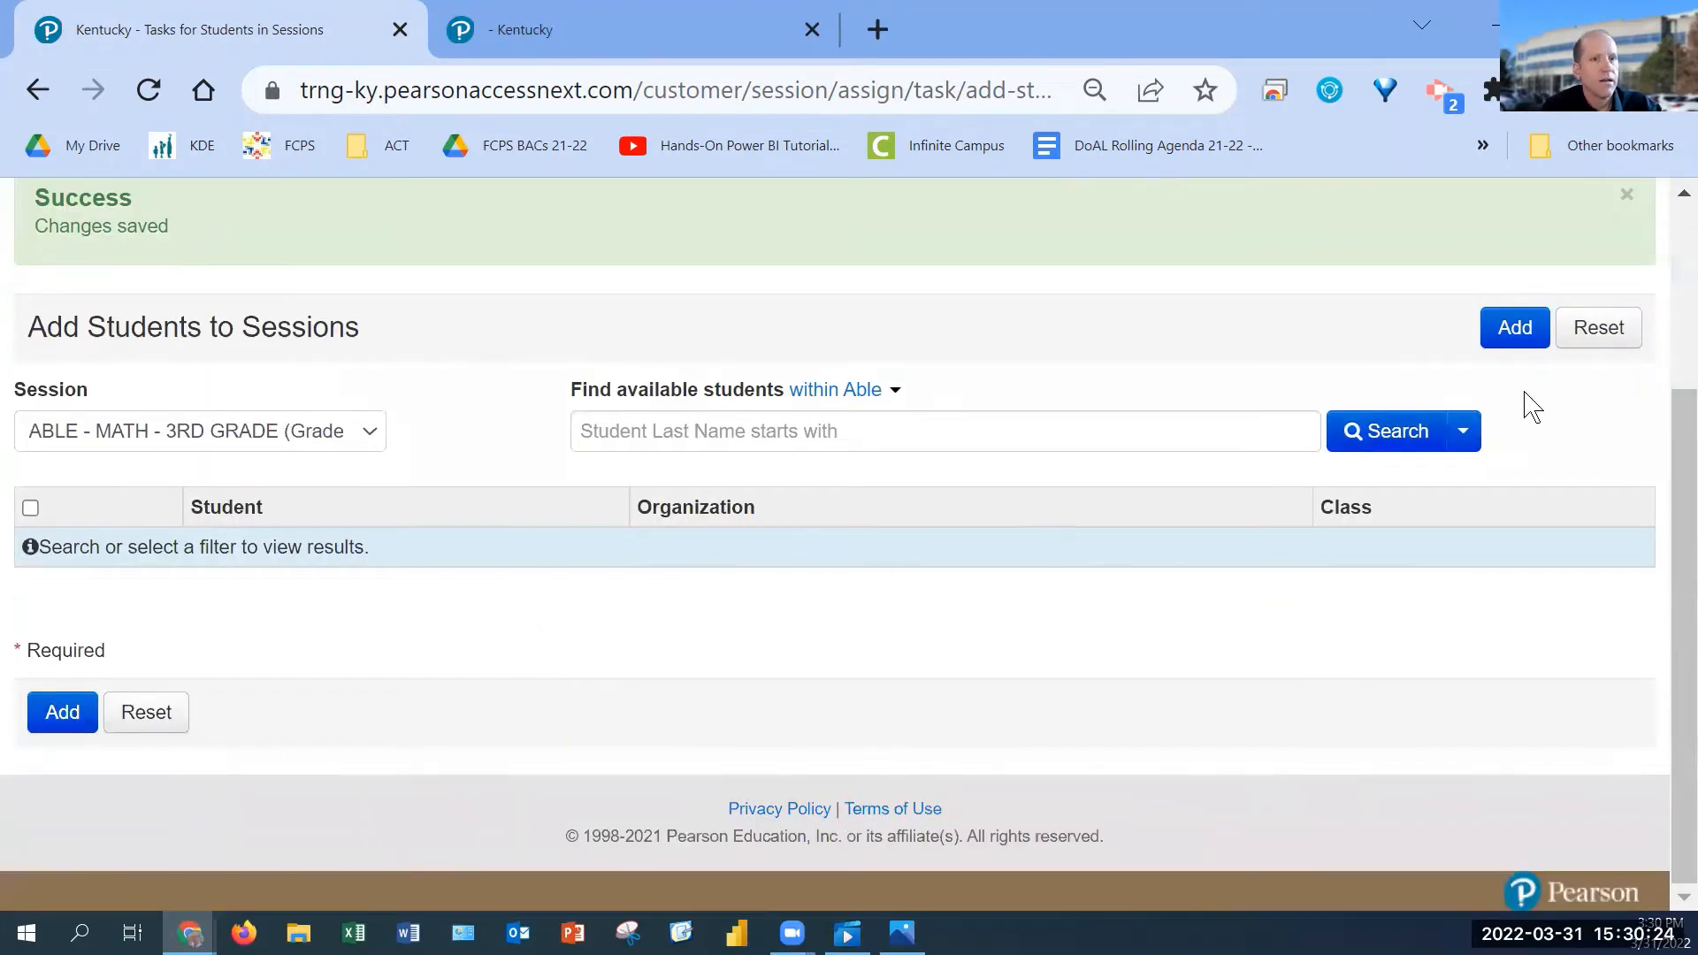
click(1464, 431)
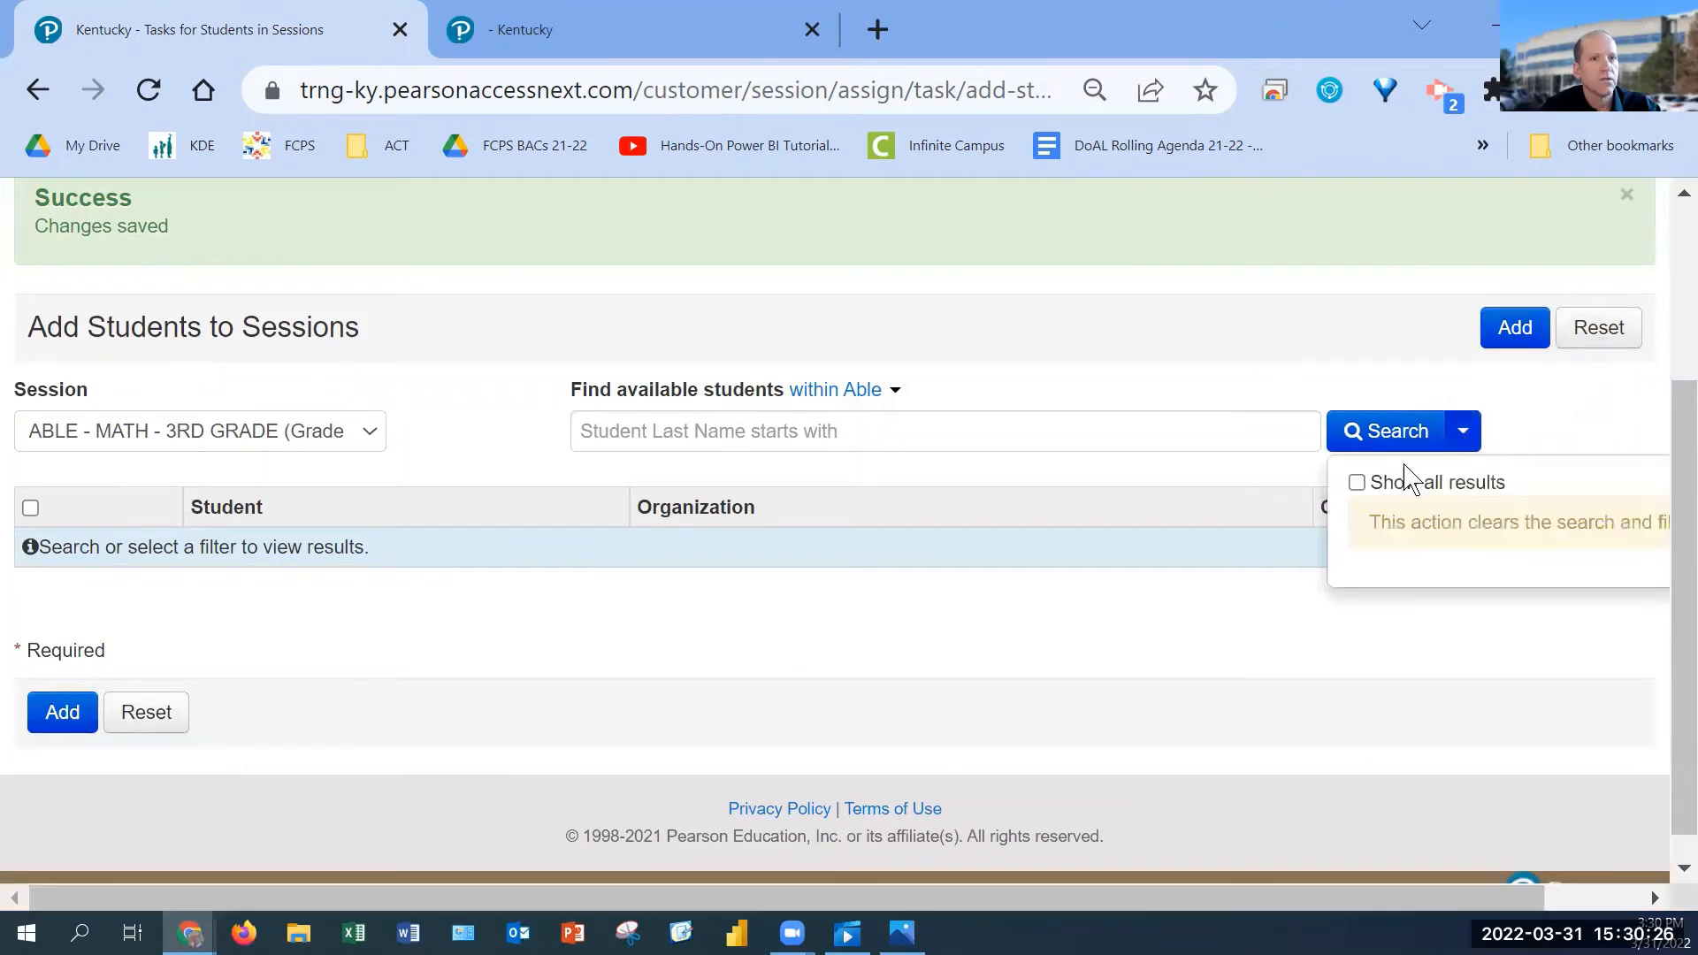
click(1367, 486)
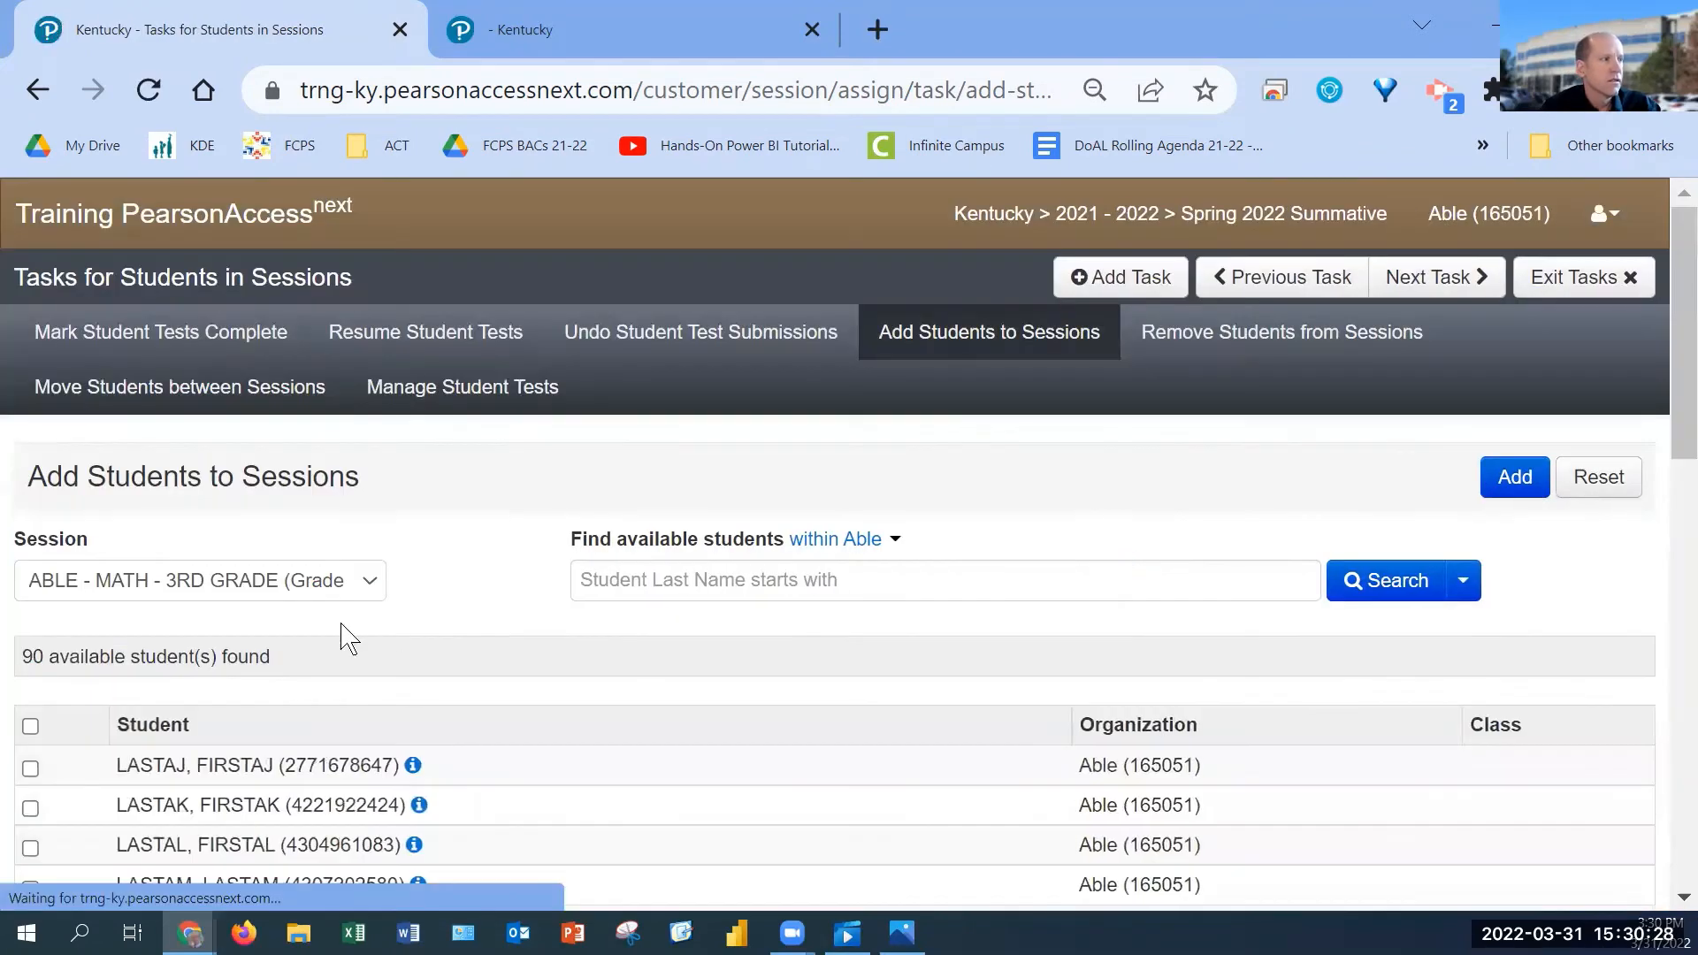
drag(73, 652, 299, 690)
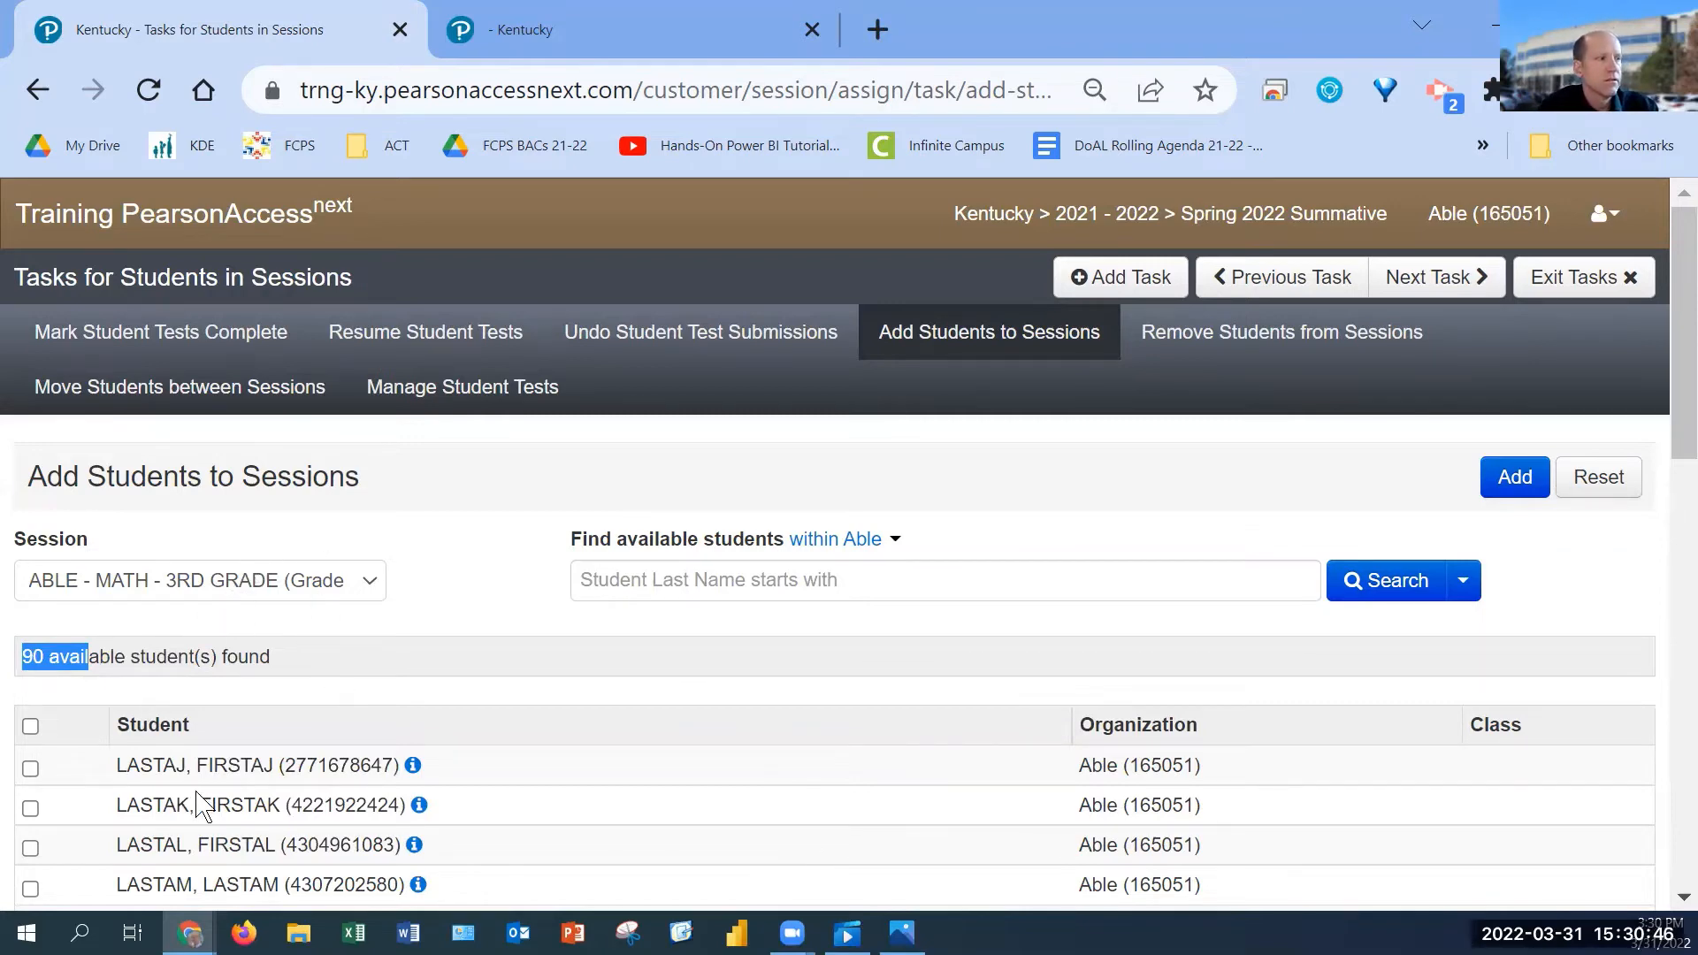
scroll(203, 795, down, 15)
scroll(212, 785, up, 13)
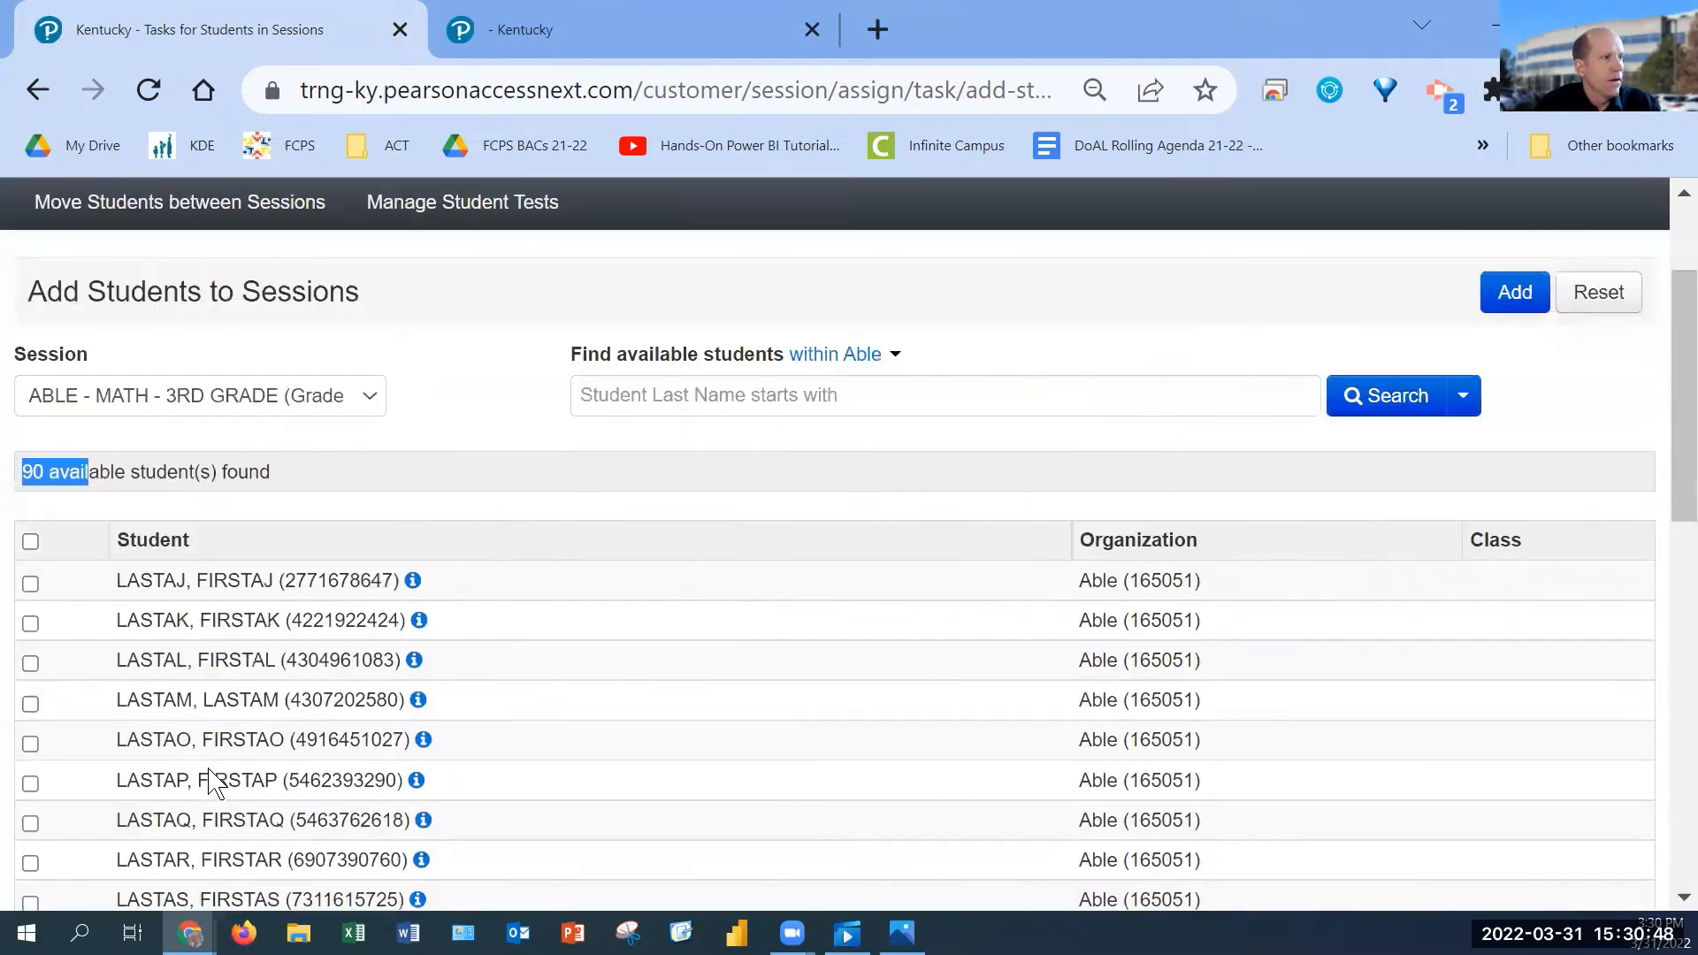
scroll(213, 784, up, 3)
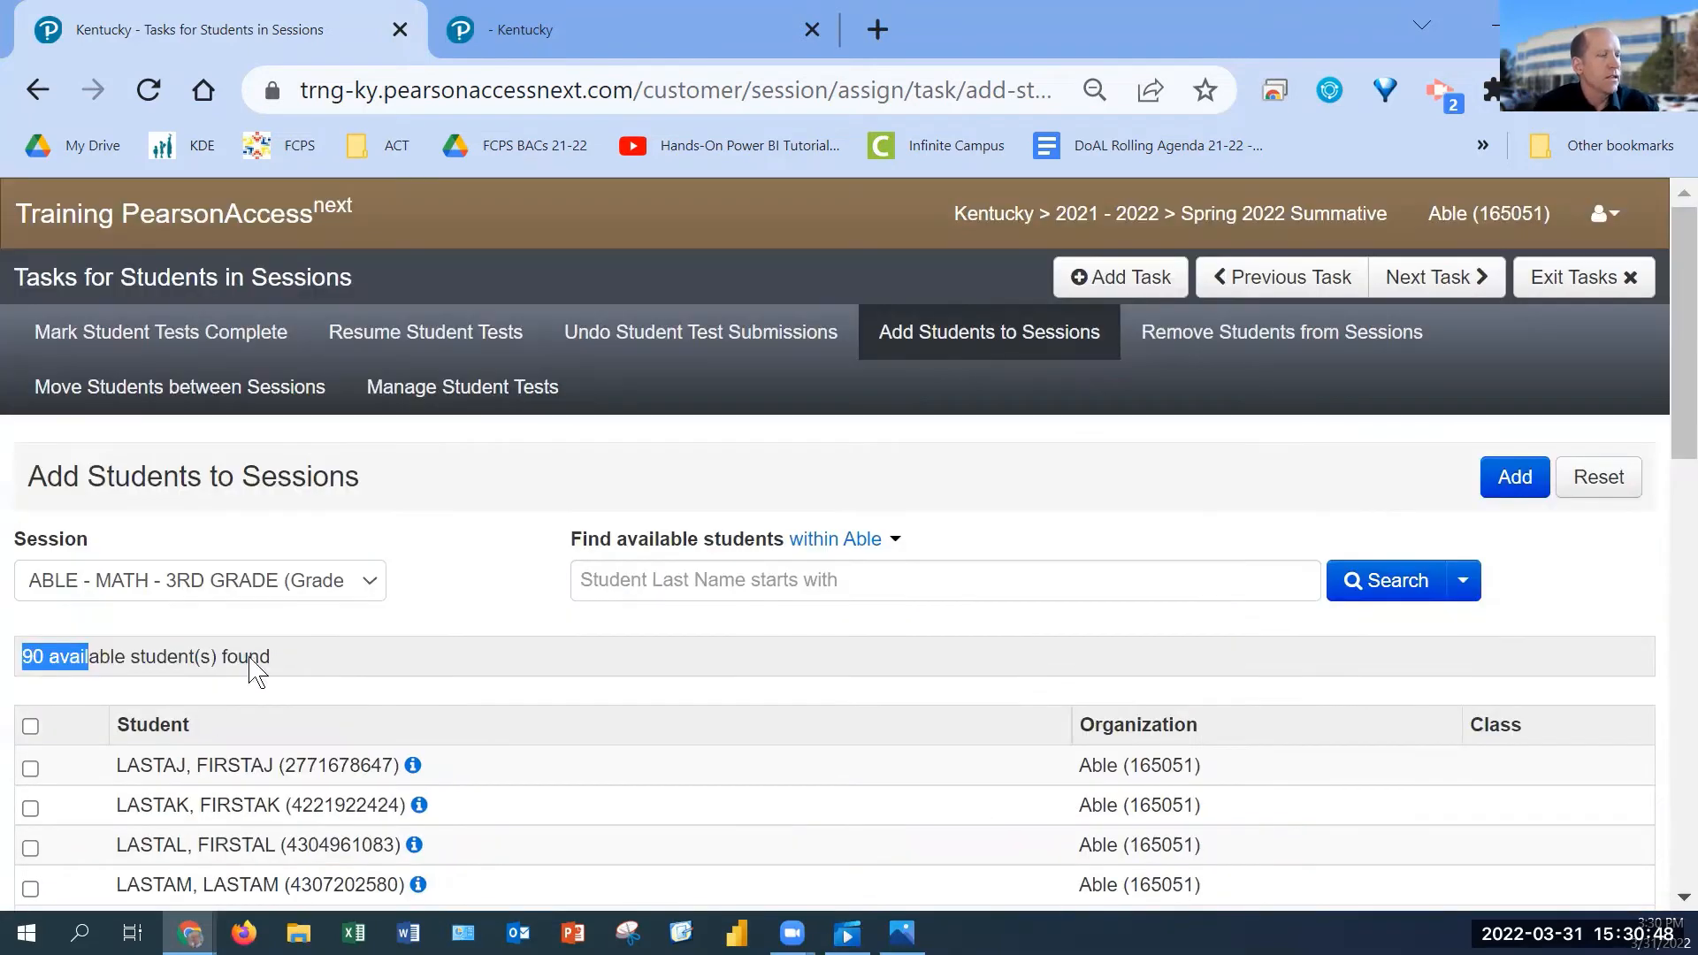
Step: Return to the home page, open the Students setup page, and show all students registered to Spring 2022 Summative
click(150, 232)
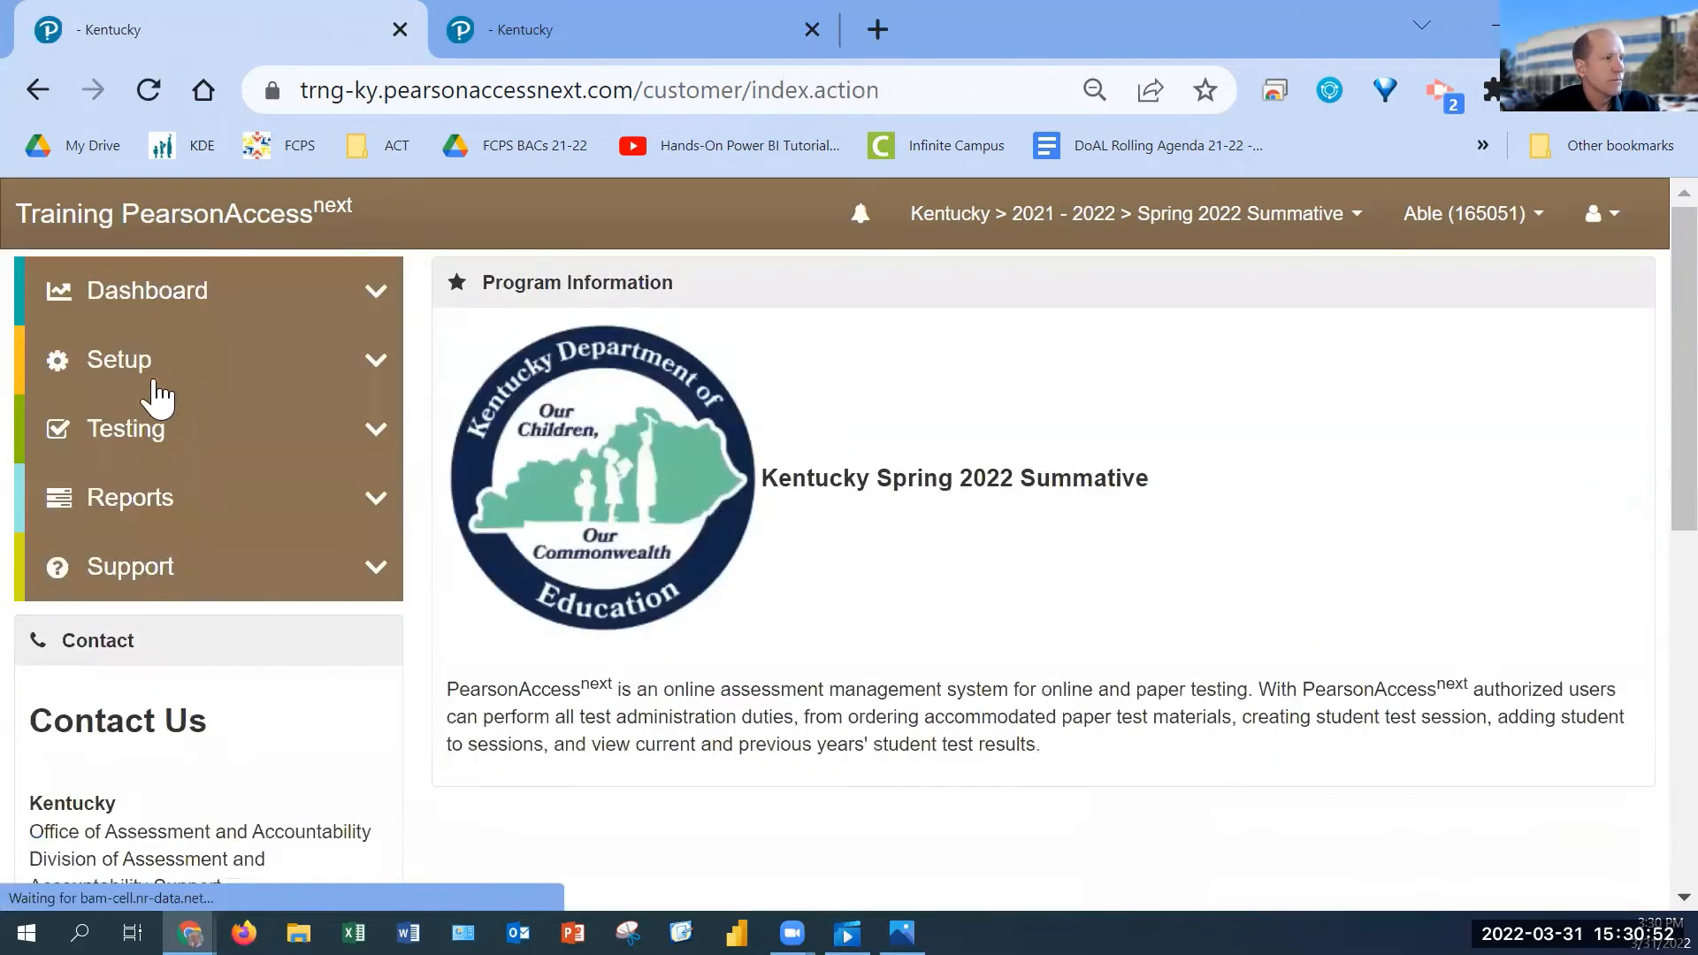
click(152, 442)
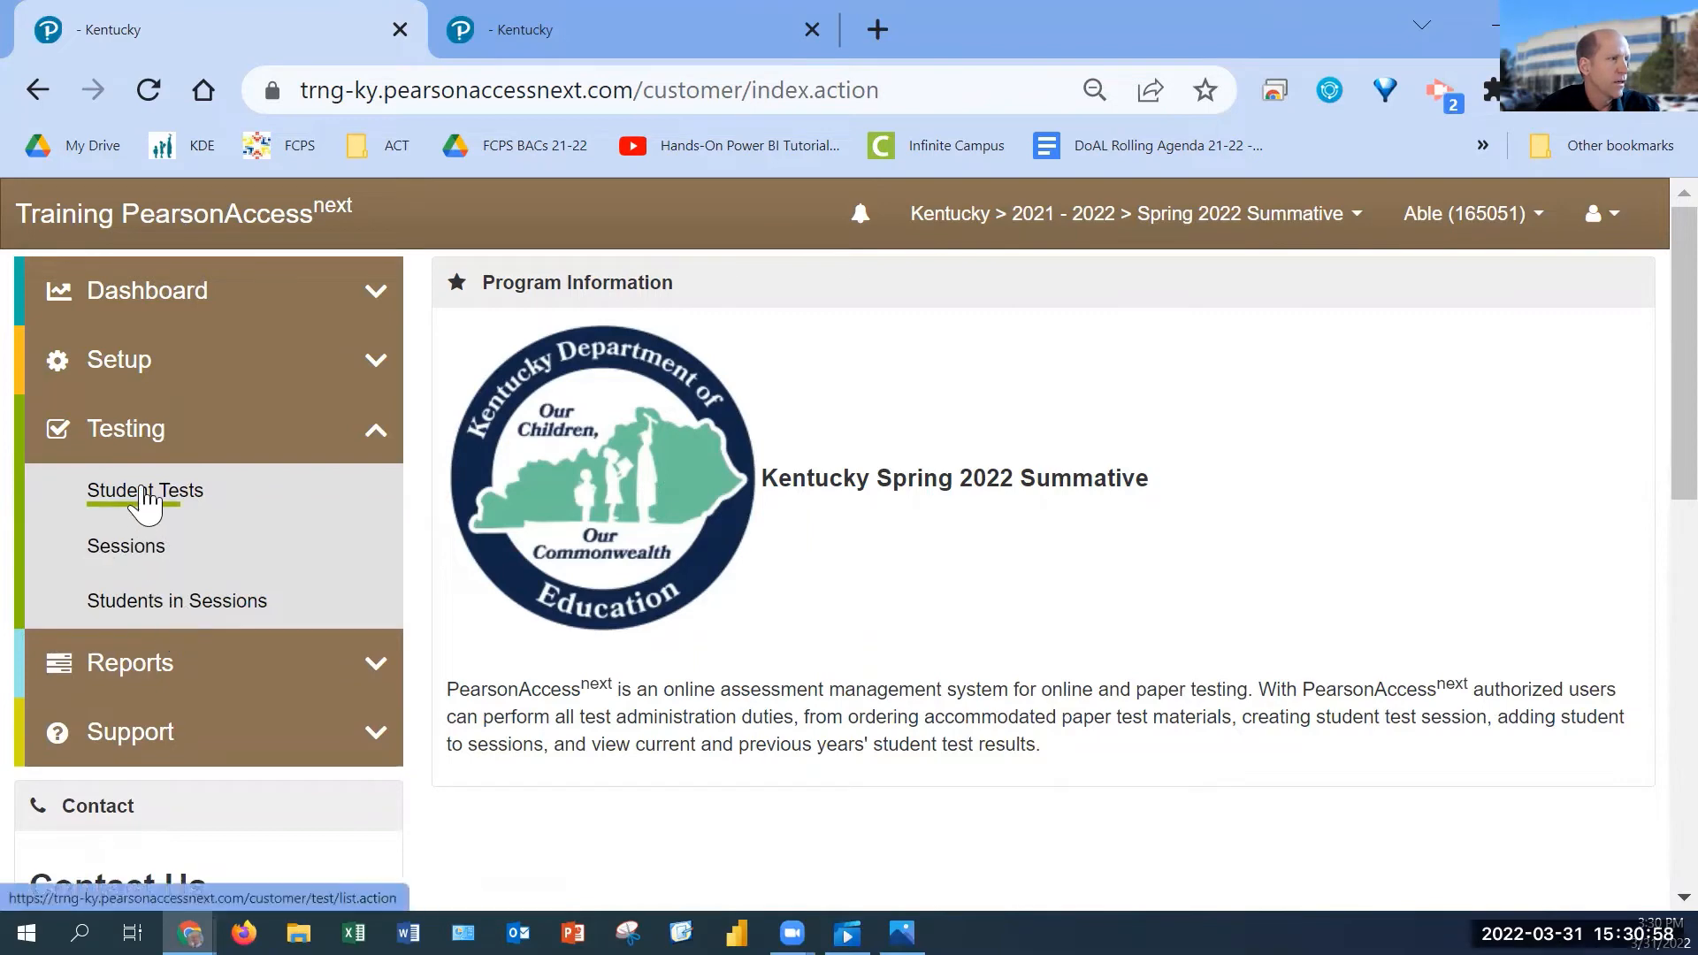
click(136, 365)
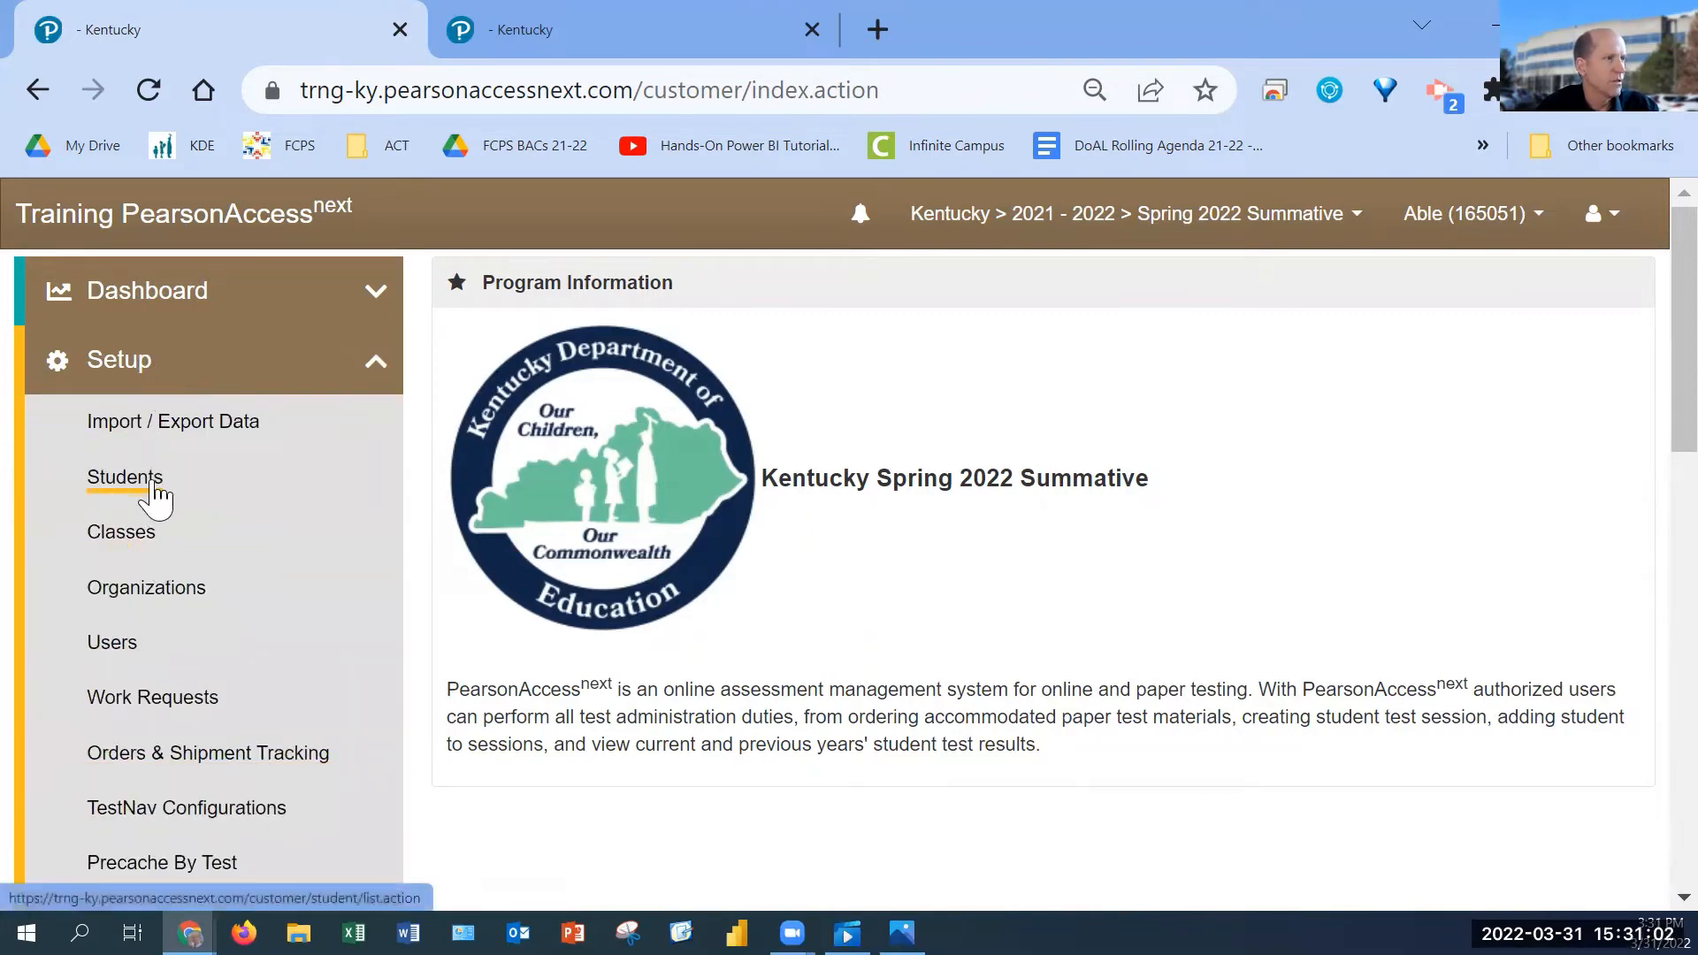
click(124, 479)
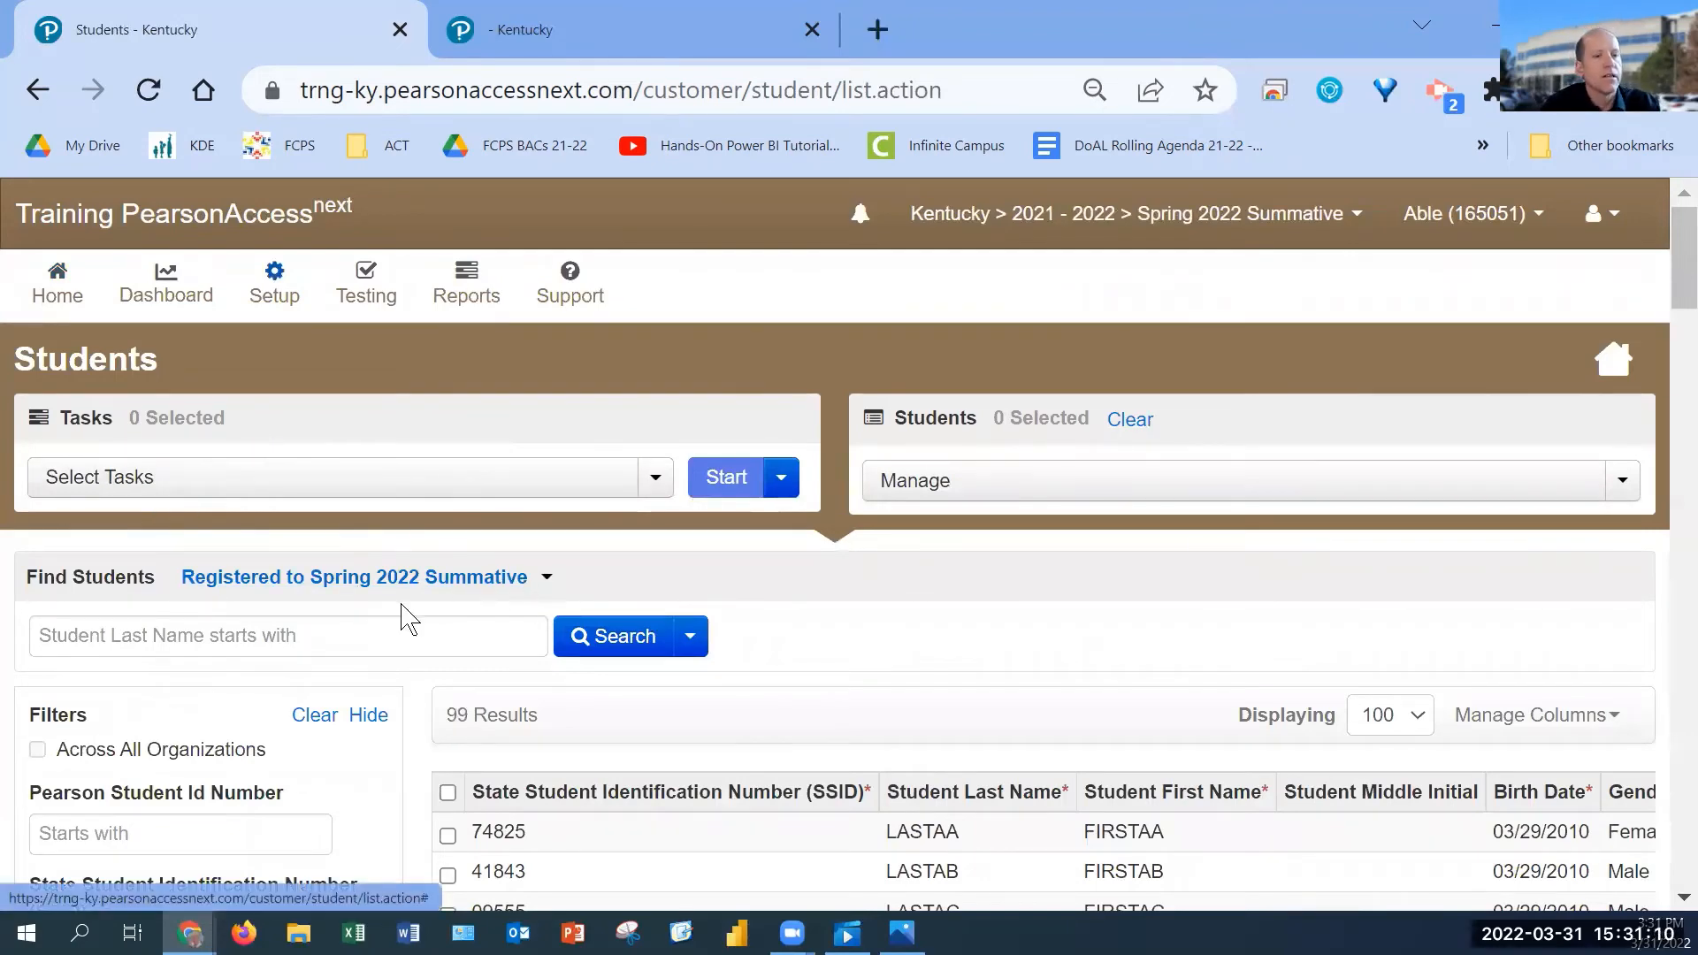
scroll(849, 613, down, 3)
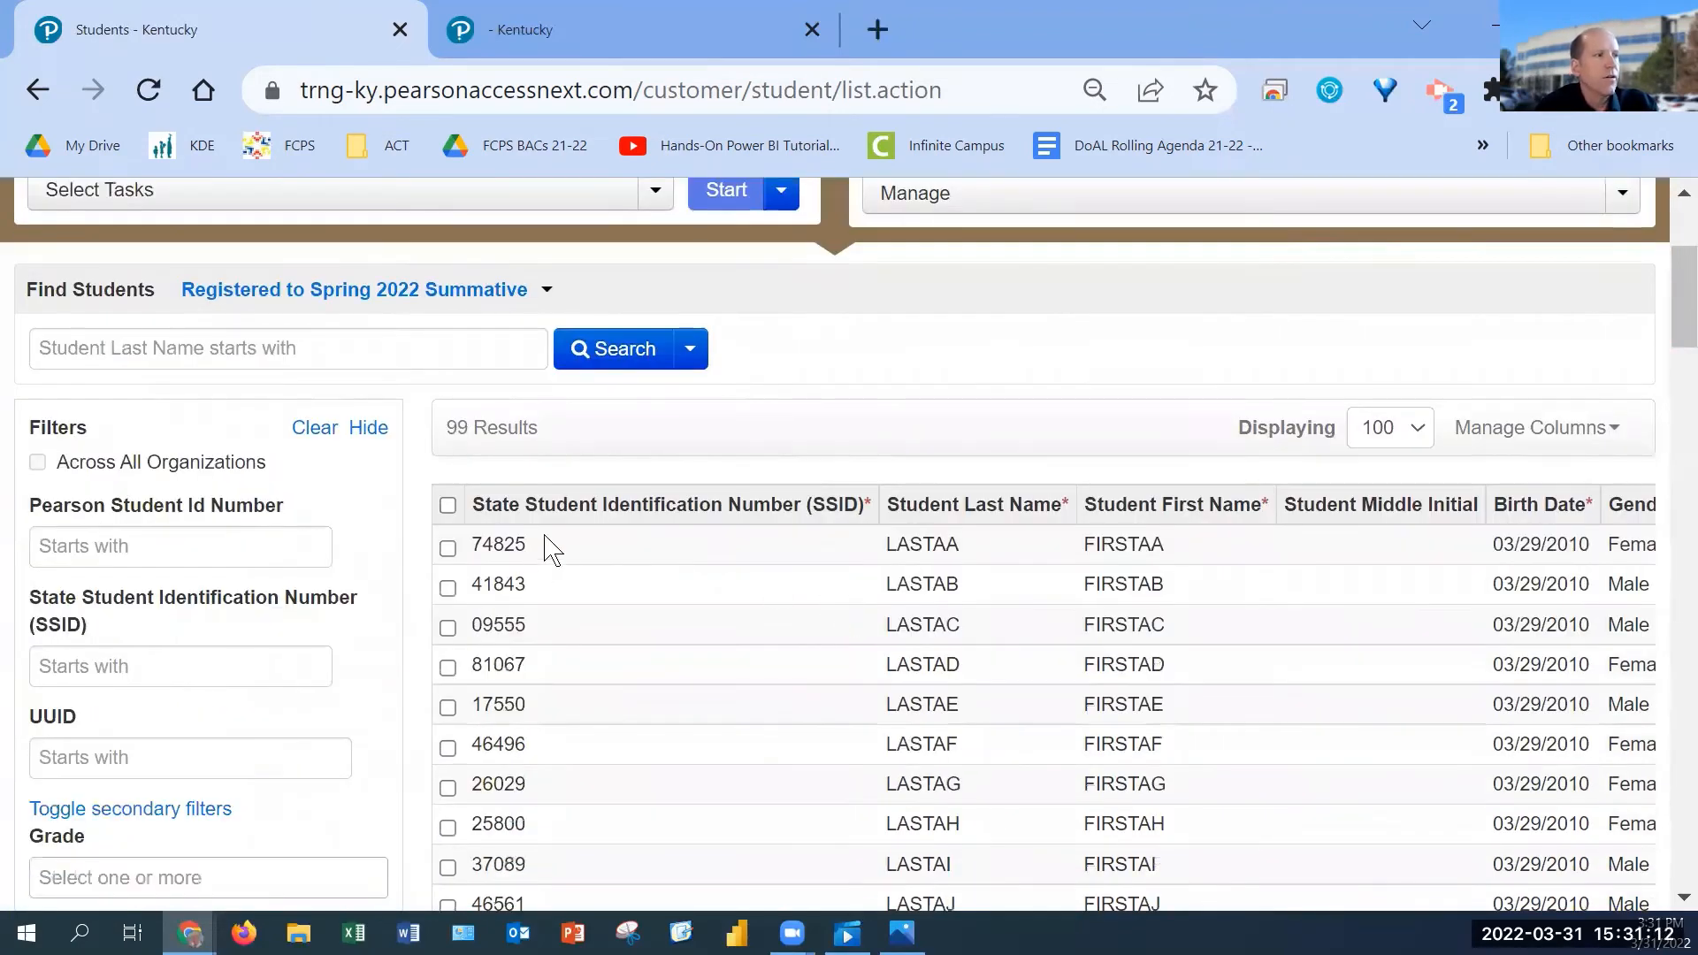
click(688, 345)
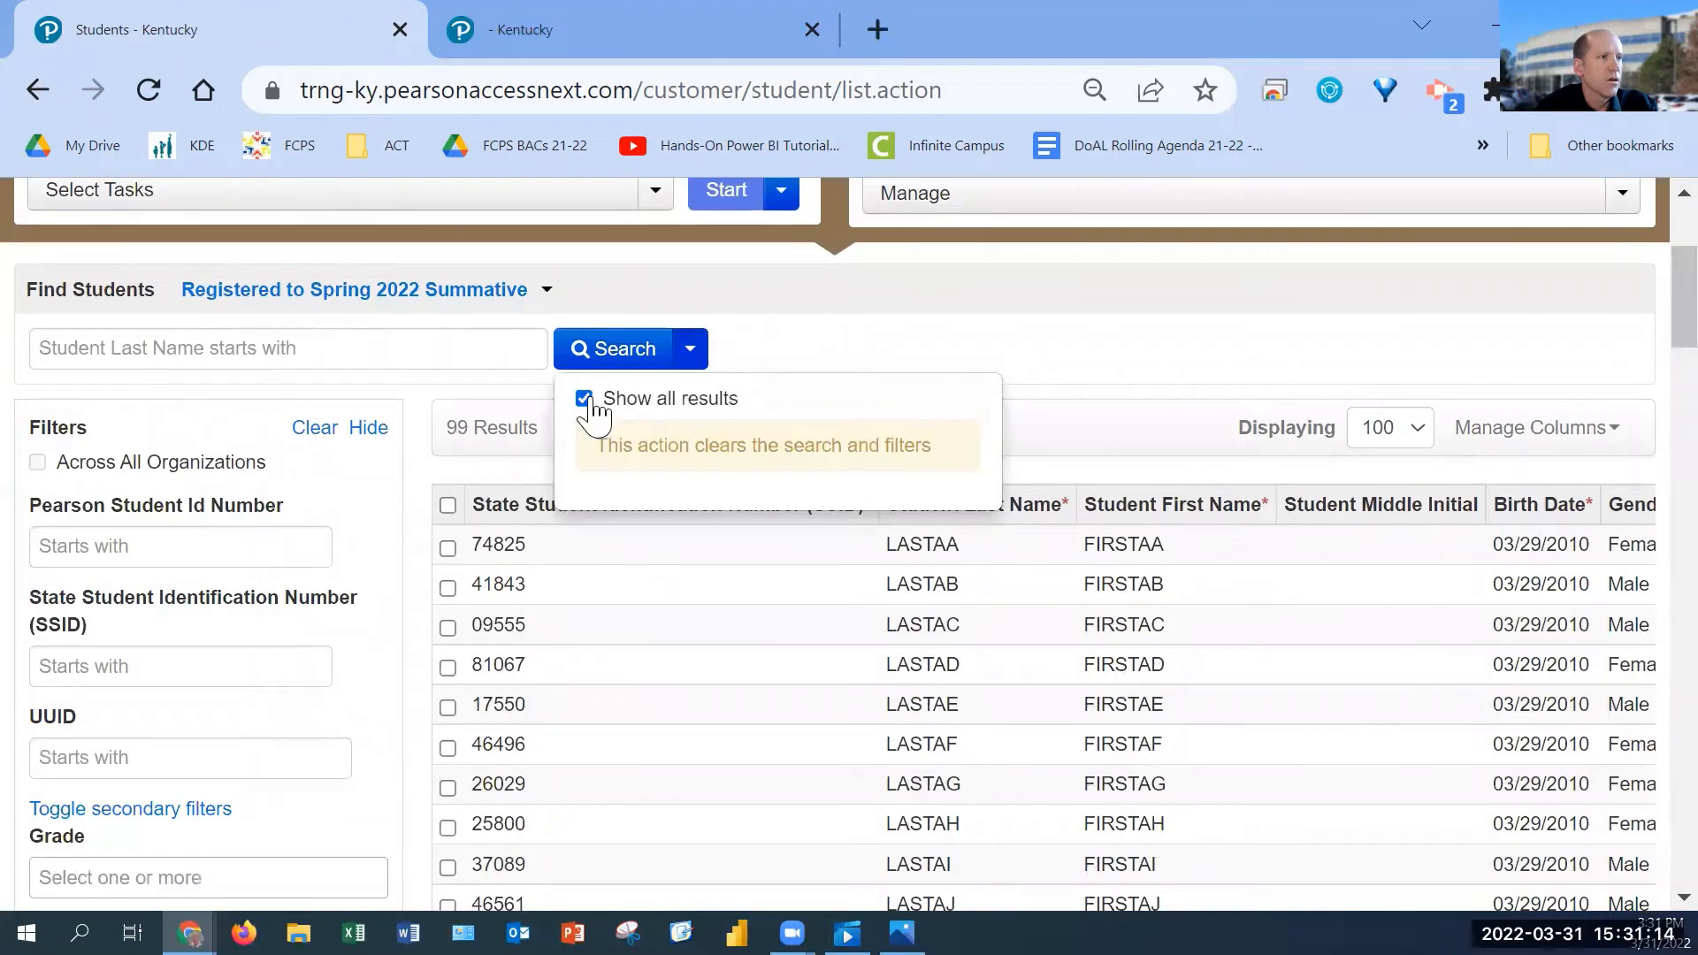
click(591, 398)
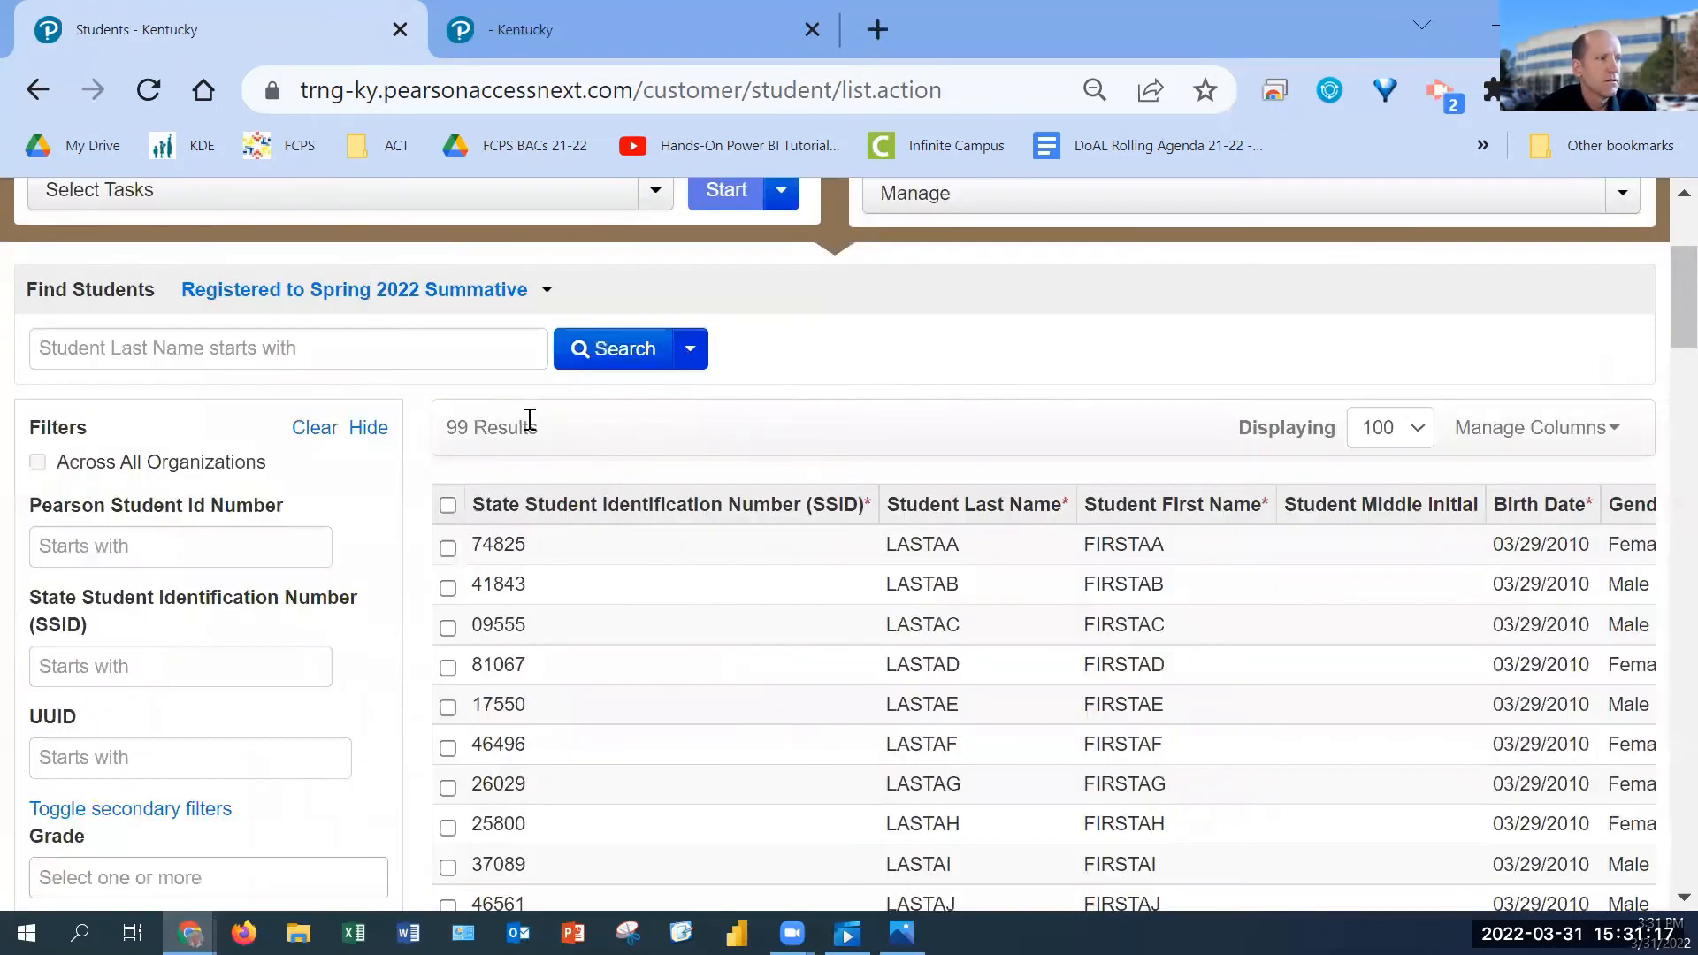
click(689, 348)
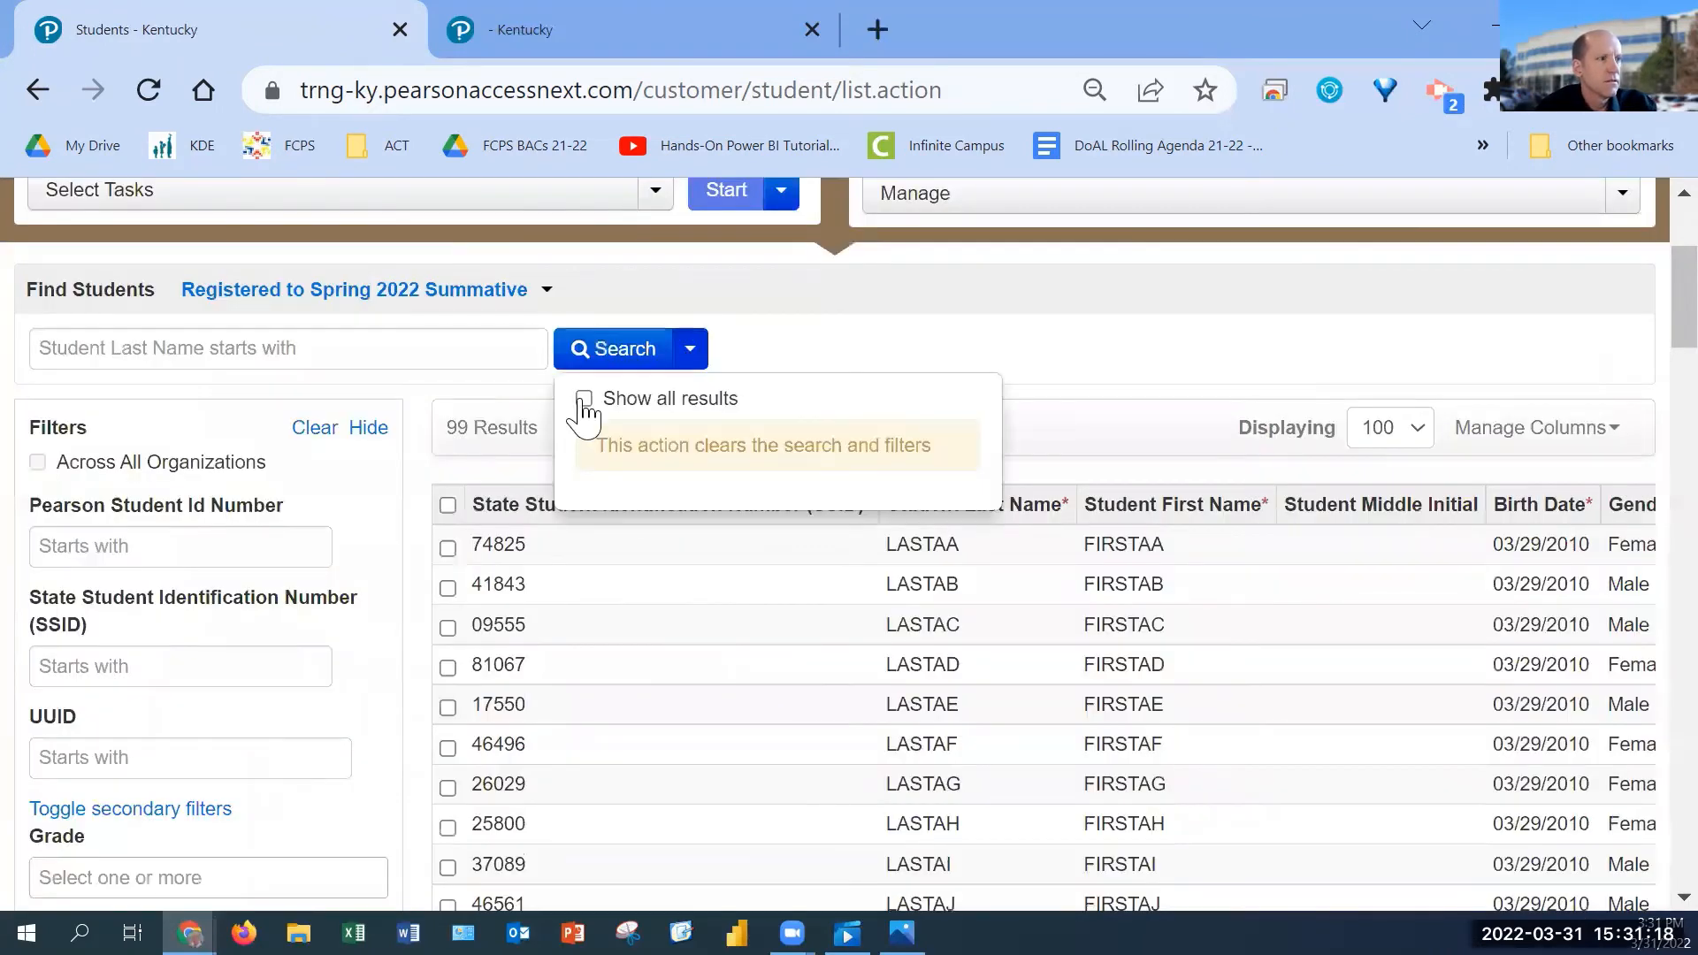
click(591, 398)
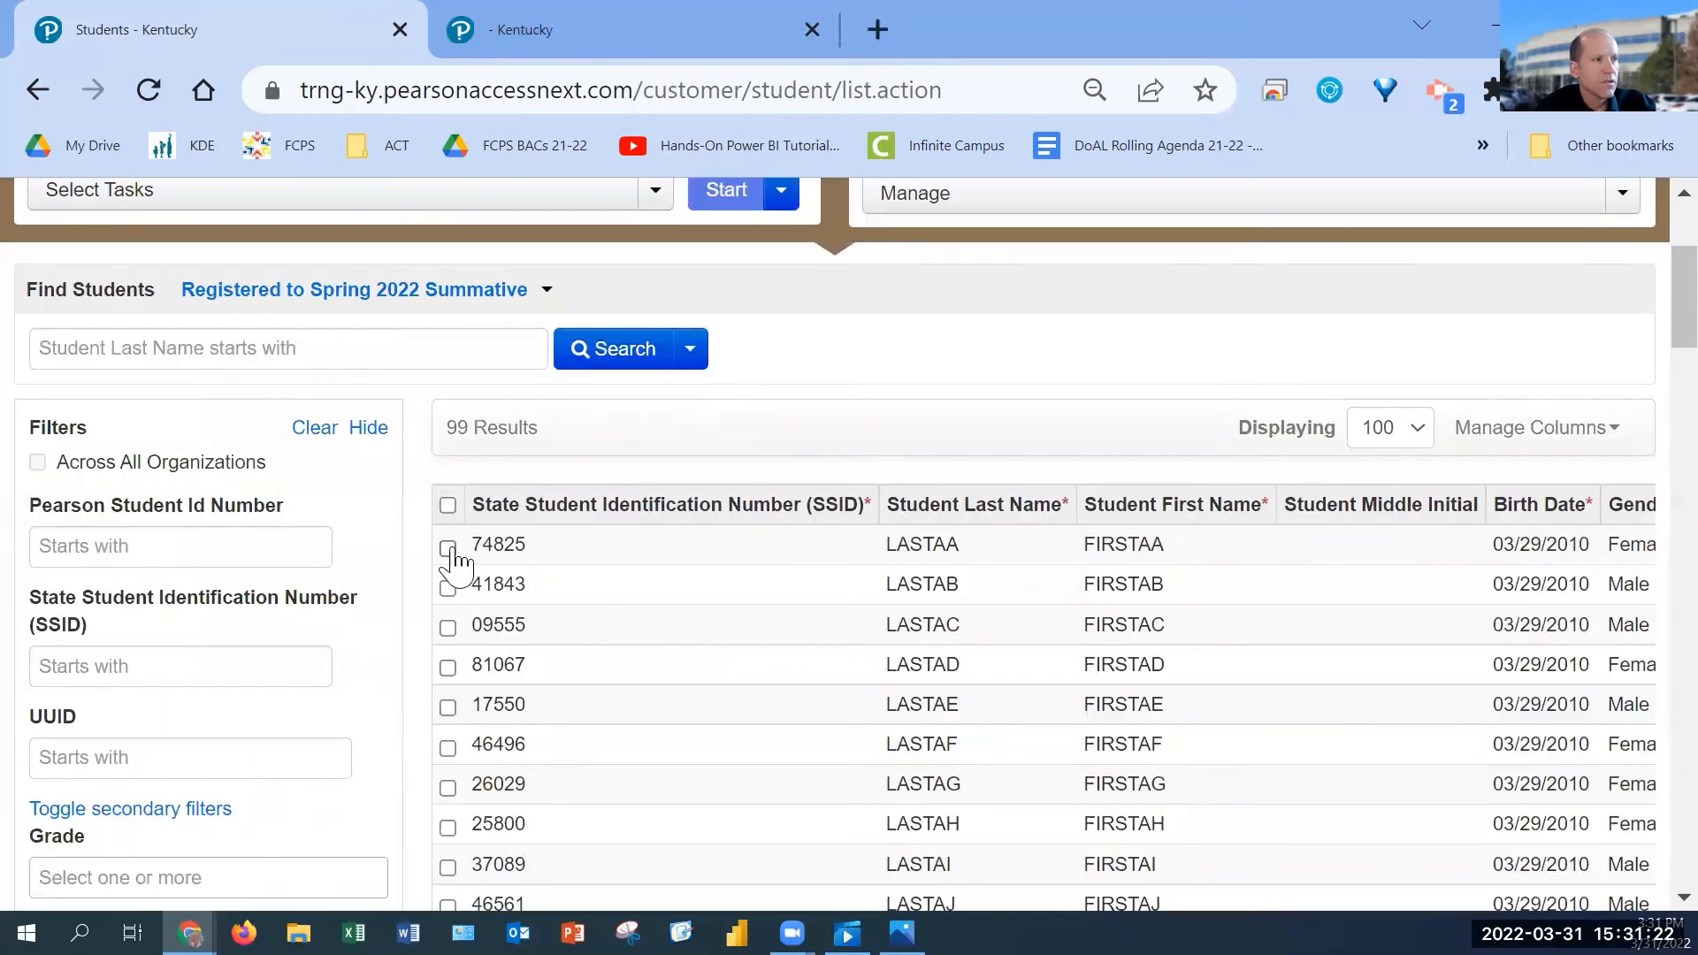
Step: Select the first three students in the list and start all tasks for them
click(449, 549)
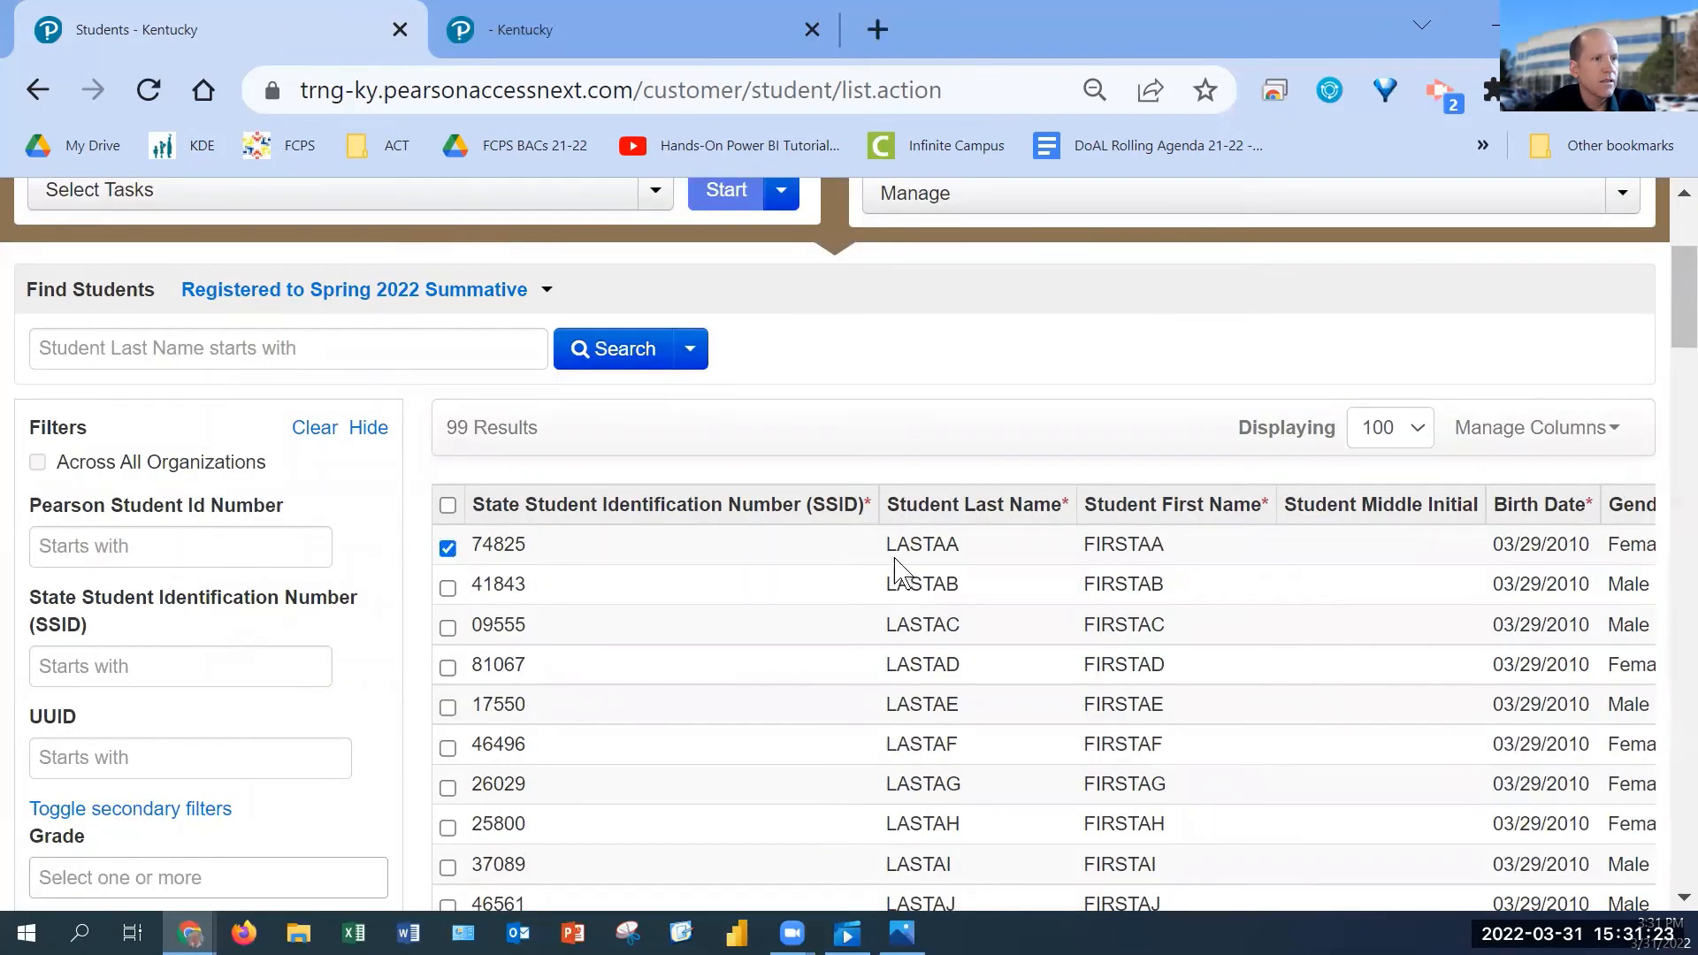
click(448, 588)
click(448, 629)
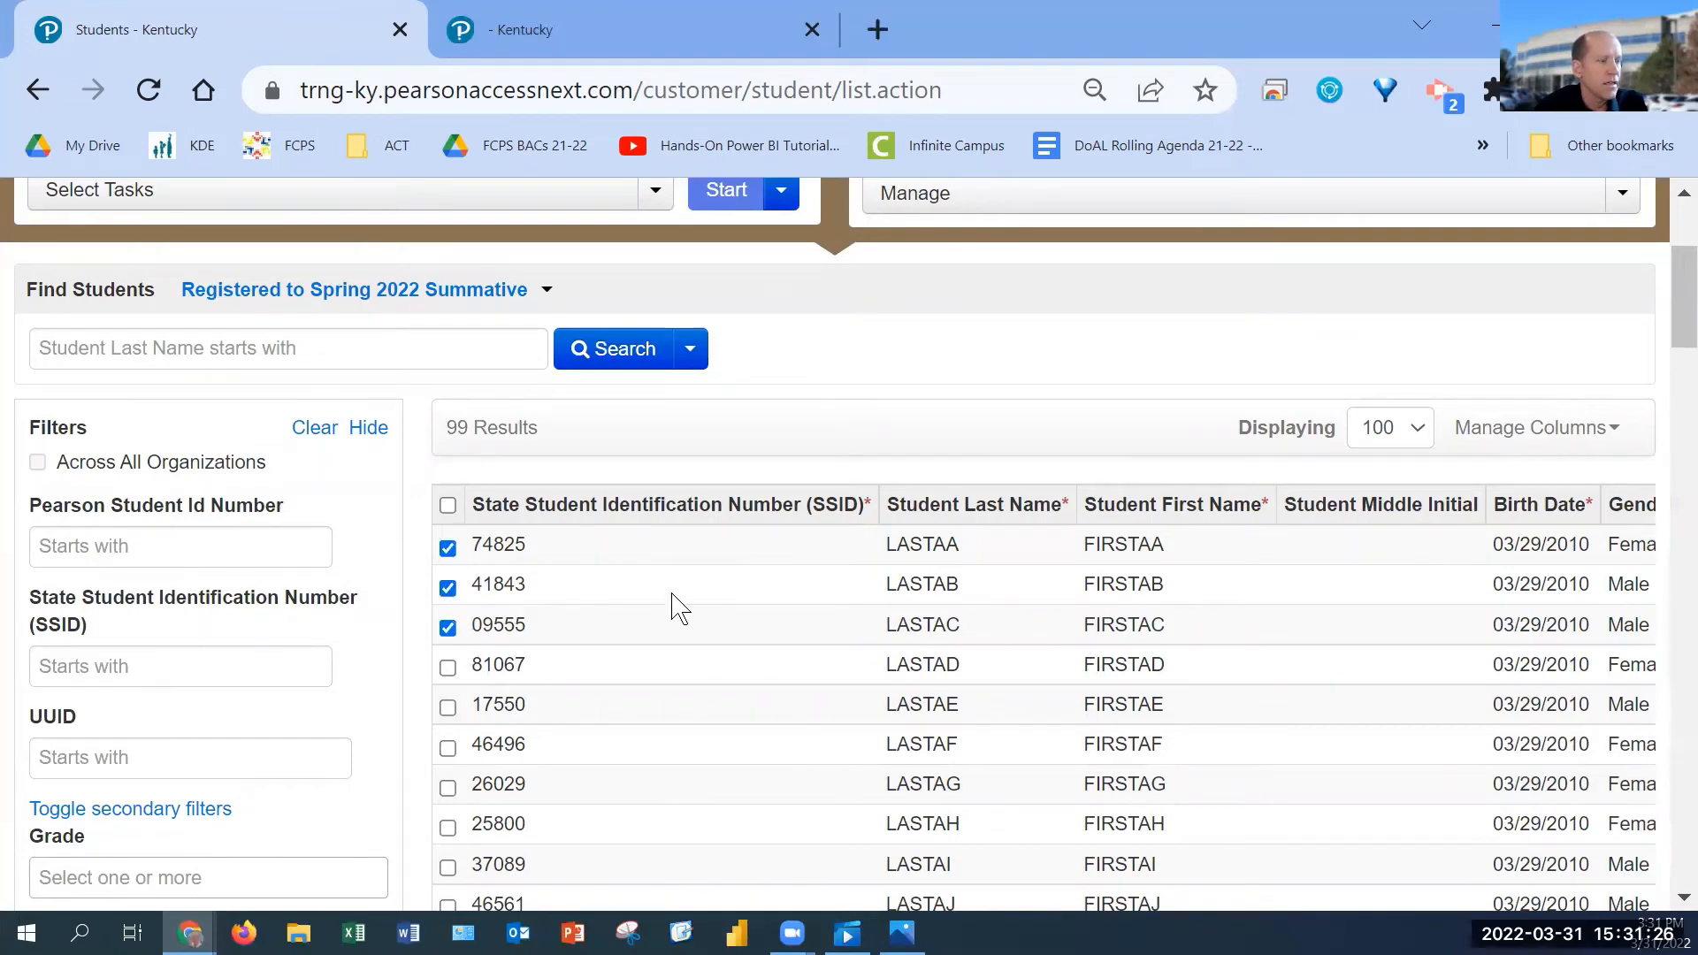
scroll(716, 499, up, 3)
click(780, 478)
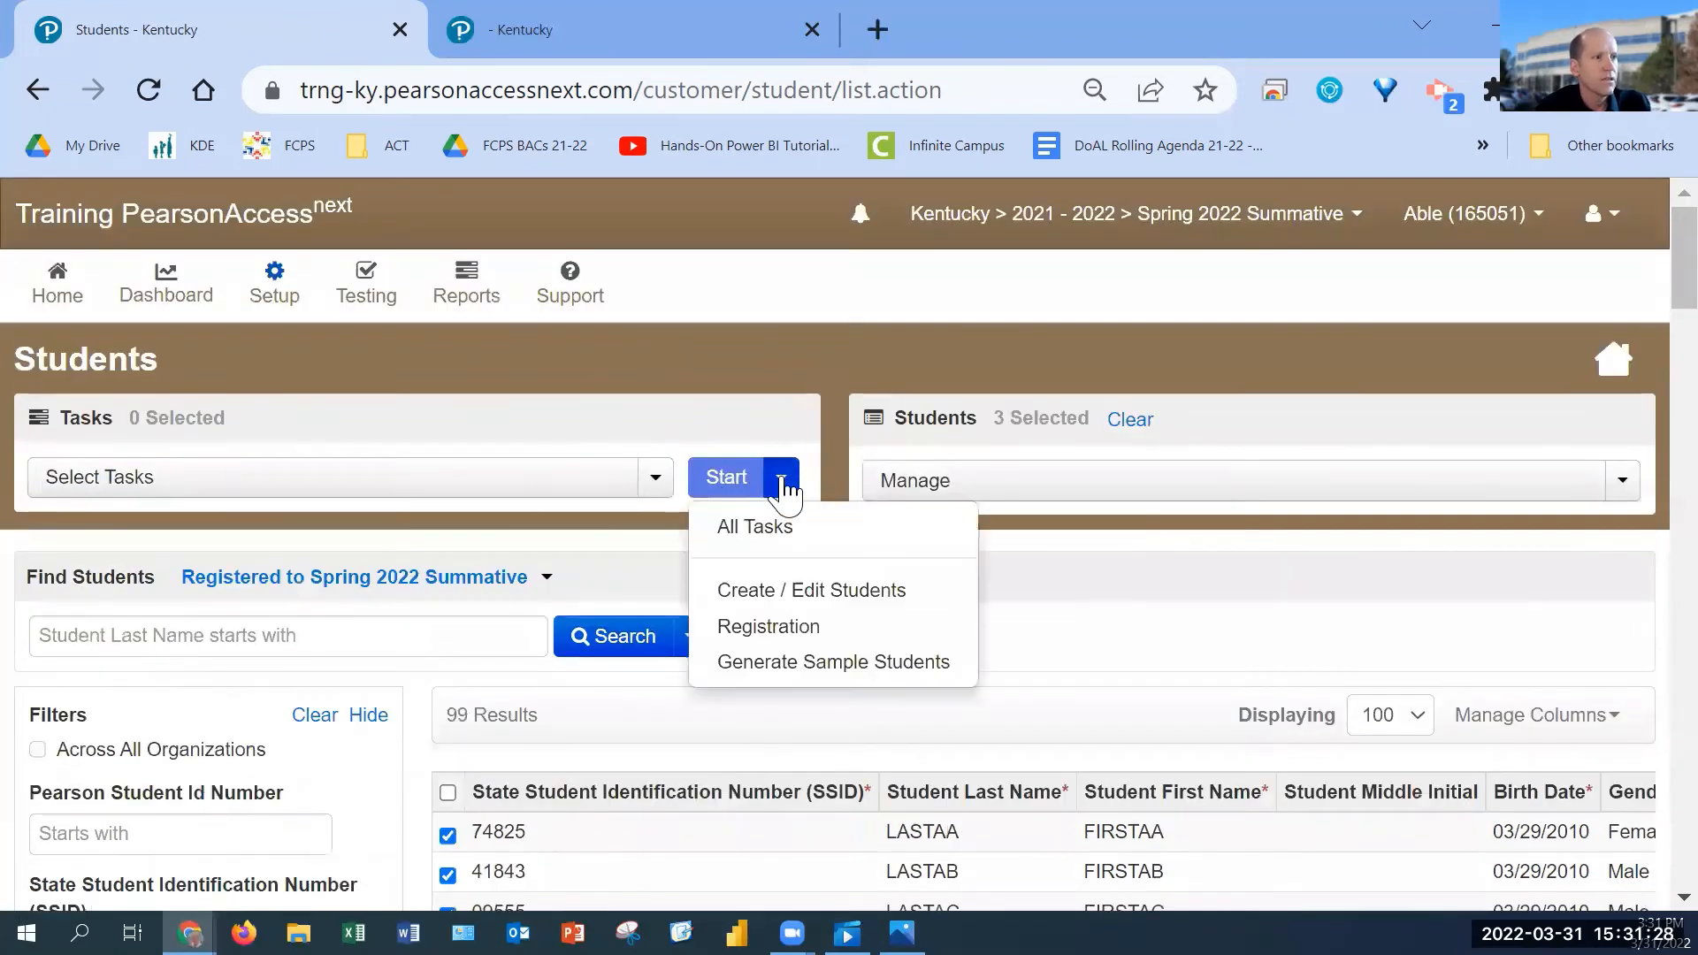
click(759, 531)
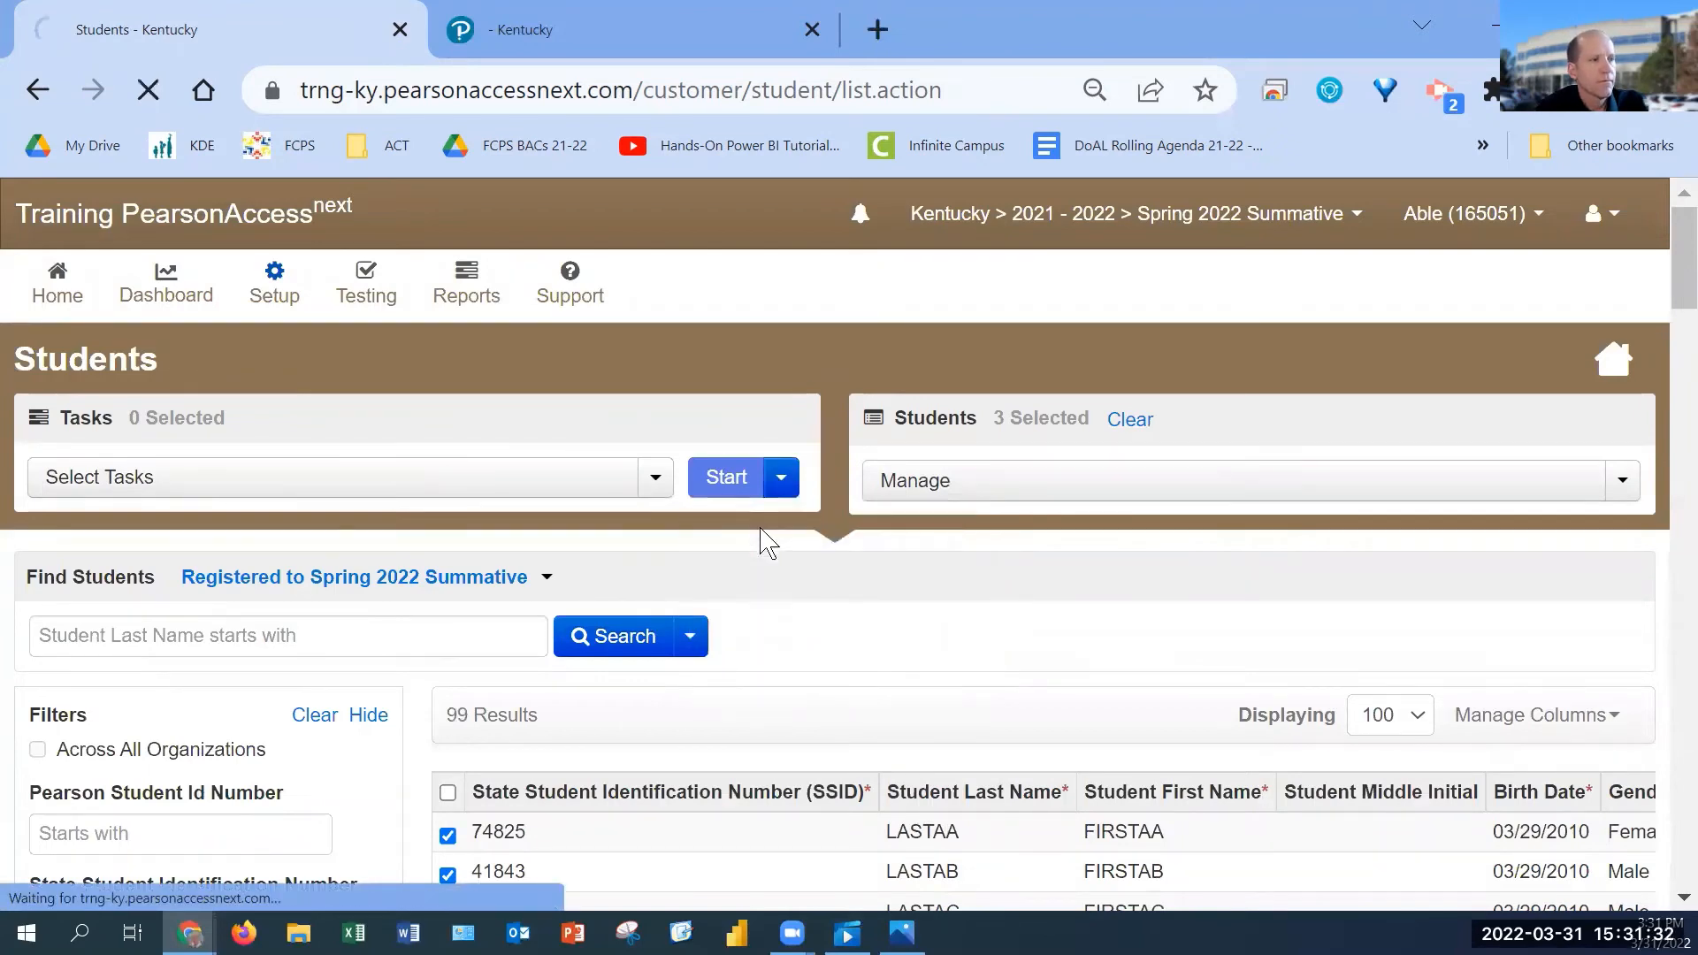
Step: Show the first student's details, check the student's assigned sessions, and close the details
click(293, 512)
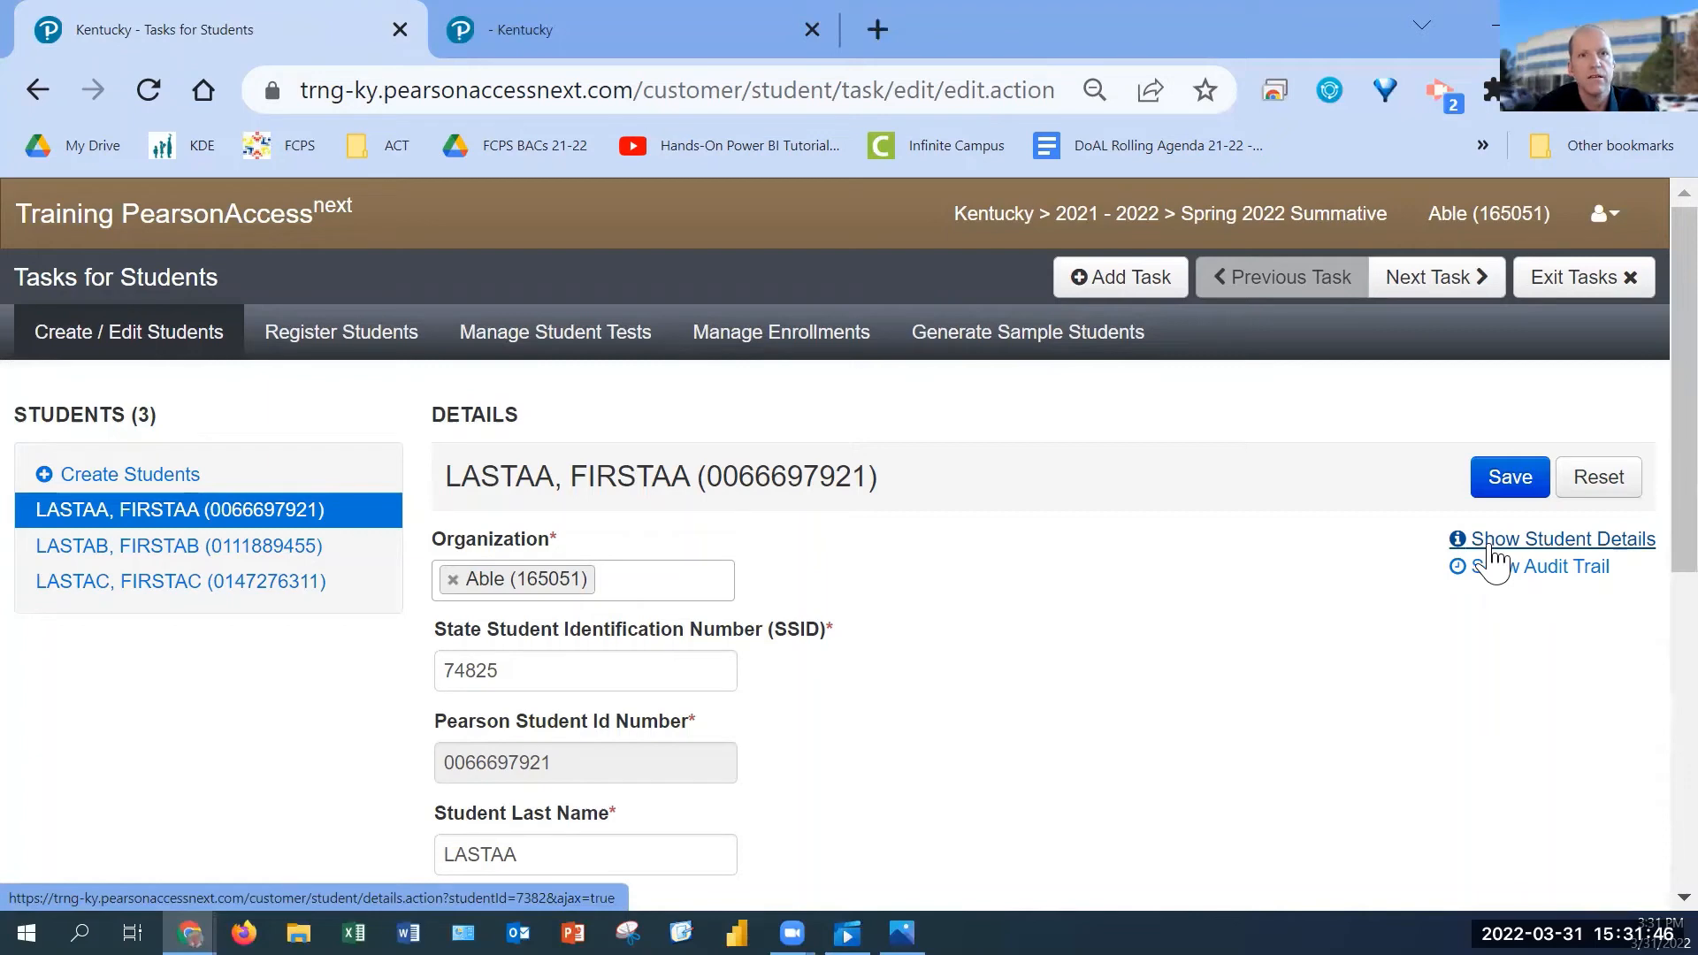
click(1489, 543)
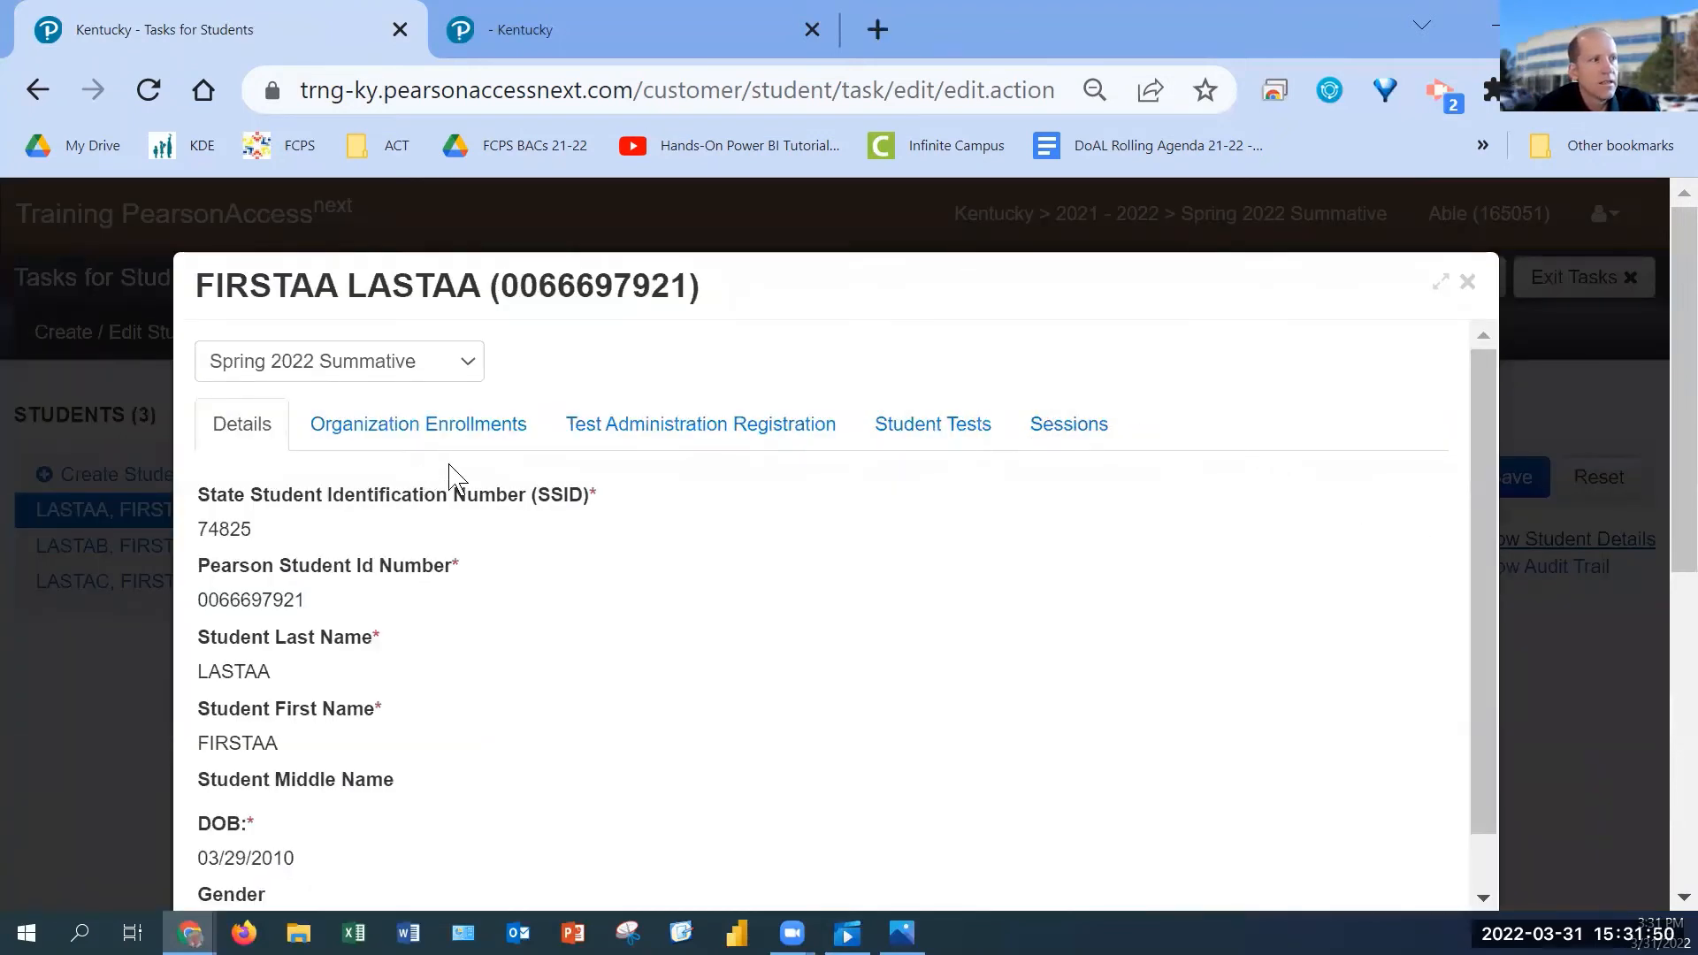
click(1080, 437)
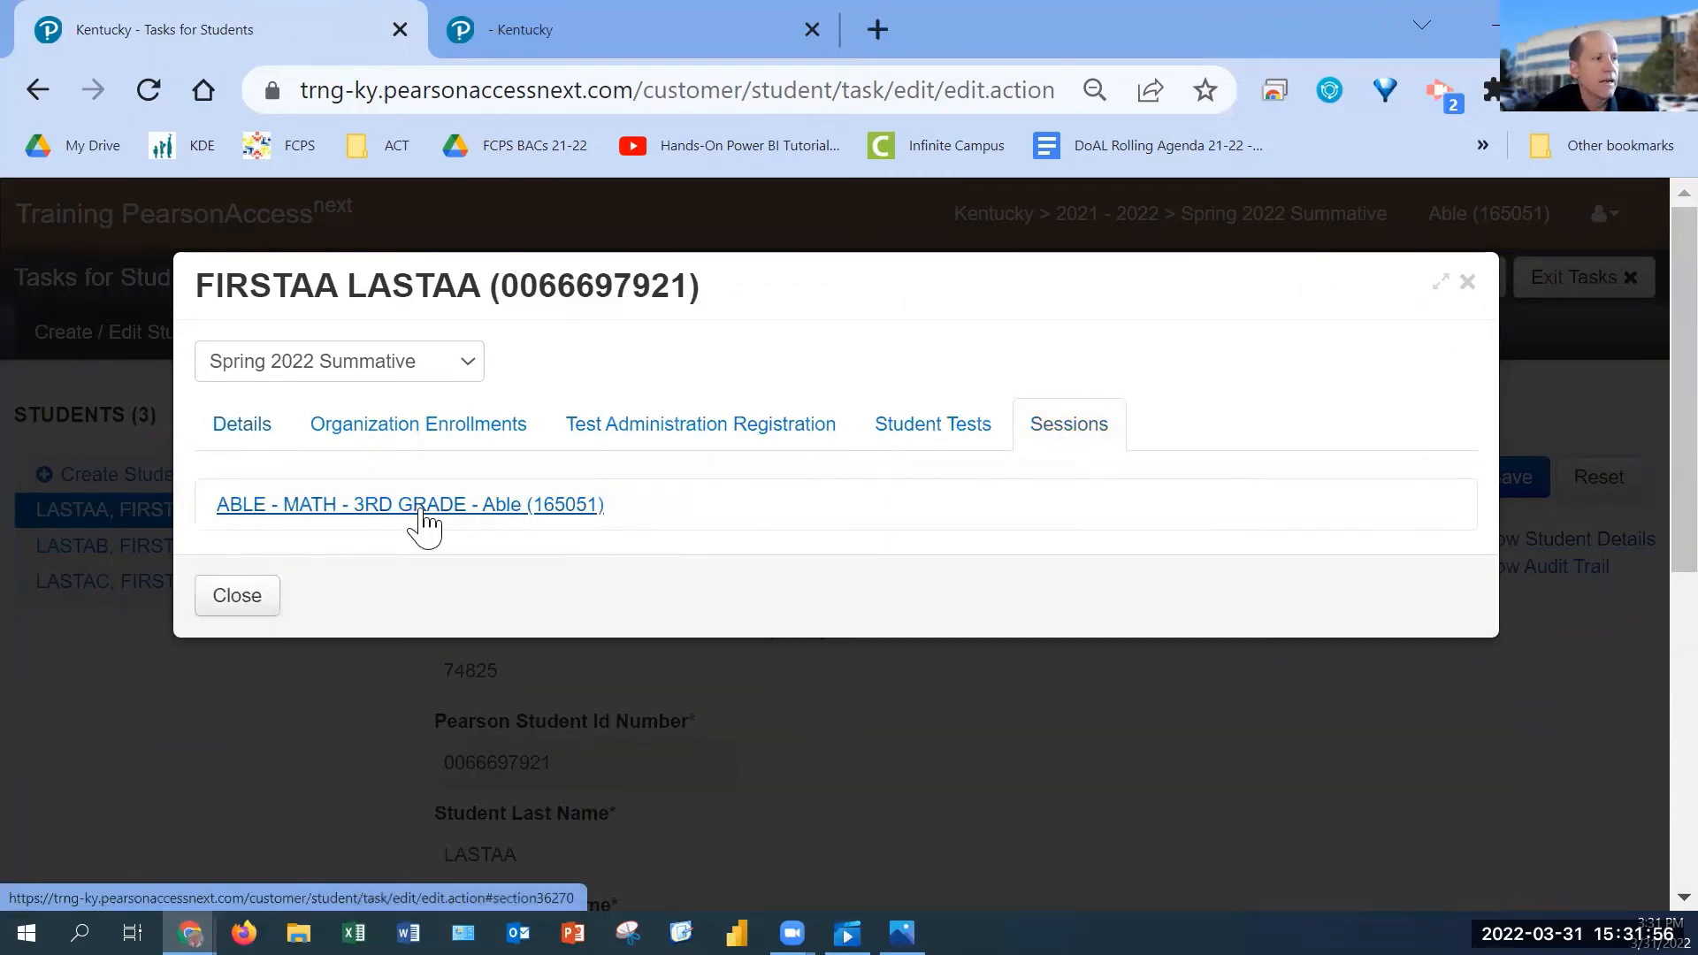
click(234, 619)
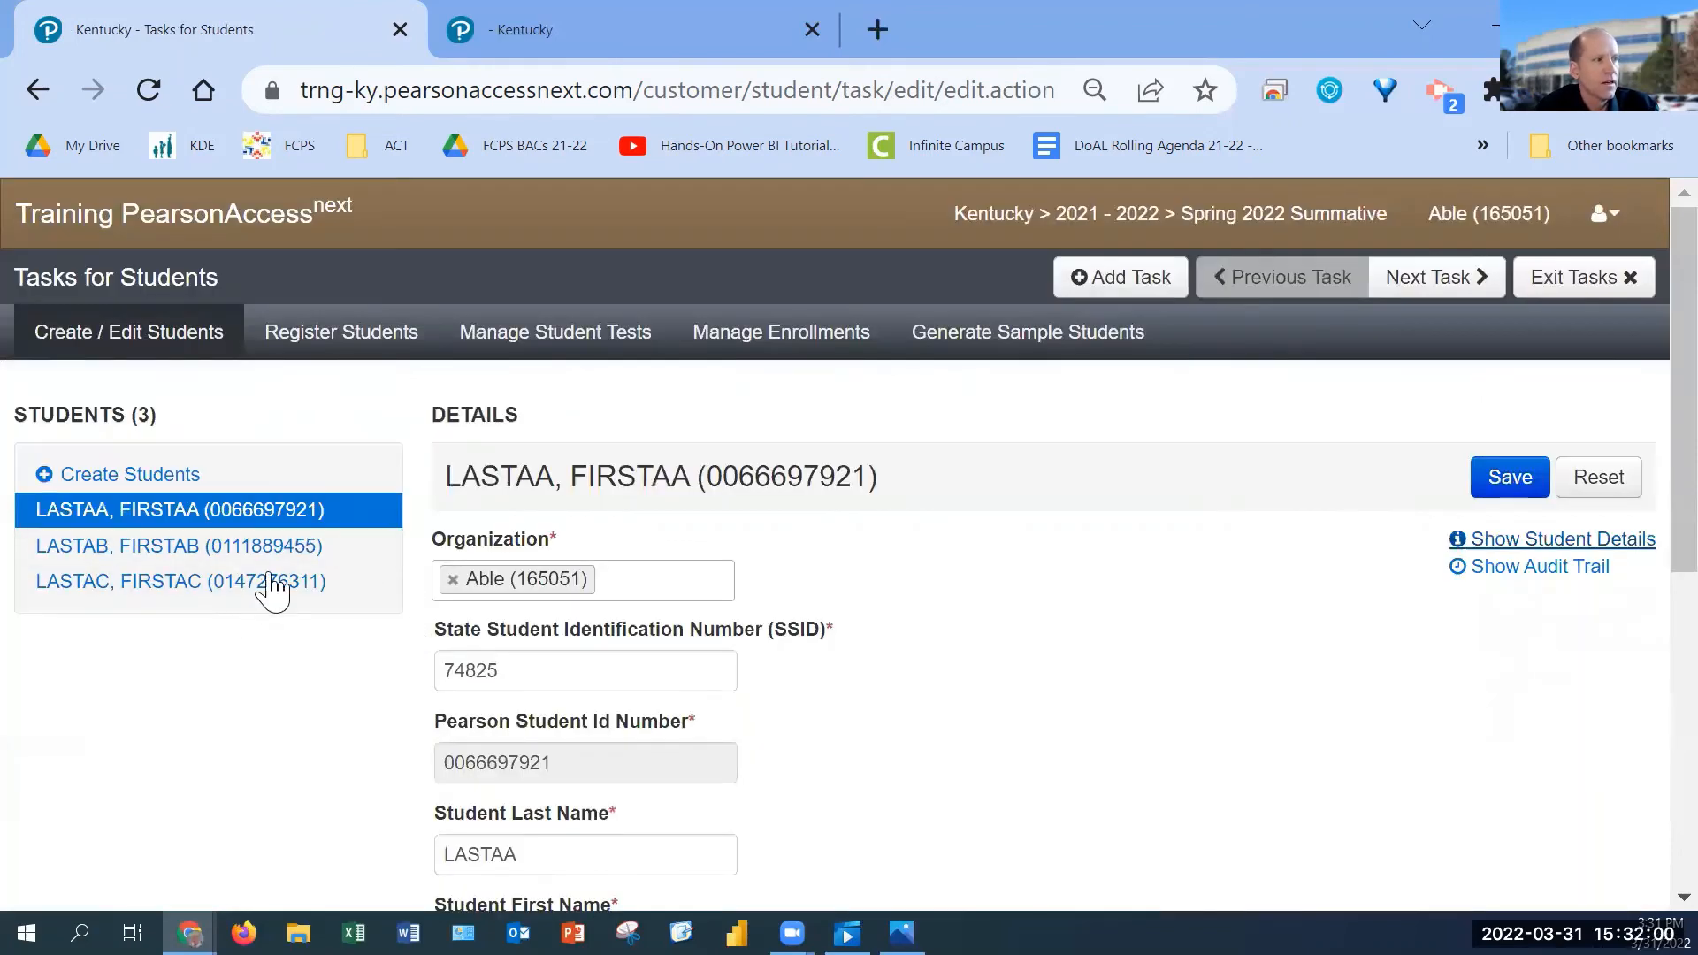
Step: Show the second student's details, check which sessions that student is in, and close the details
click(212, 555)
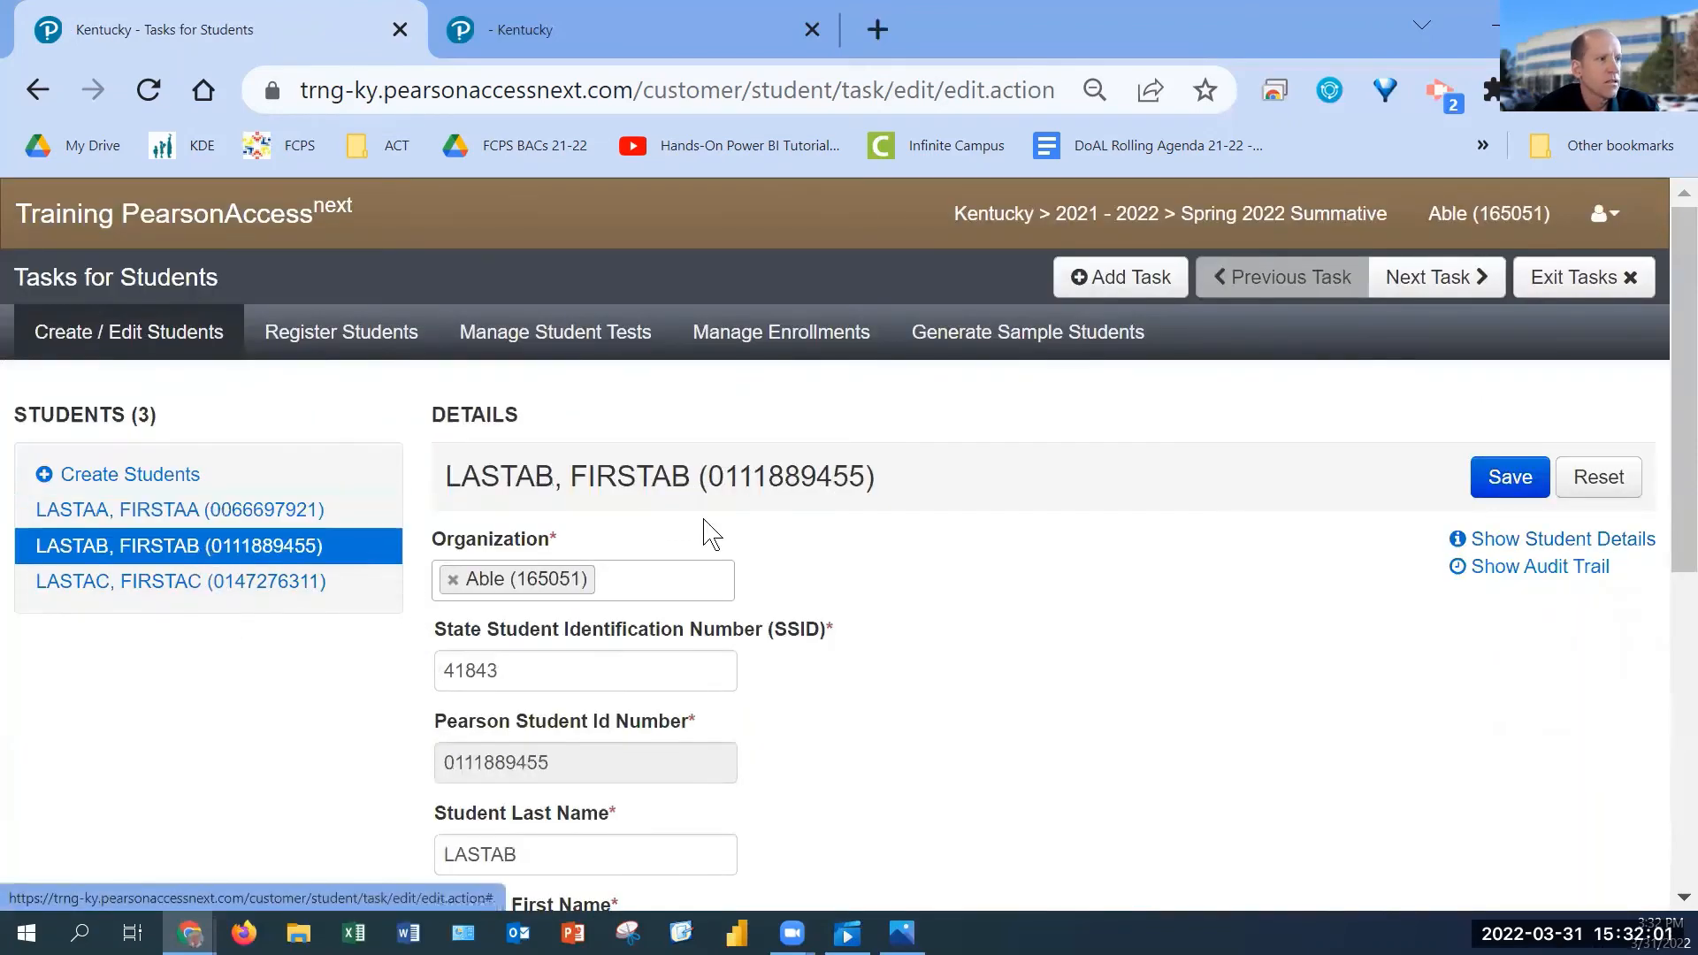
click(1512, 541)
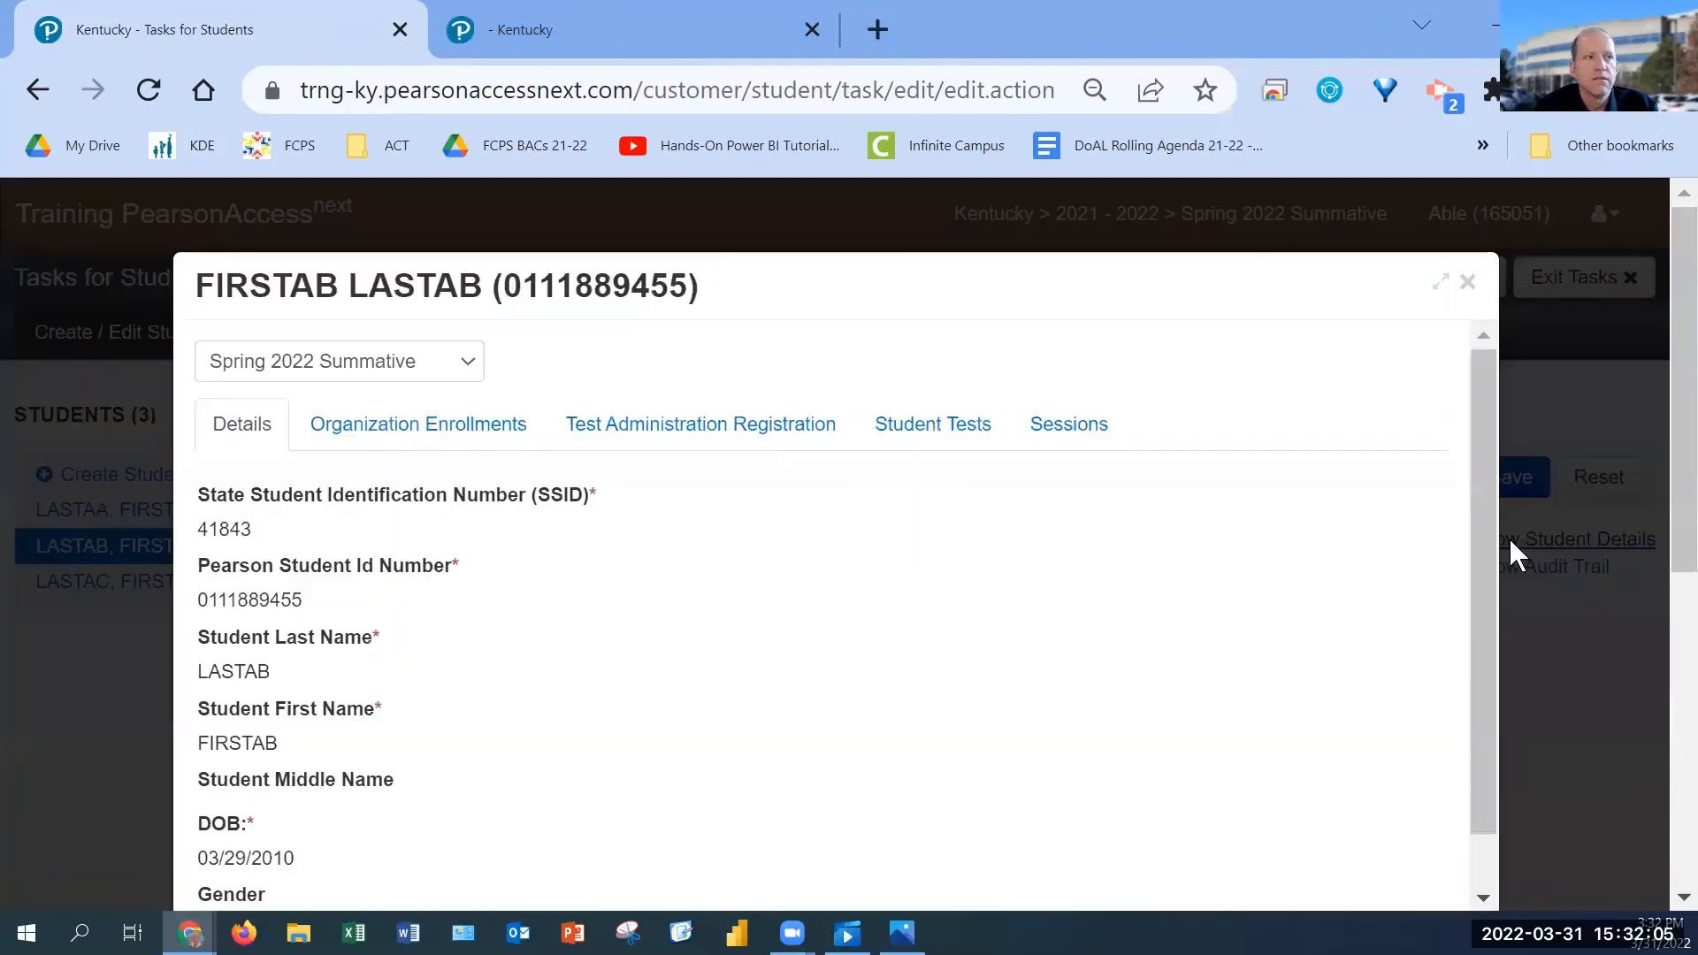
click(1078, 452)
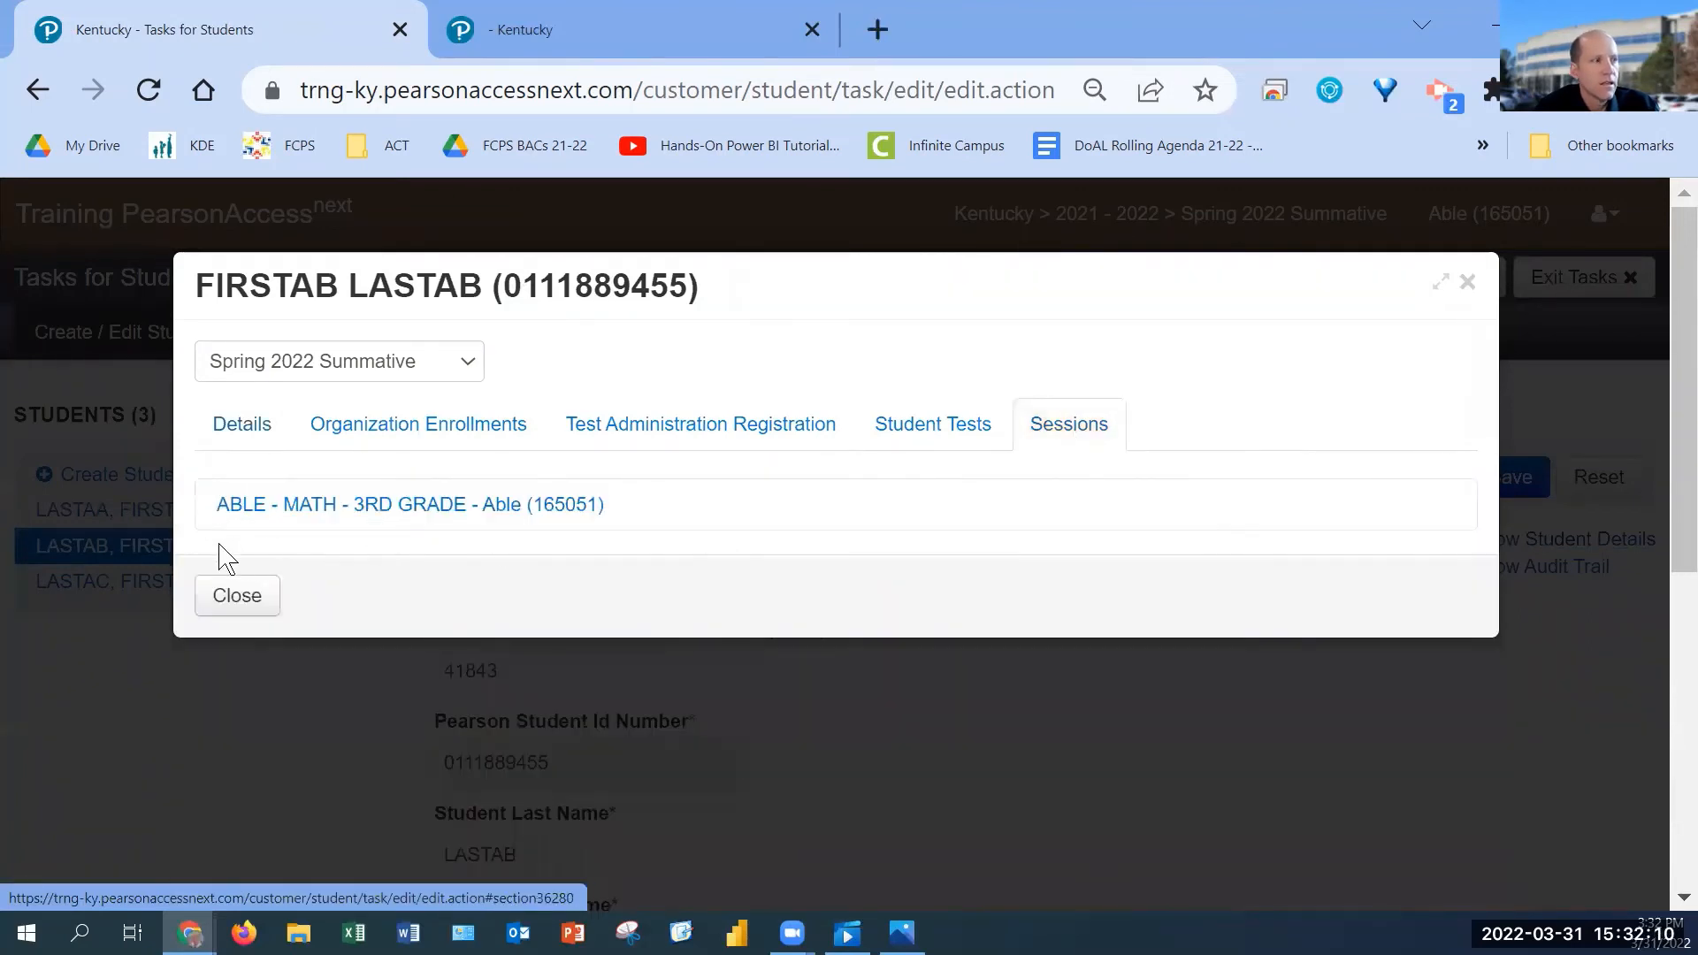
click(250, 599)
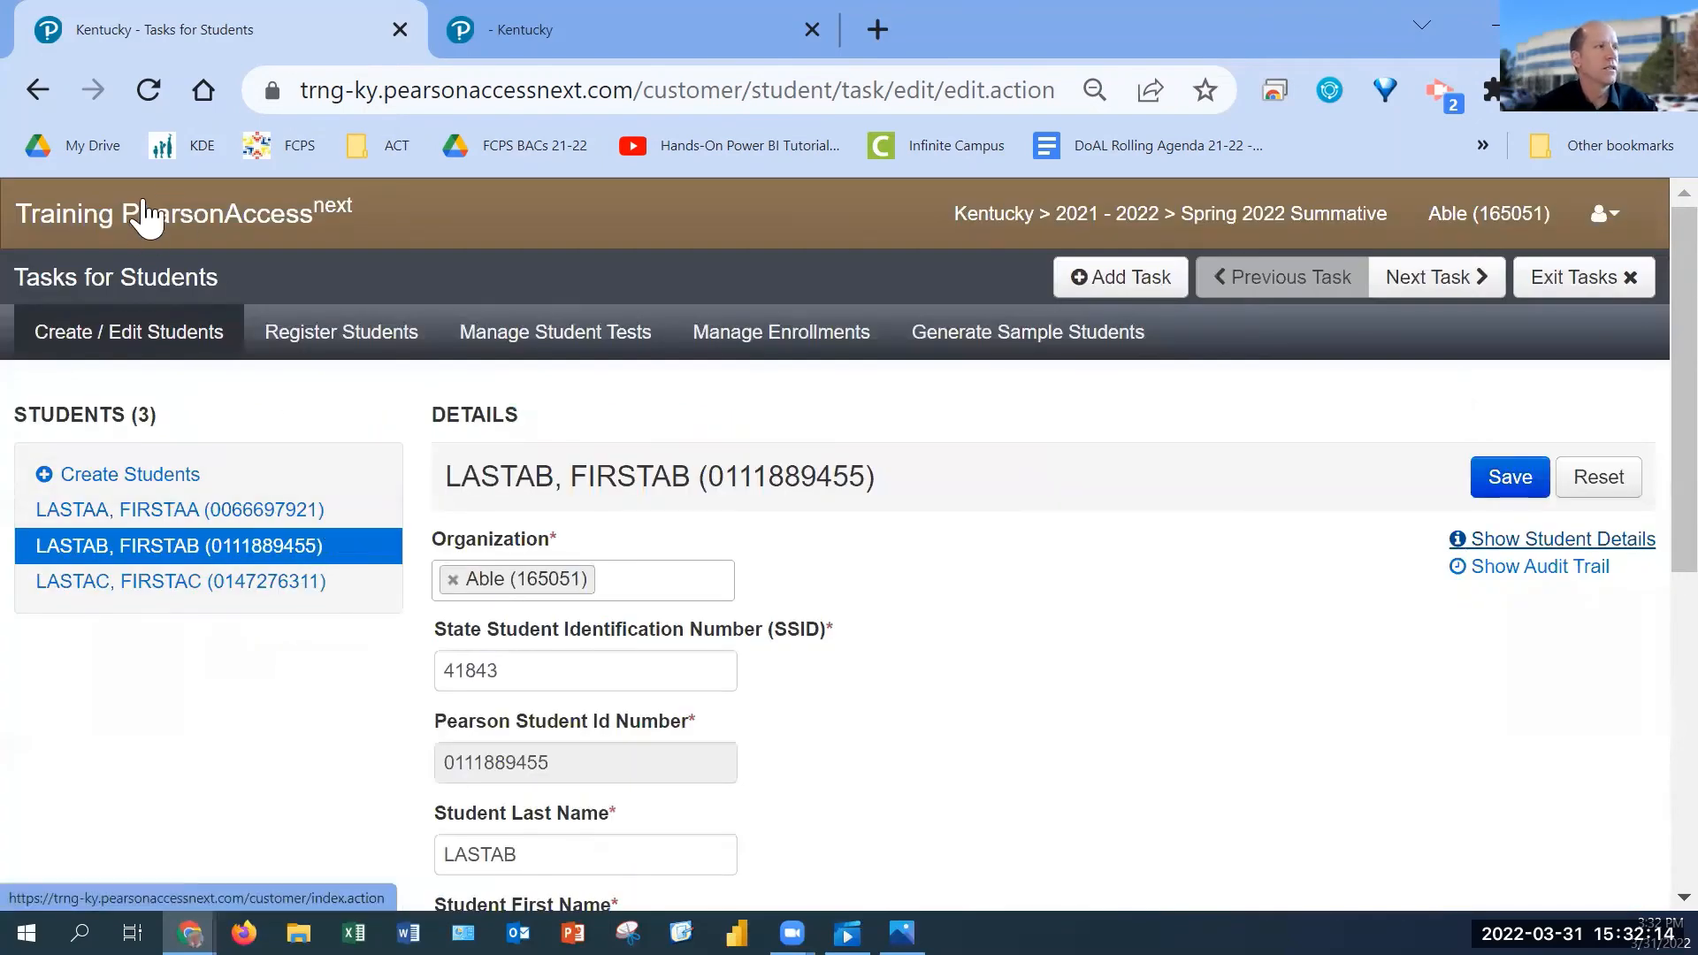
Step: Leave the student tasks for the home page and open the Students in Sessions page for testing
click(159, 228)
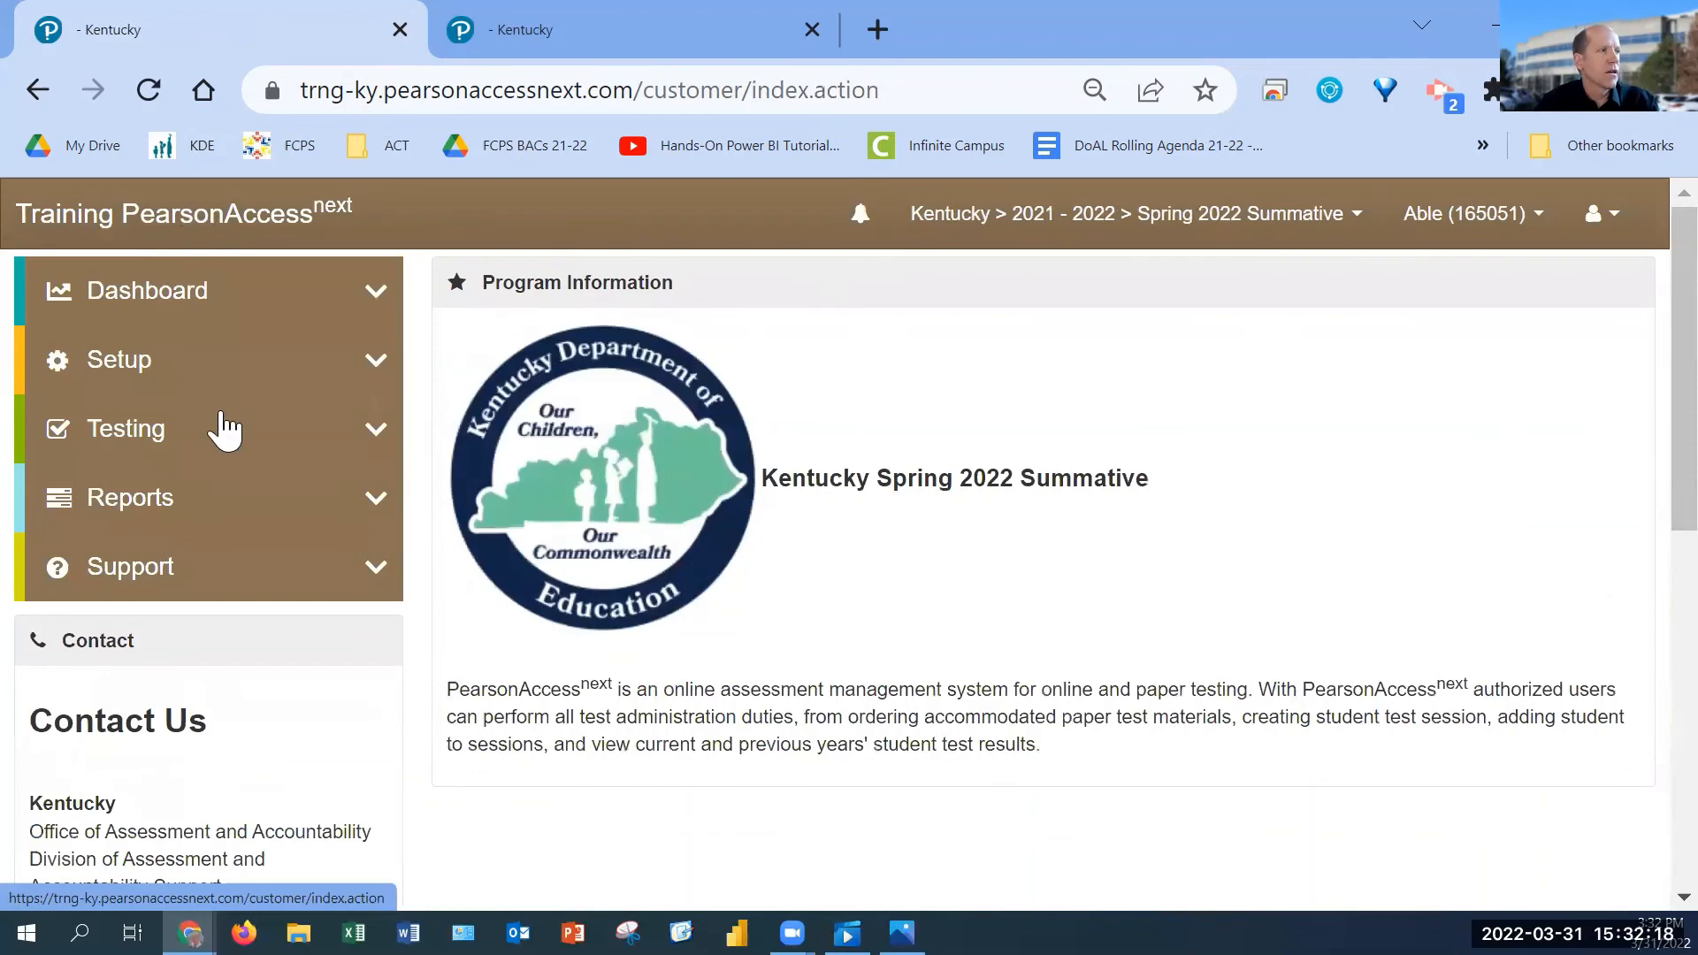
click(379, 440)
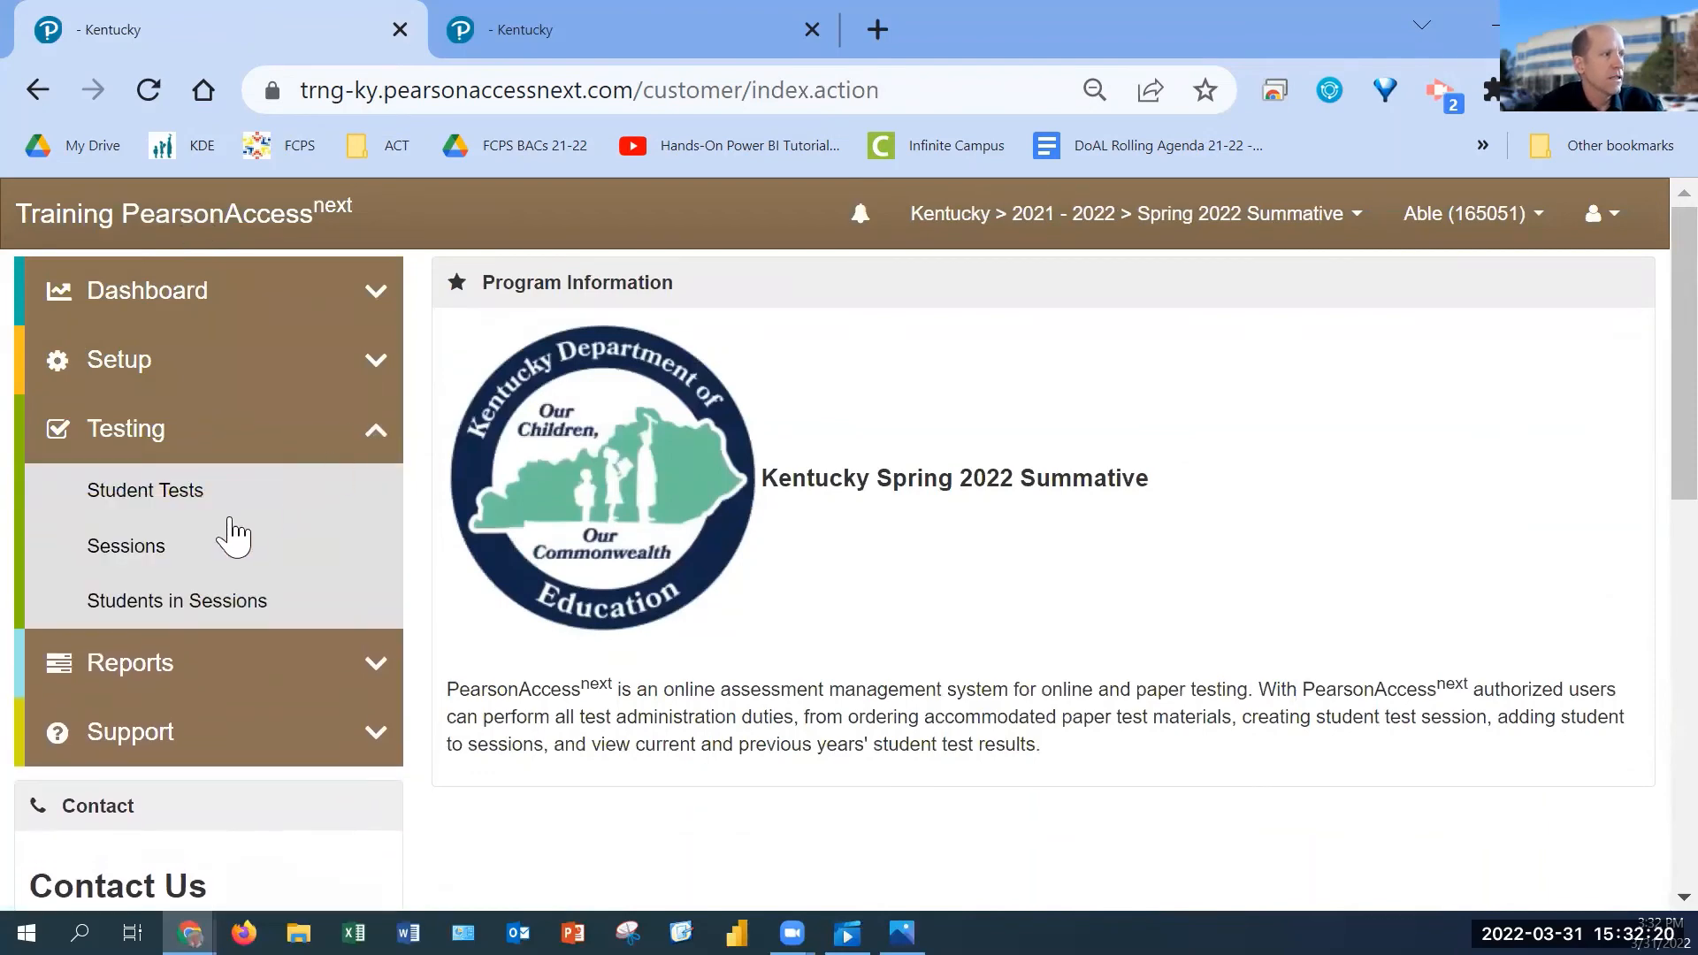
click(196, 610)
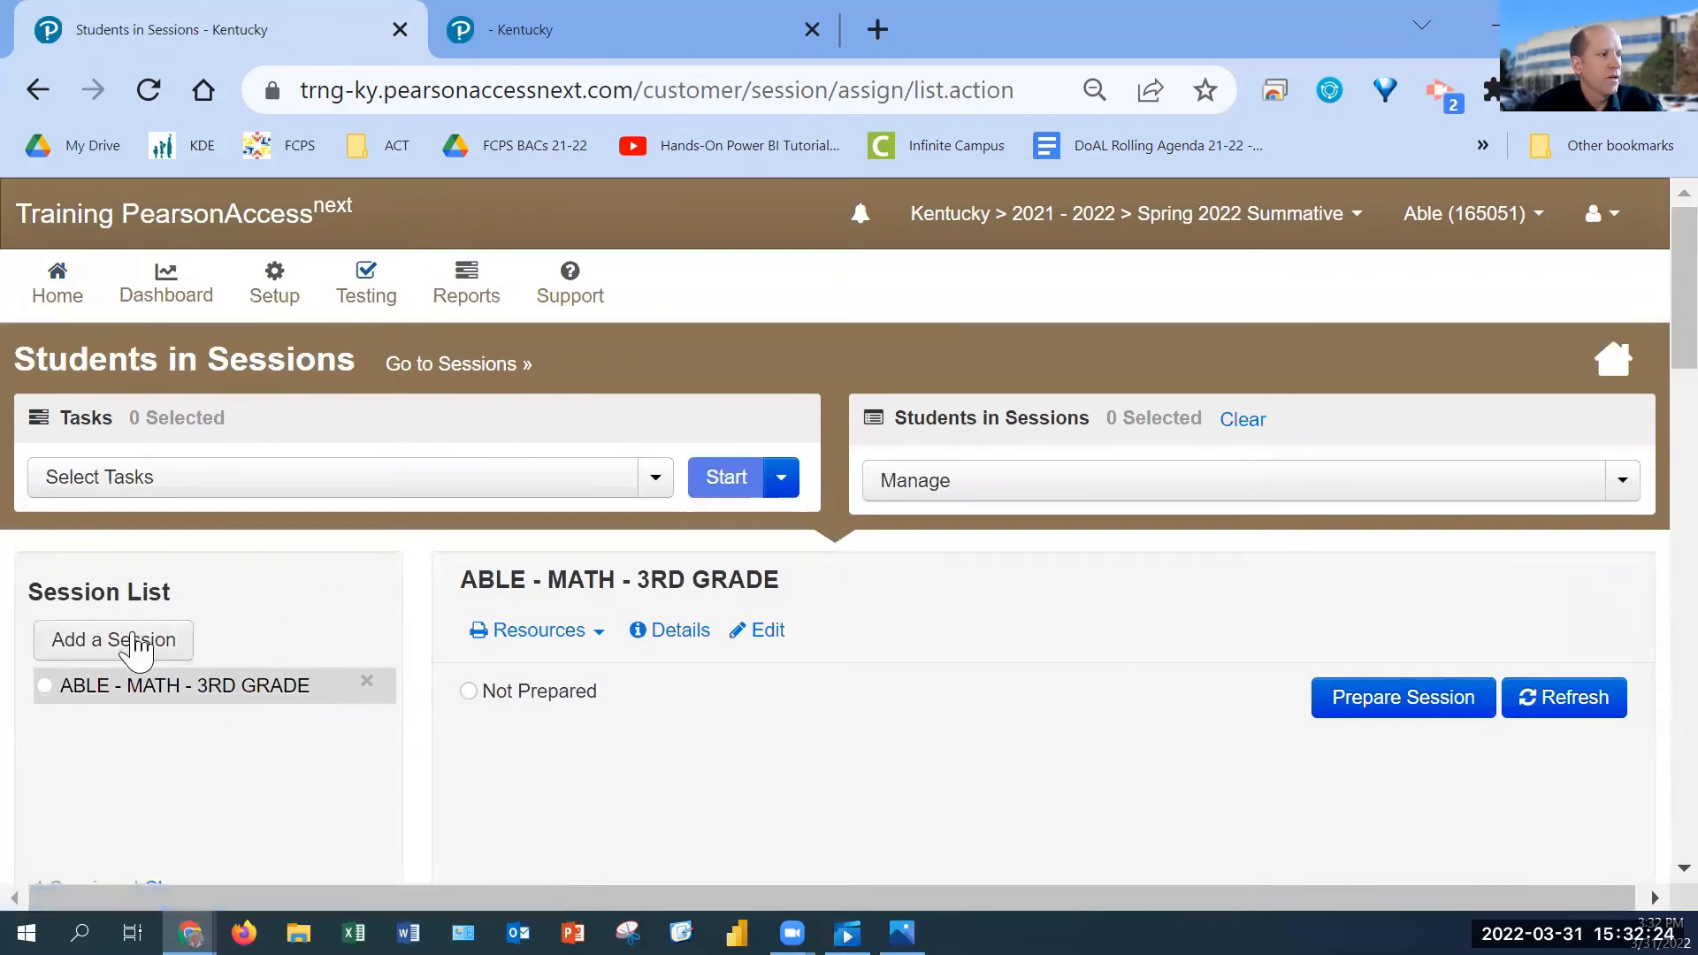
Step: Search sessions for "able" and add the 4th and 5th grade math, 3rd and 5th grade reading, and 5th grade social studies sessions to the list
click(134, 642)
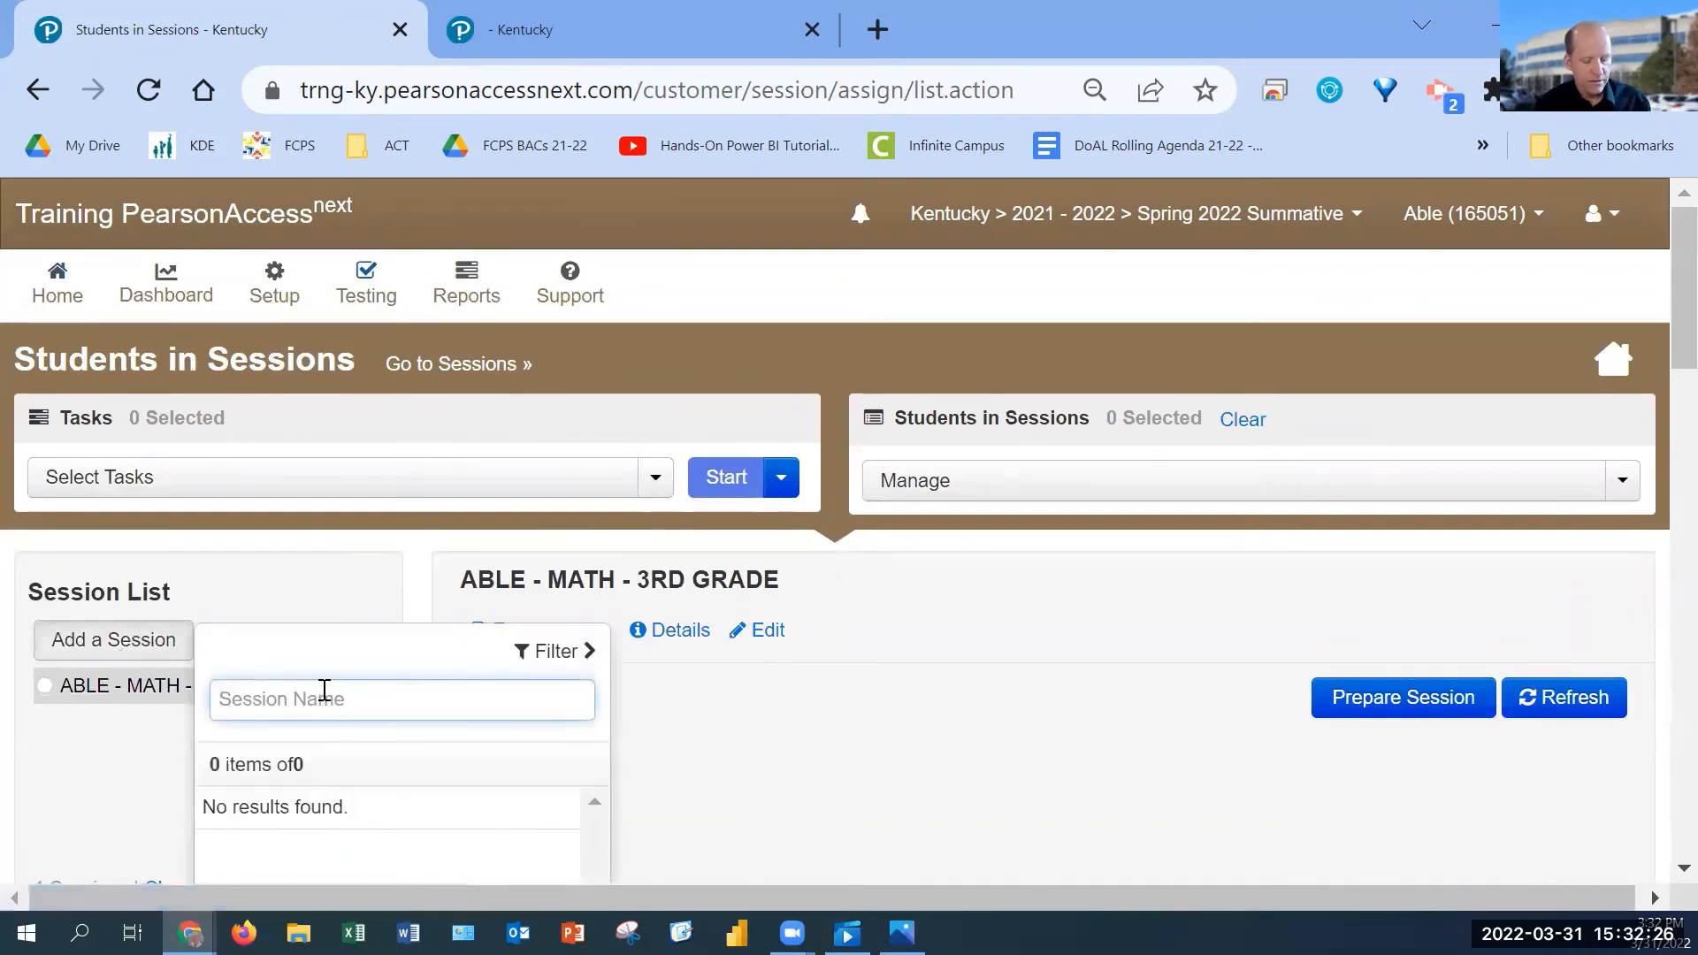
text(able)
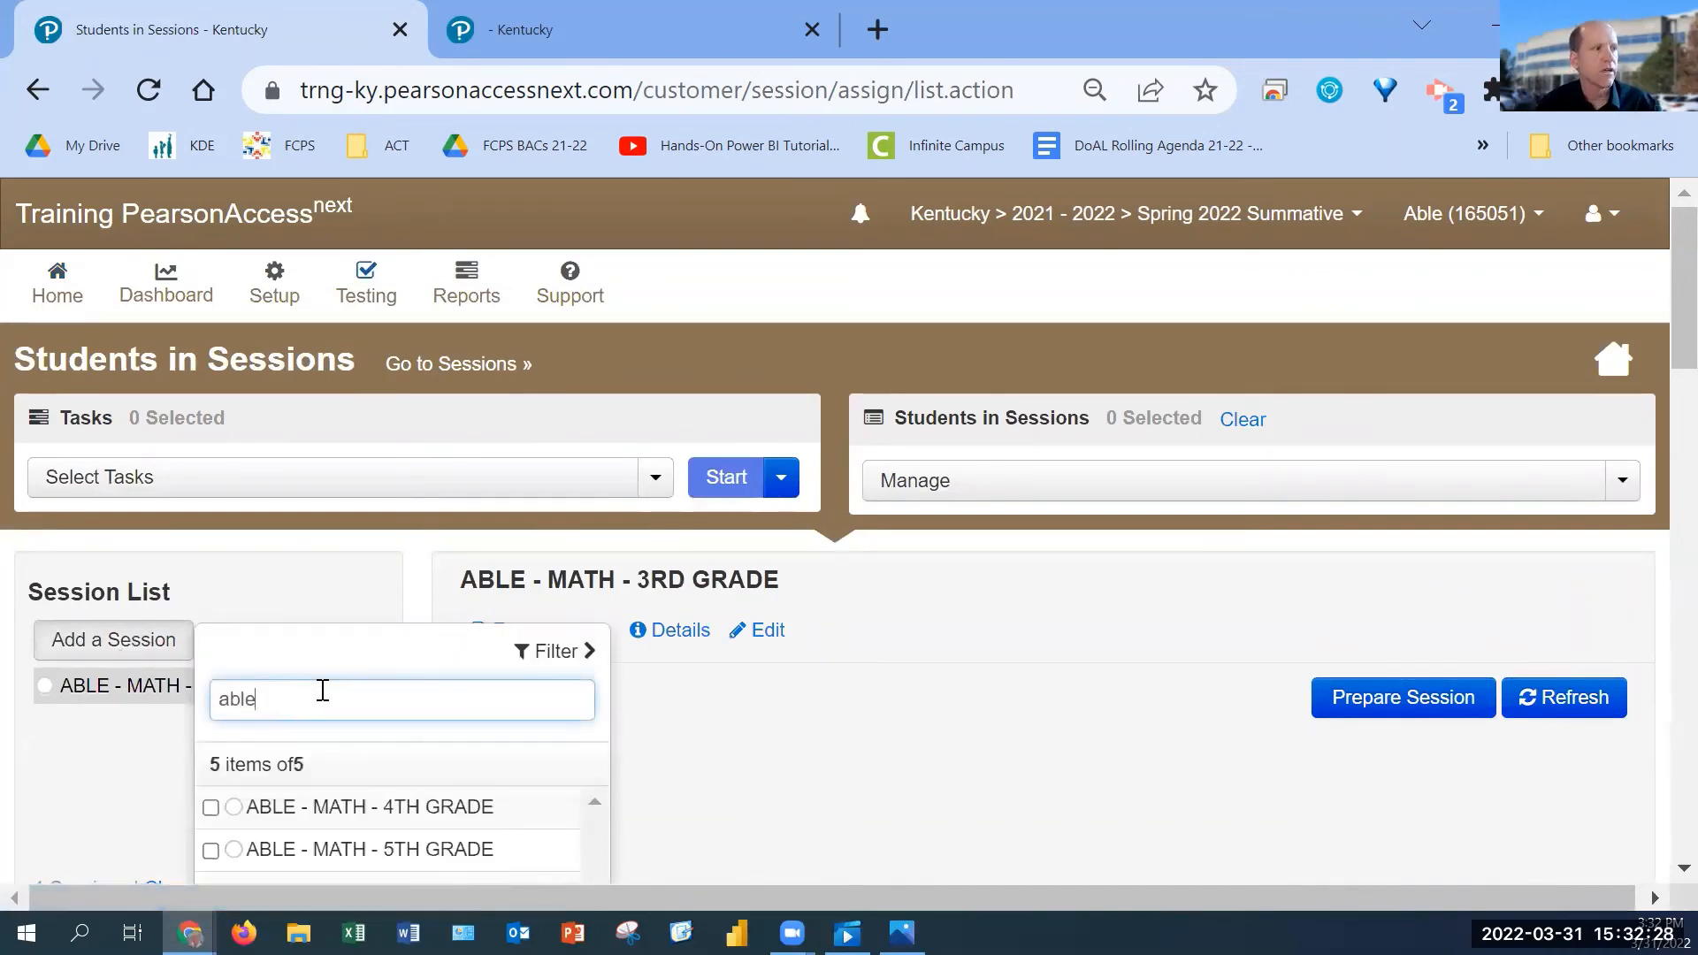
scroll(341, 721, down, 3)
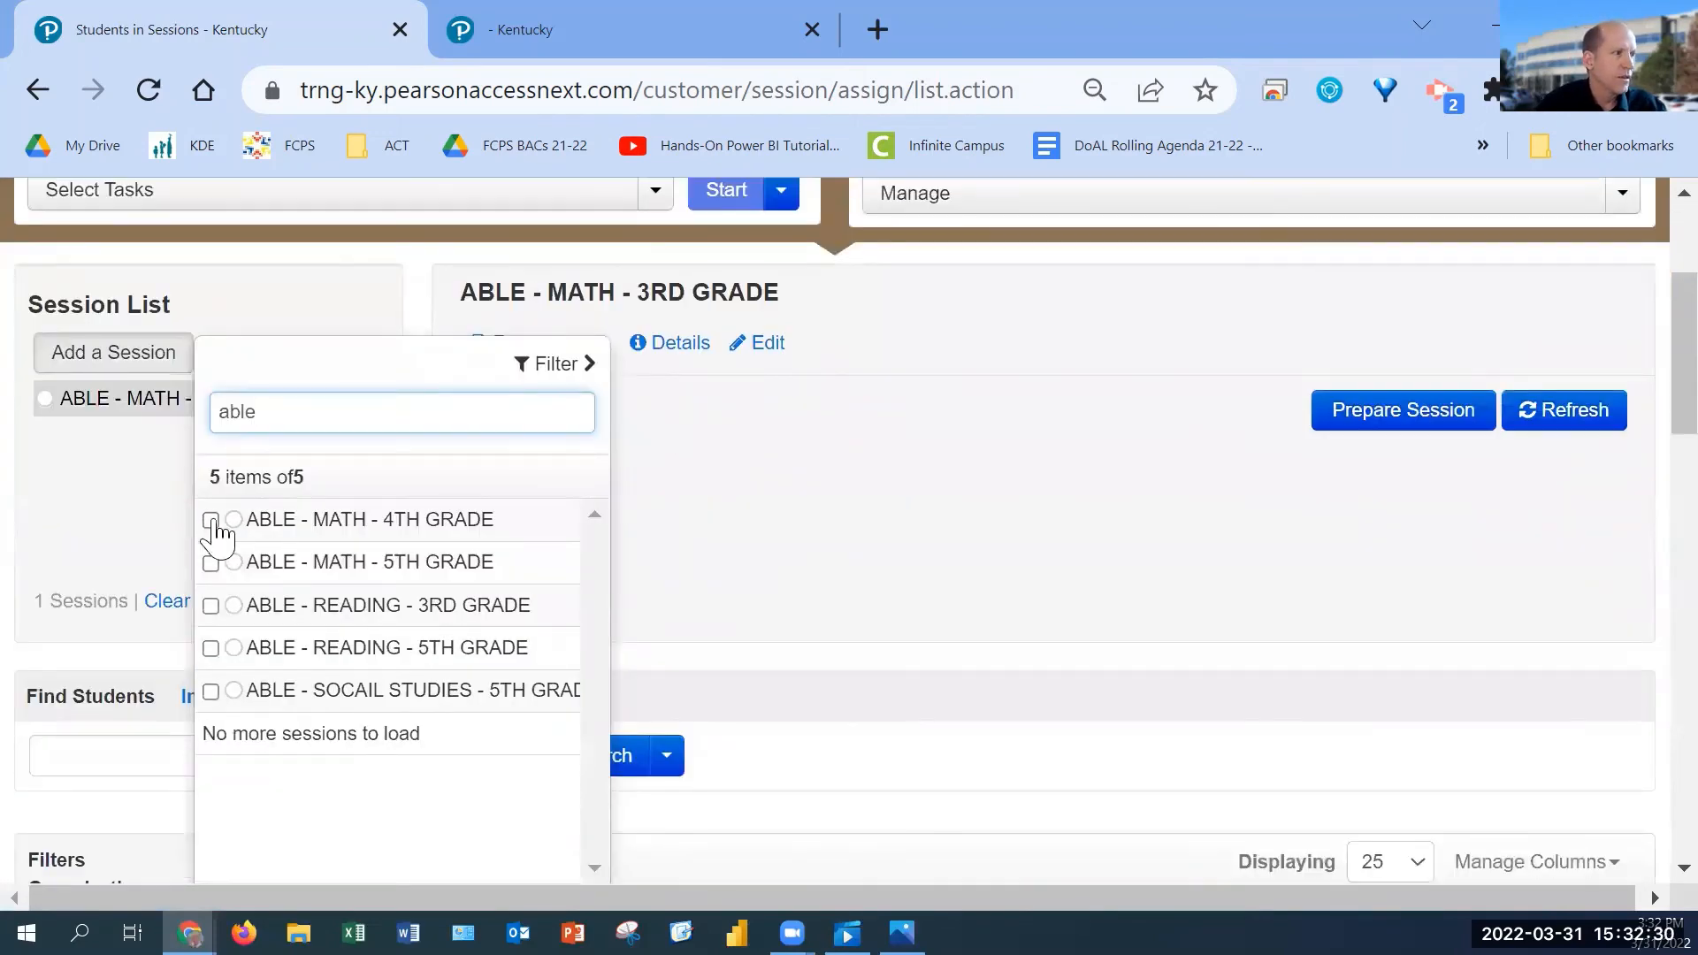
click(211, 520)
click(211, 563)
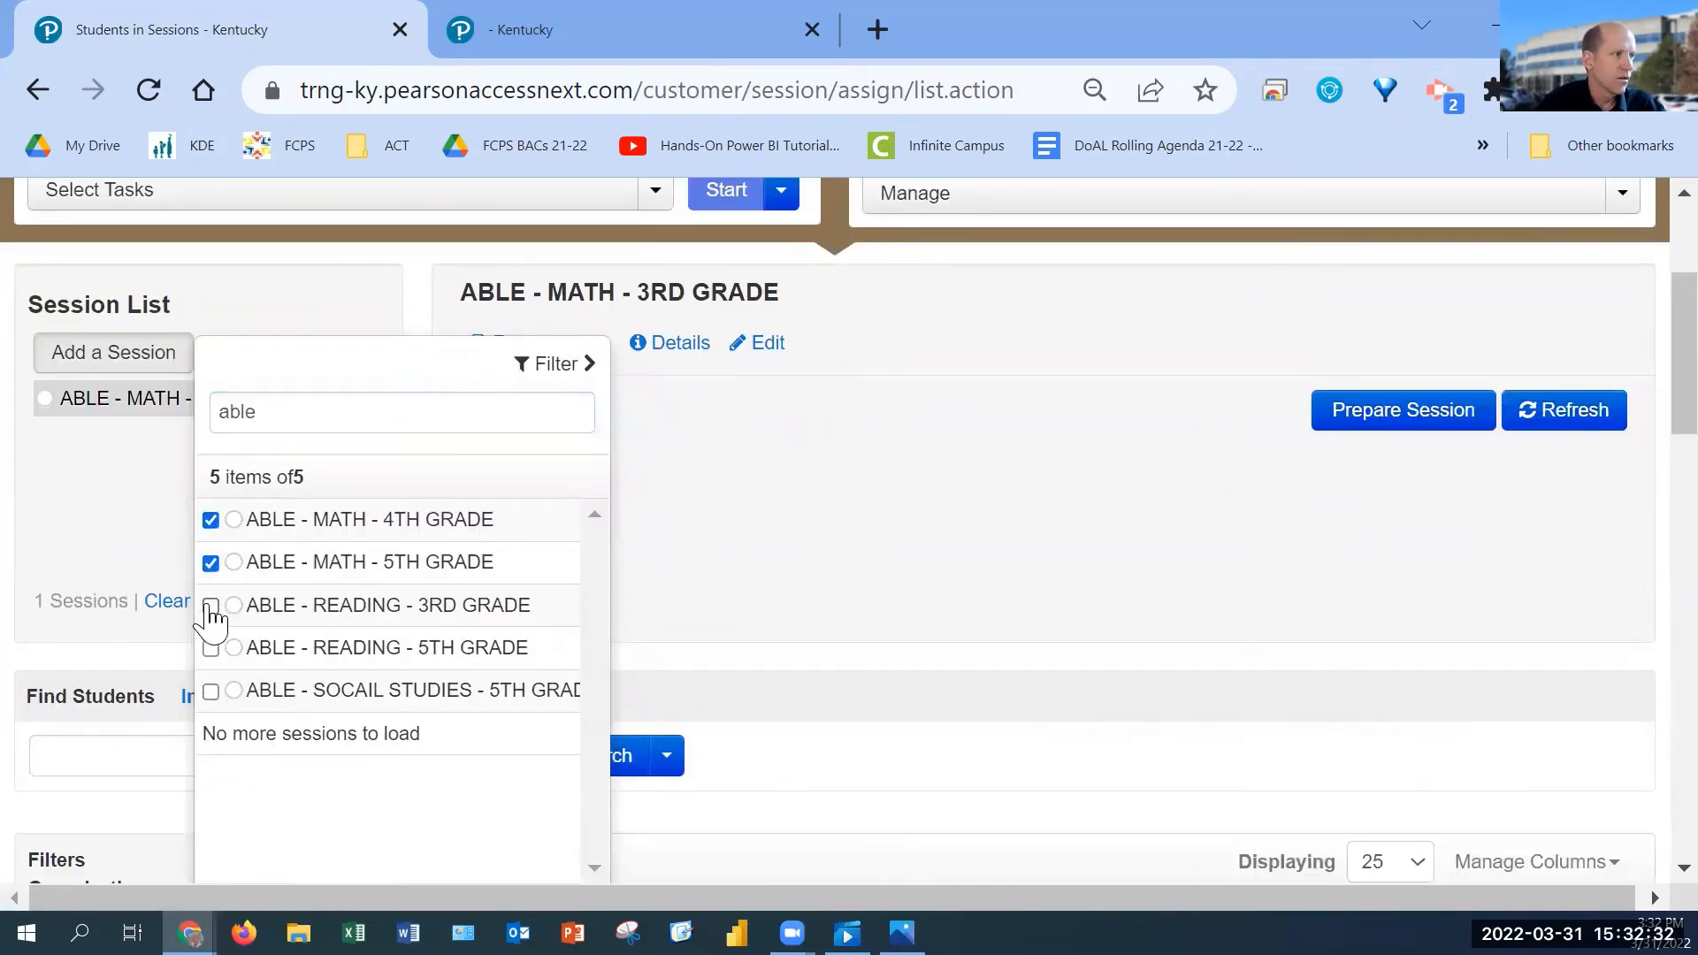
click(210, 606)
click(210, 648)
click(211, 691)
scroll(380, 635, down, 3)
scroll(380, 635, down, 3)
click(281, 382)
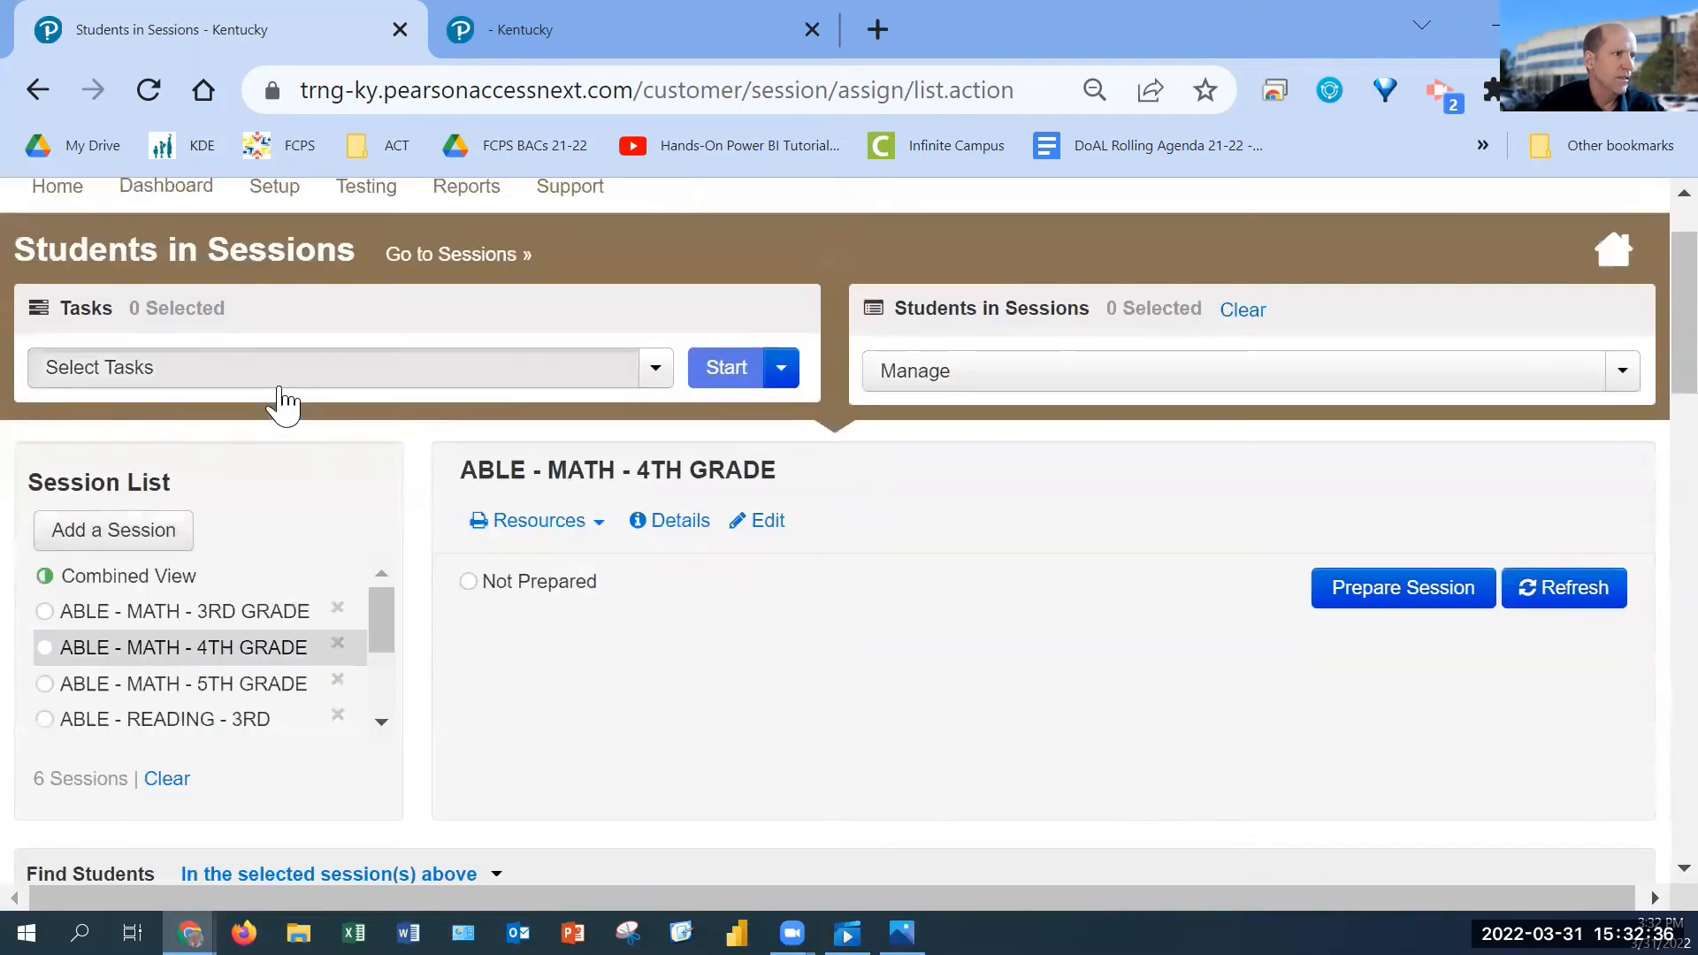
click(282, 380)
click(635, 694)
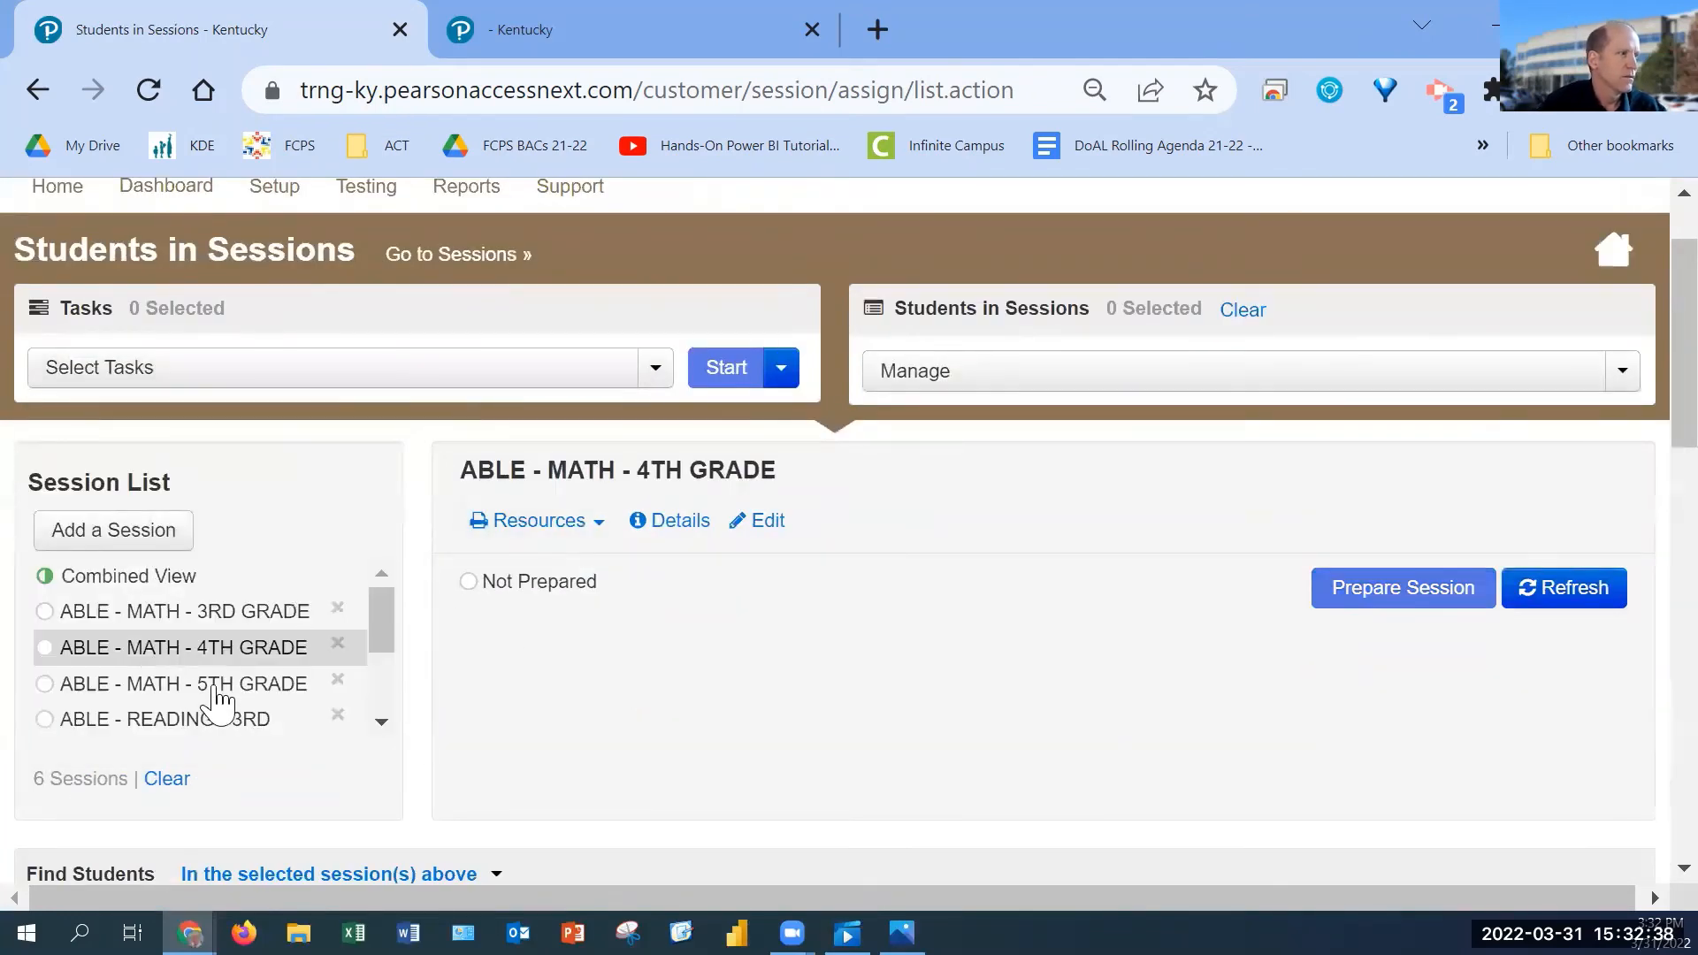
Step: Start all tasks for Students in Sessions and switch to the Add Students to Sessions task
scroll(212, 654, down, 6)
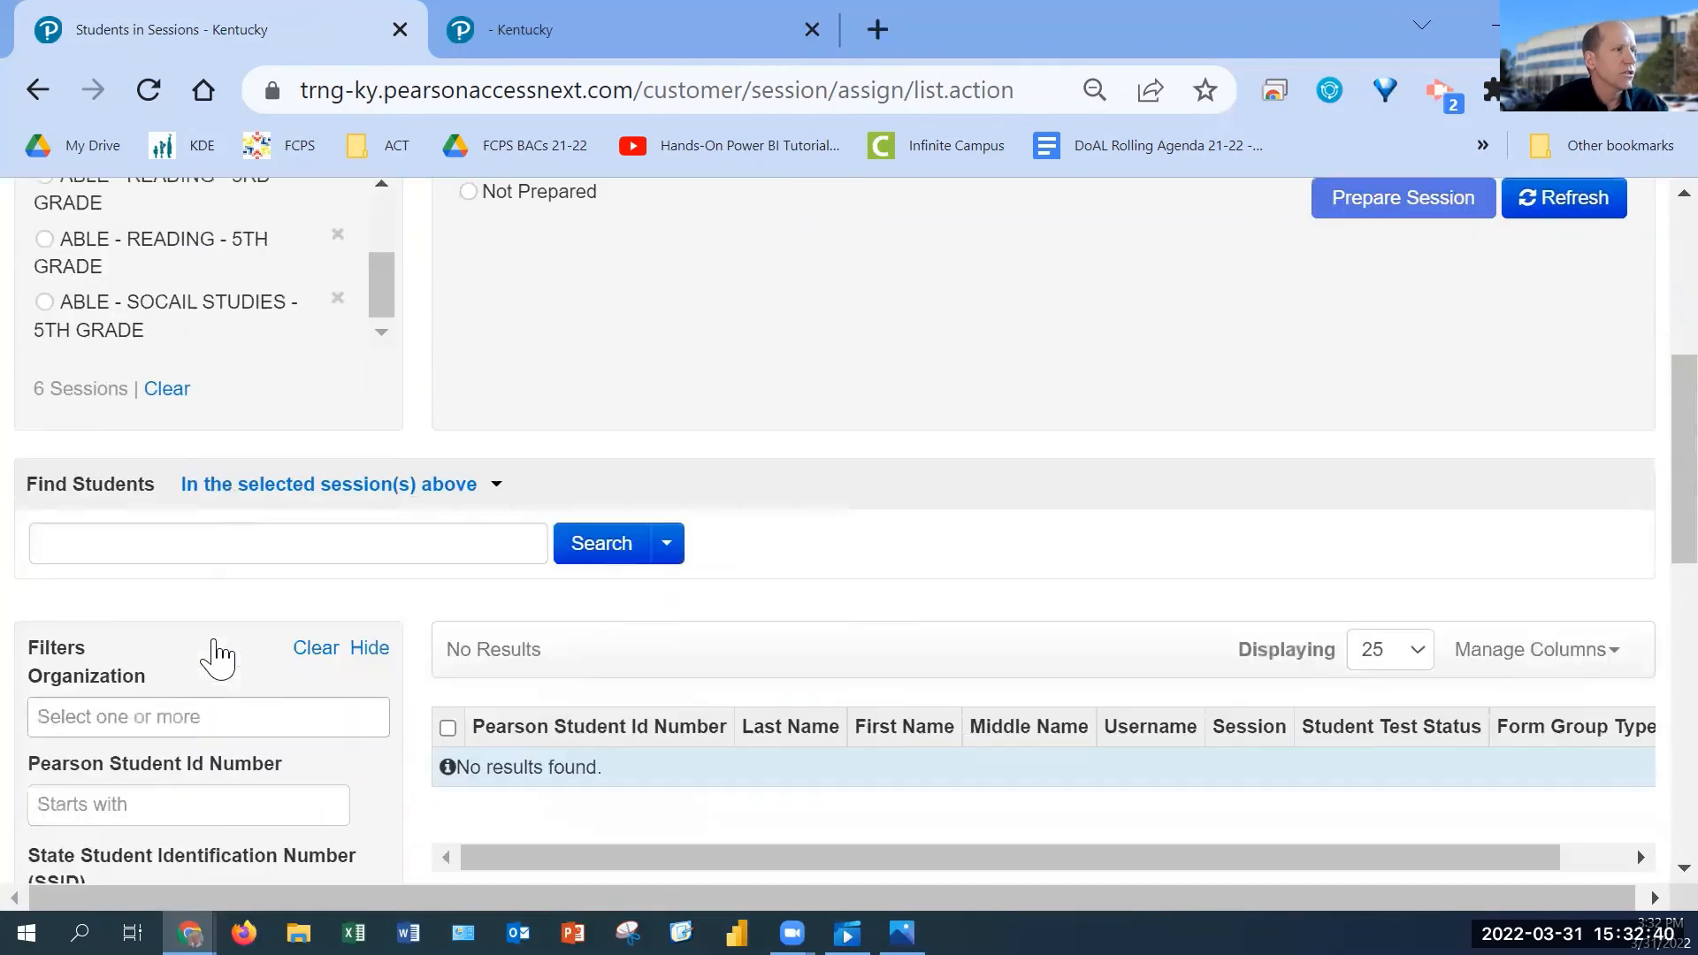
scroll(212, 654, up, 5)
scroll(216, 654, up, 1)
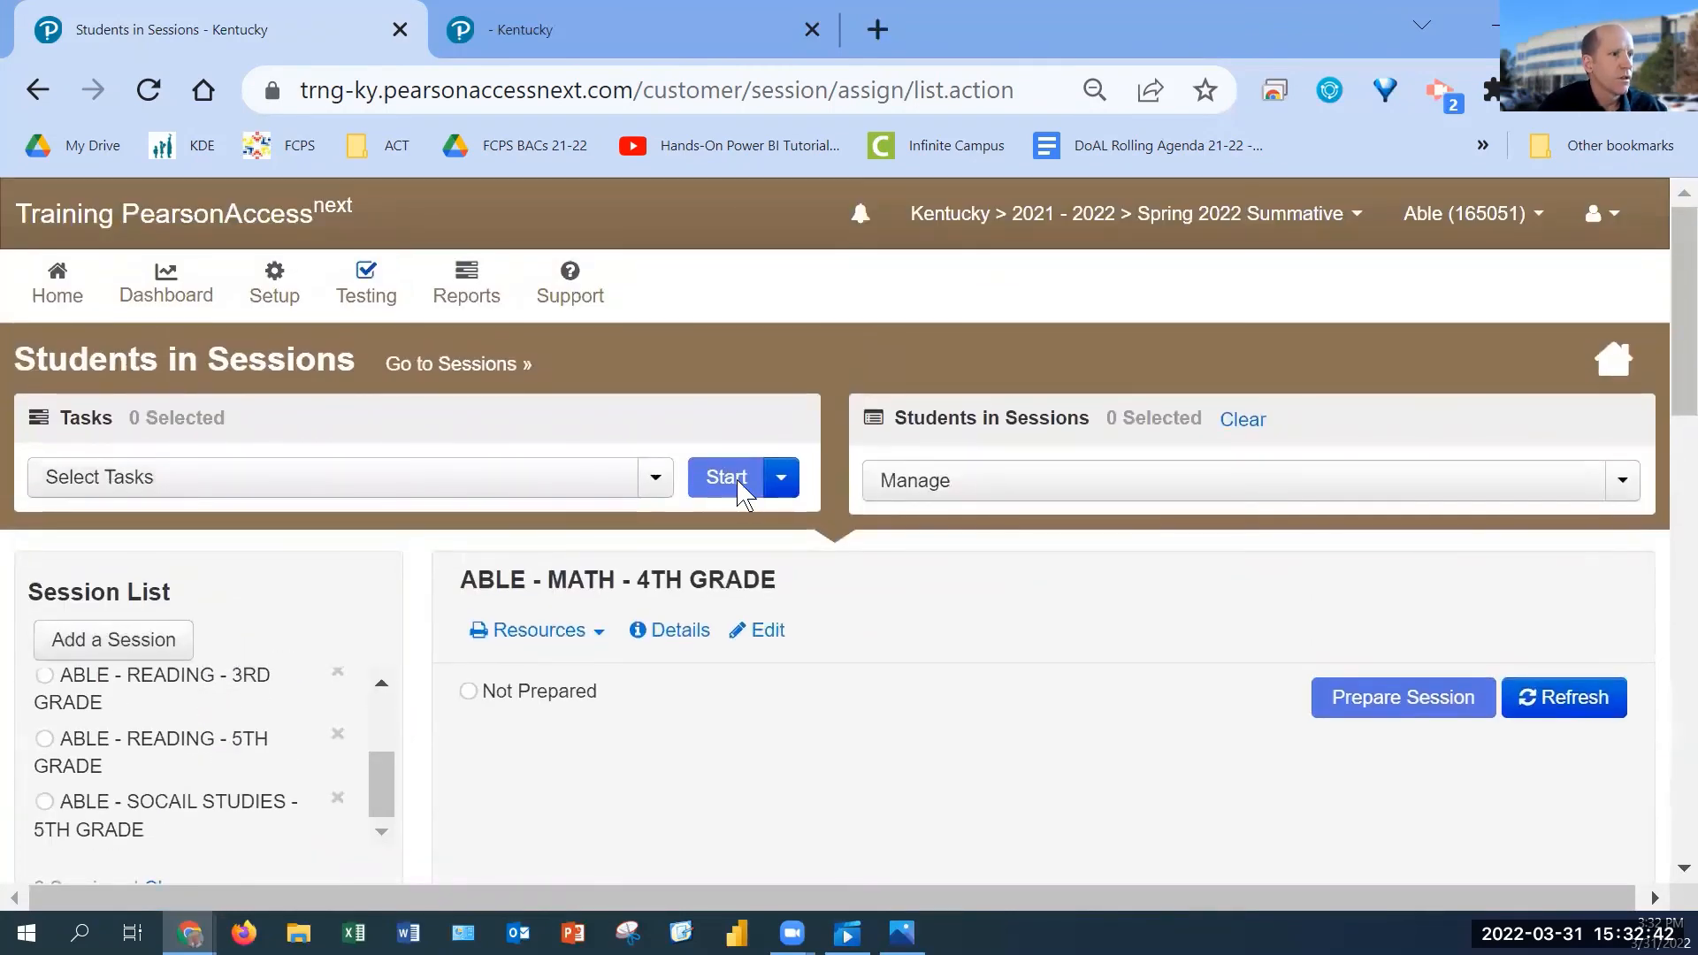
click(782, 484)
click(767, 533)
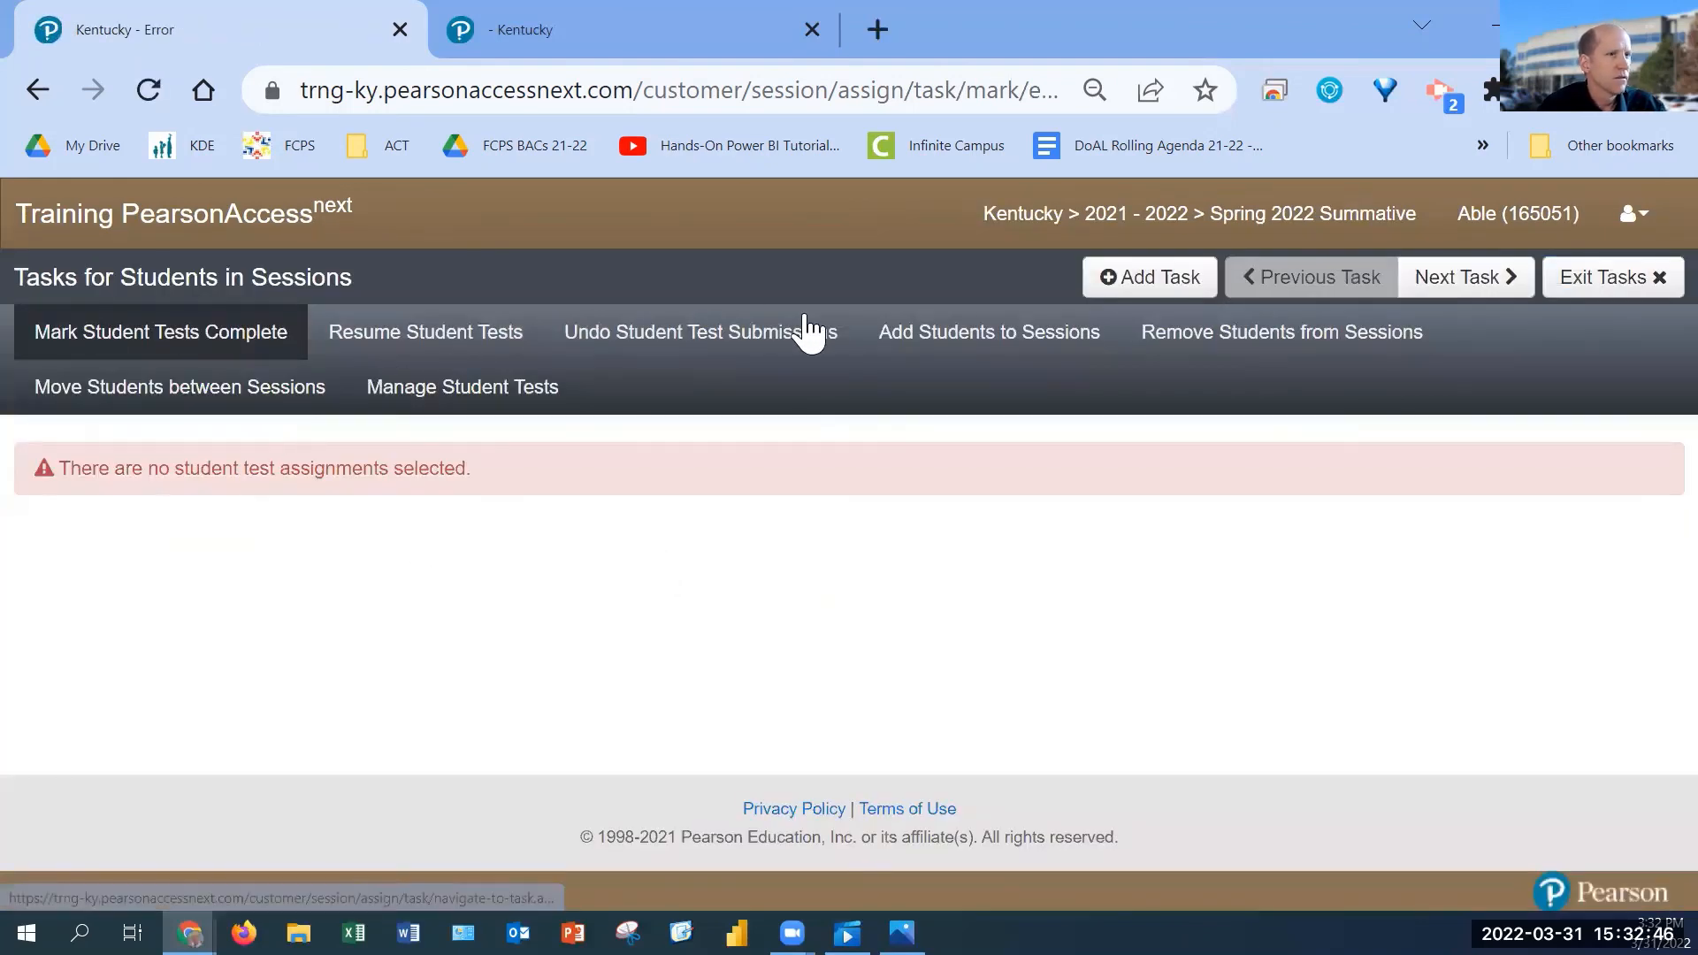
click(1006, 349)
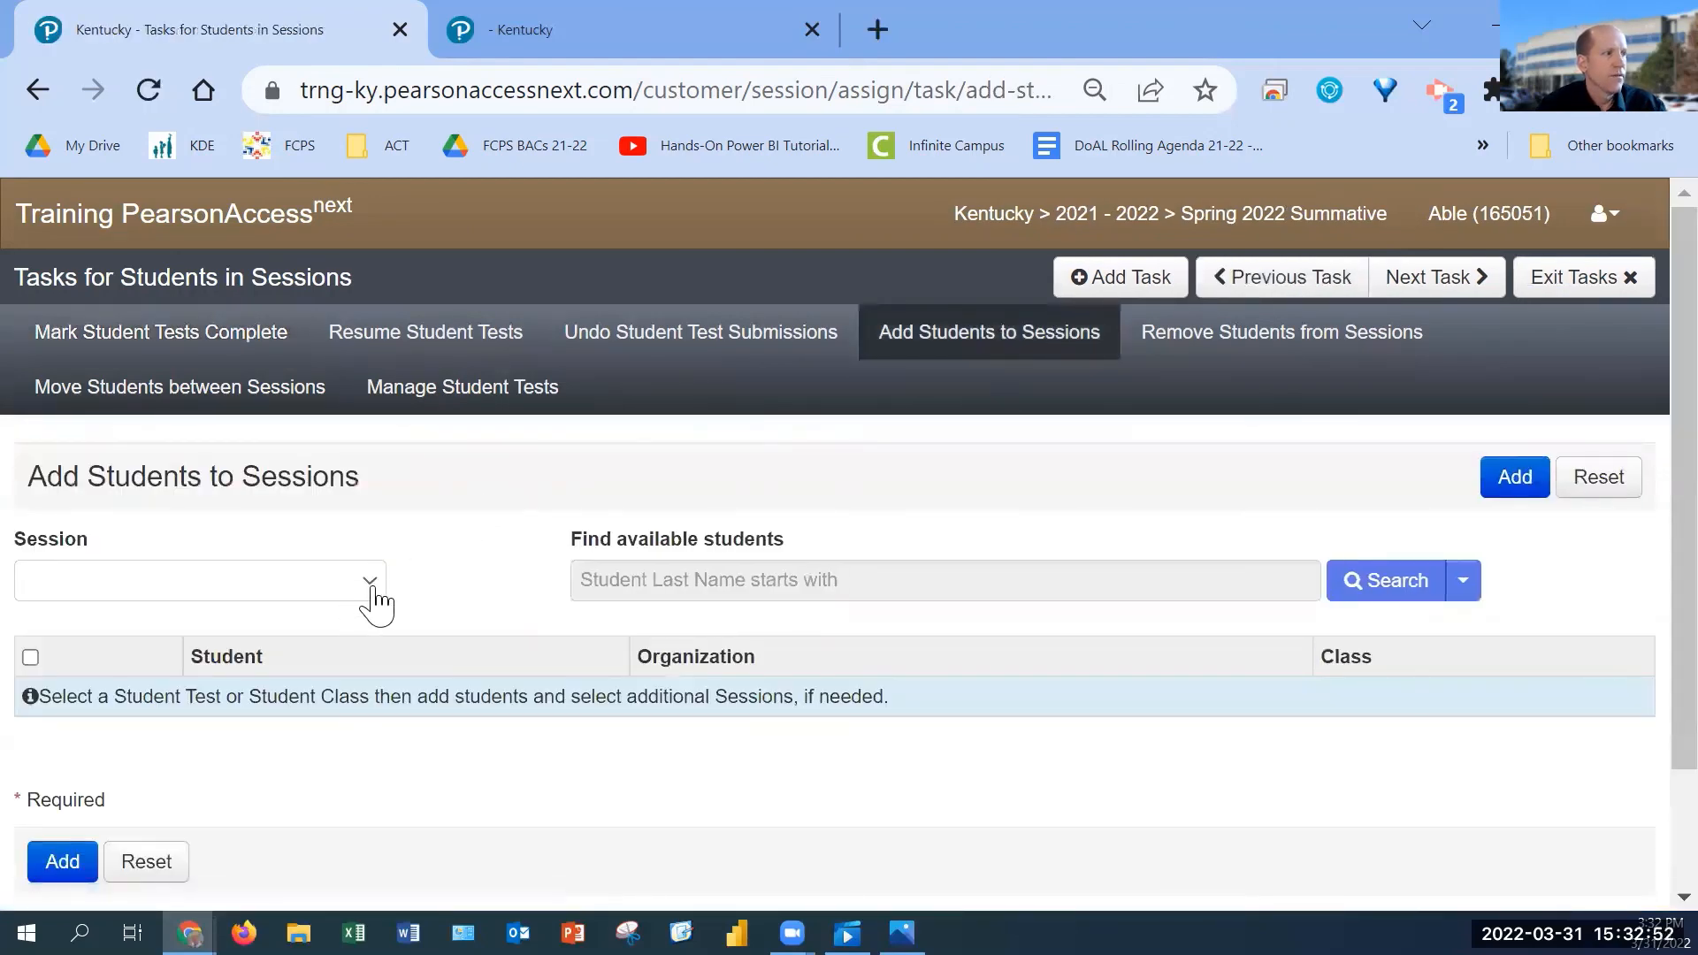
Step: Choose the ABLE - READING - 3RD GRADE session and open the search options for available students
click(369, 587)
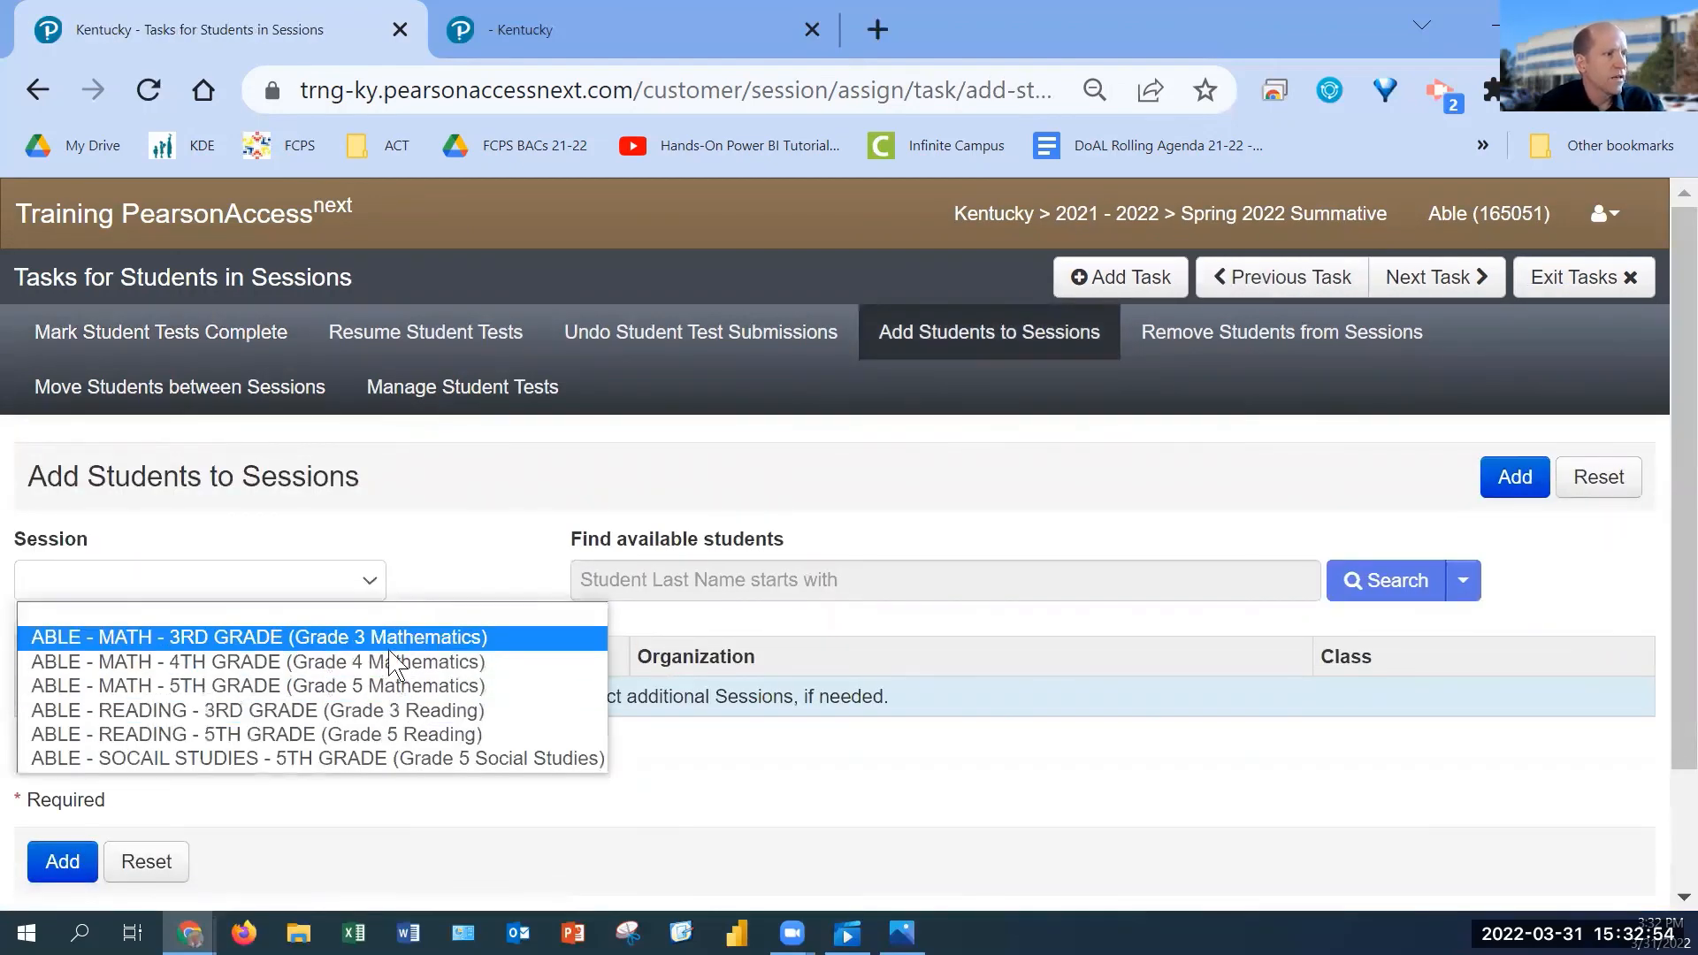
click(451, 710)
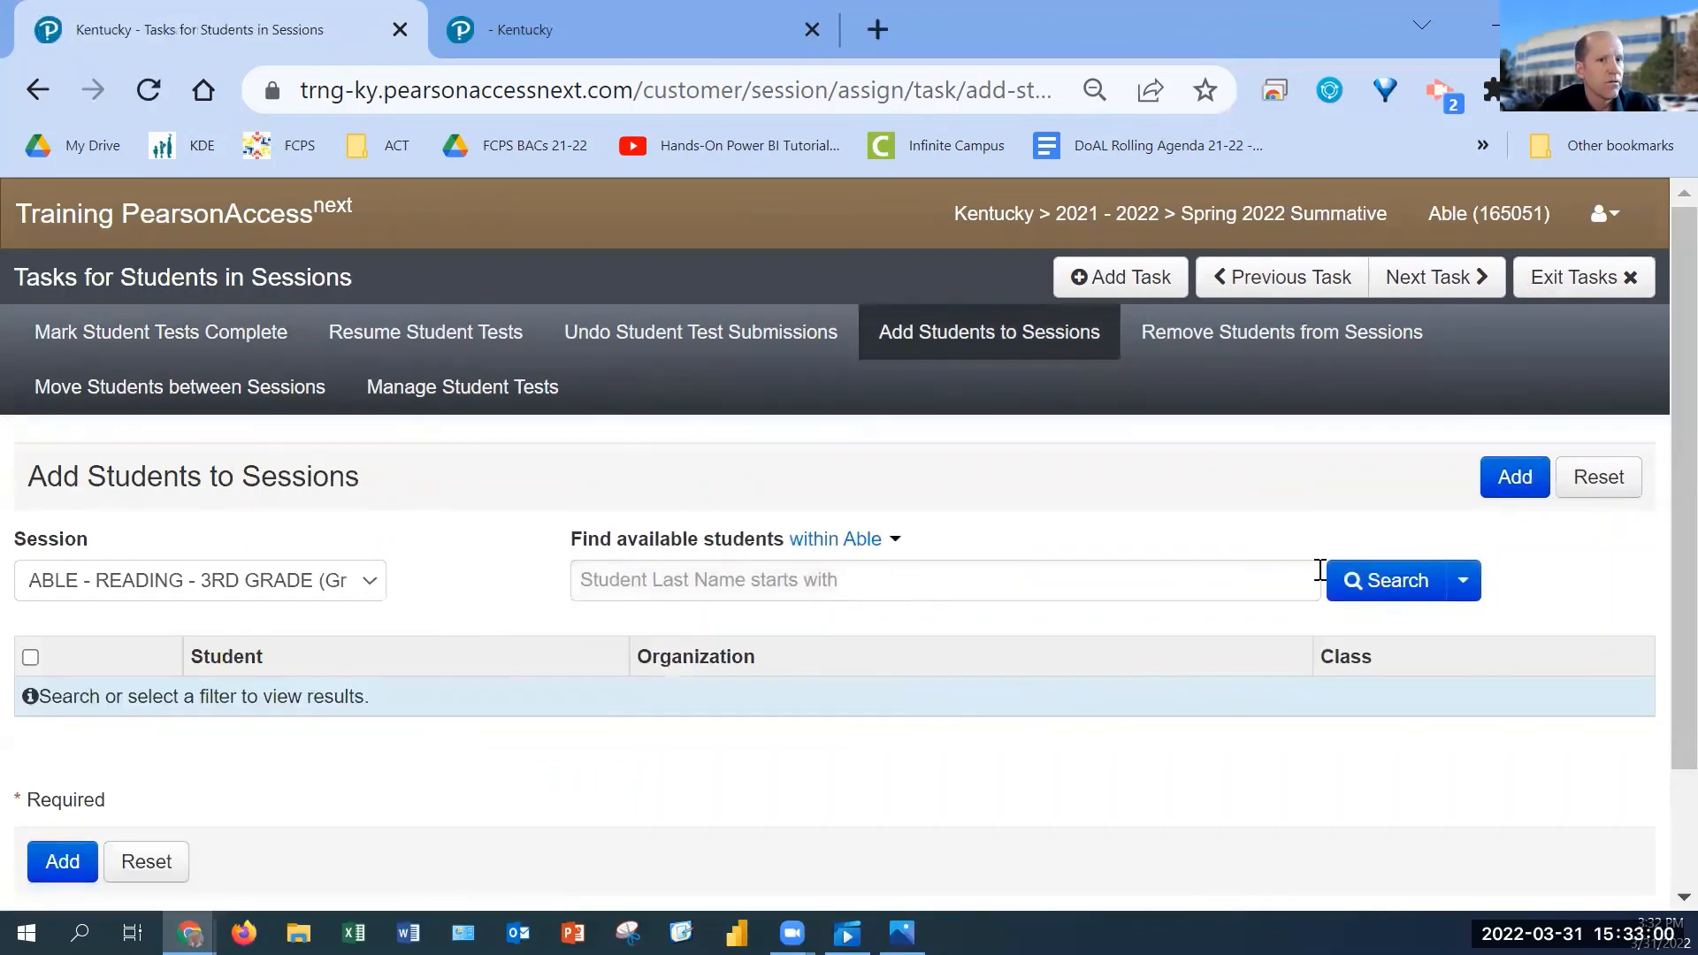
click(1465, 584)
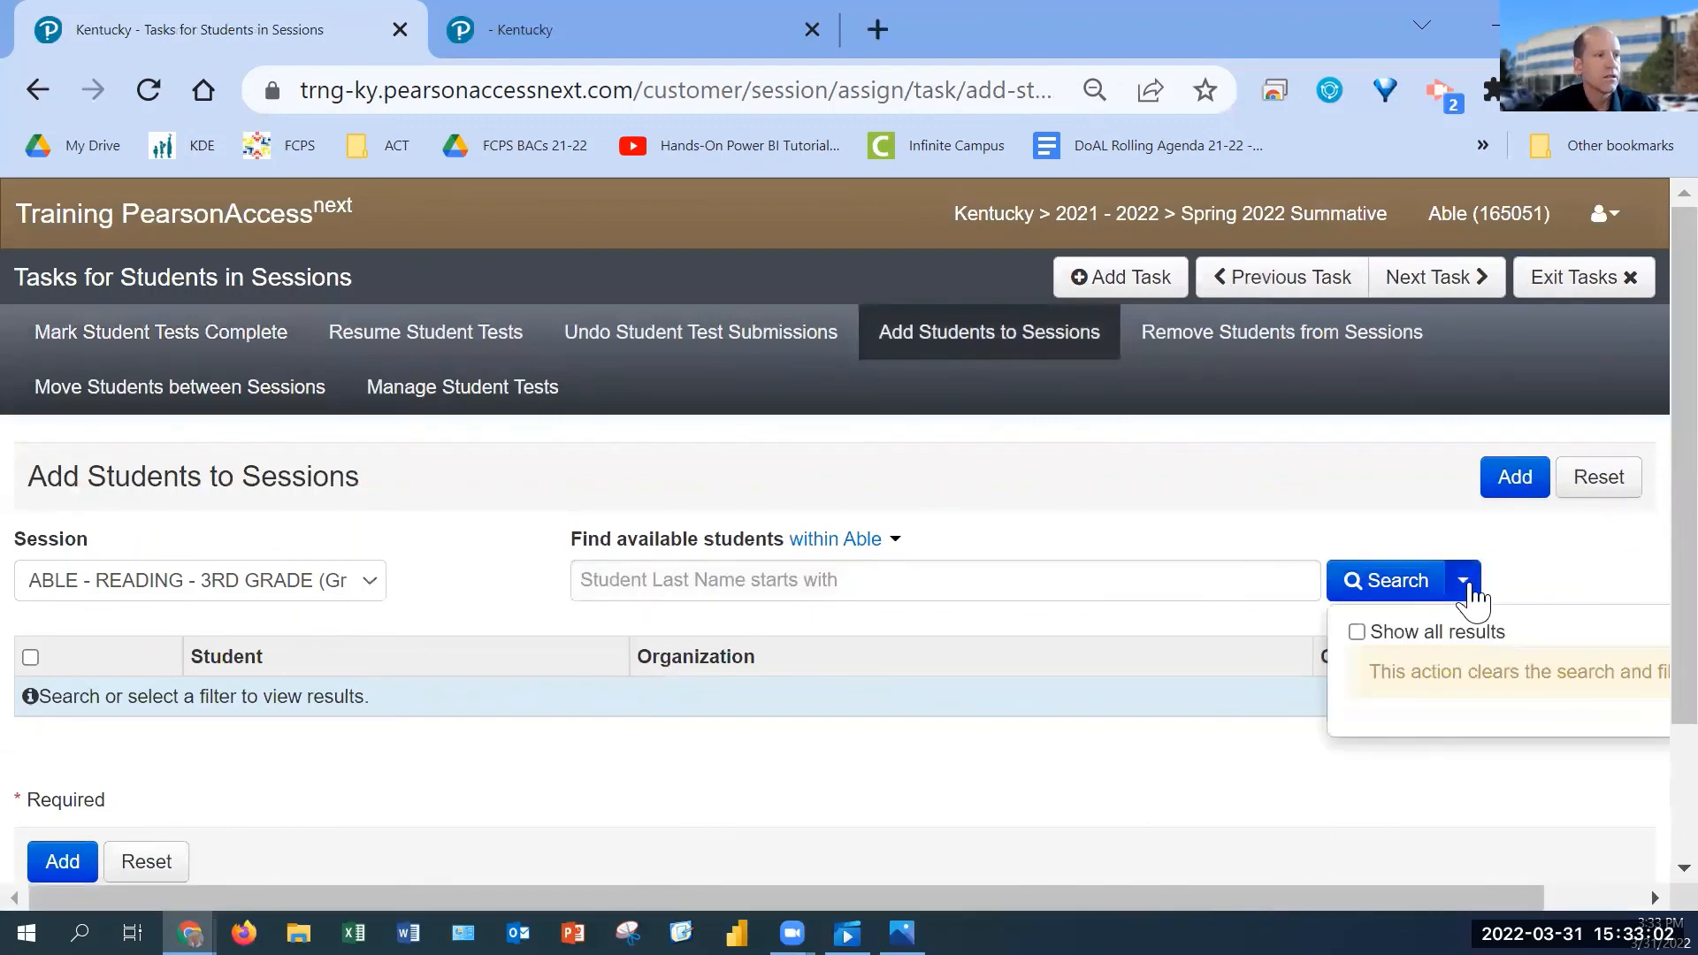